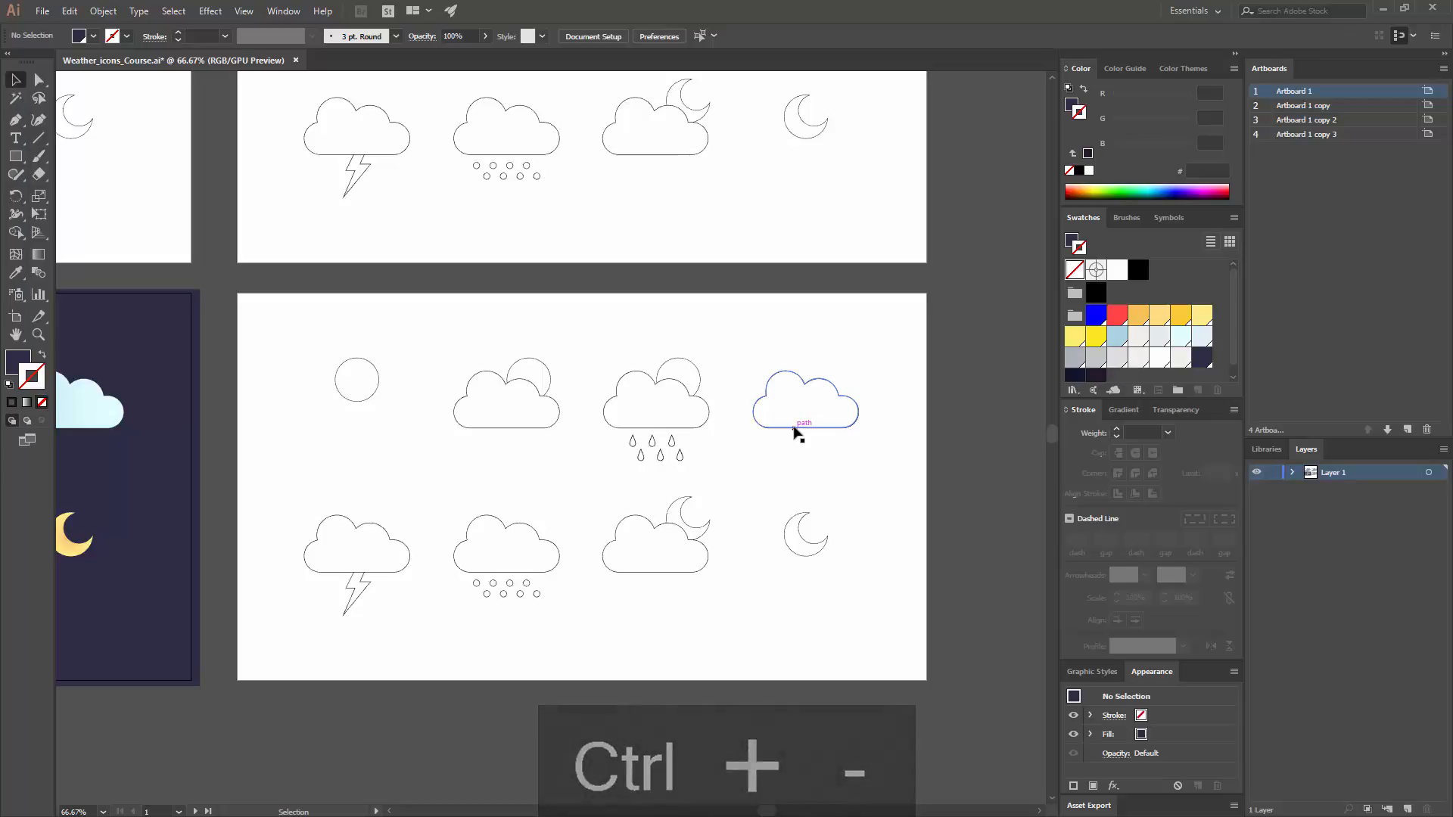
Select the whole group of outlined weather icons on the white artboard and set its stroke weight to 3 pt
key("ctrl+equal")
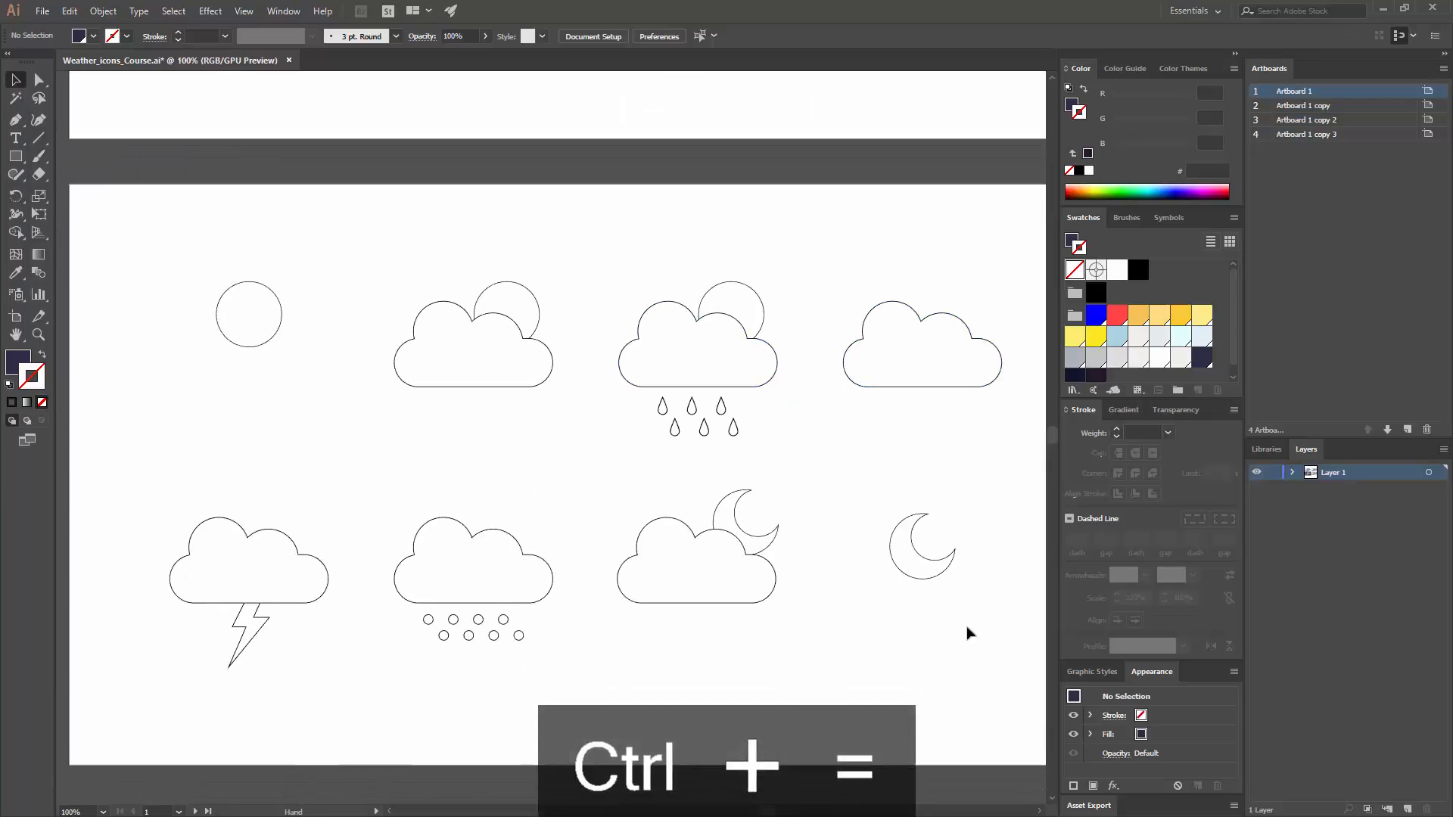
left_click_drag(966, 632, 288, 250)
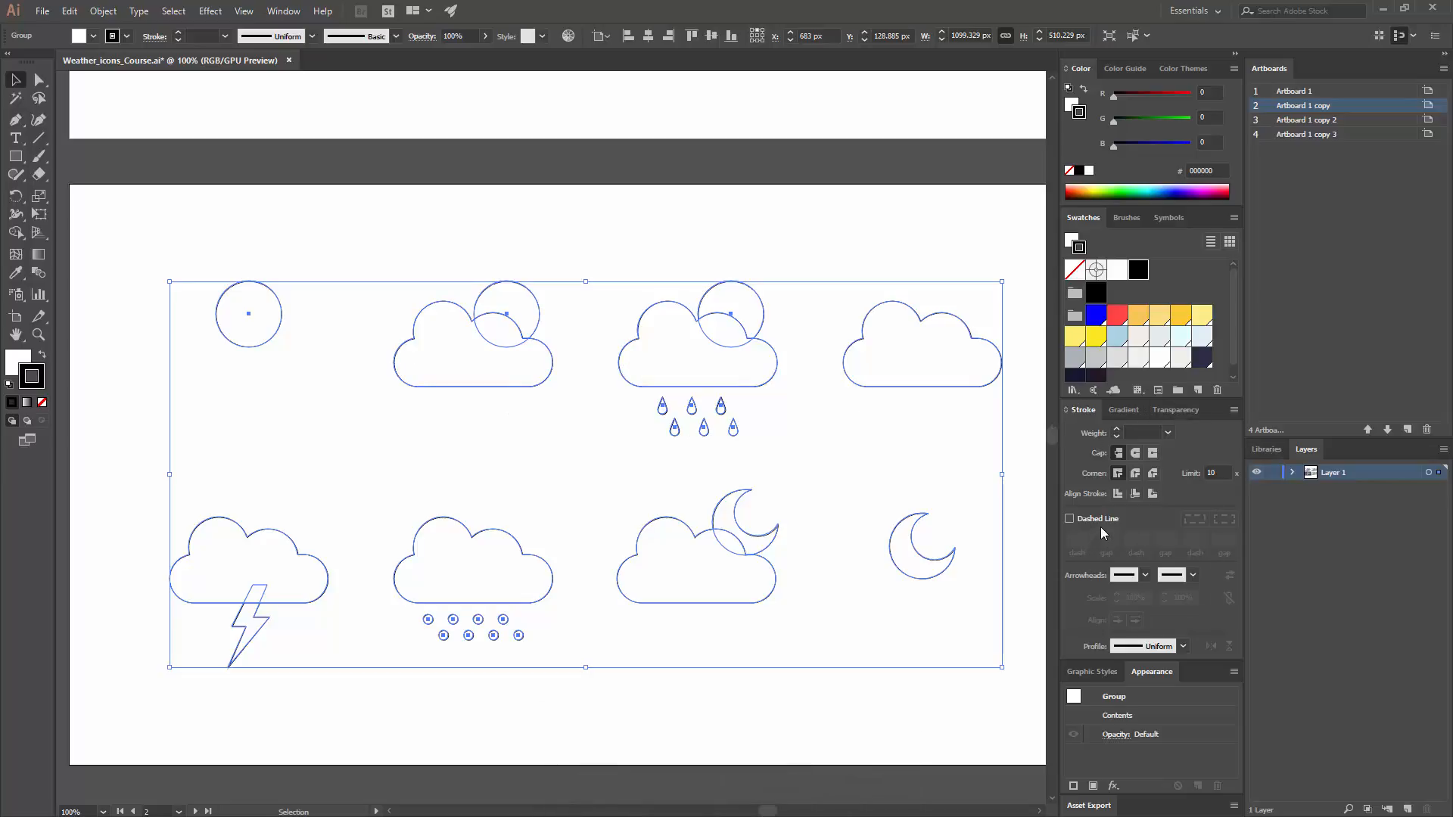
left_click(284, 11)
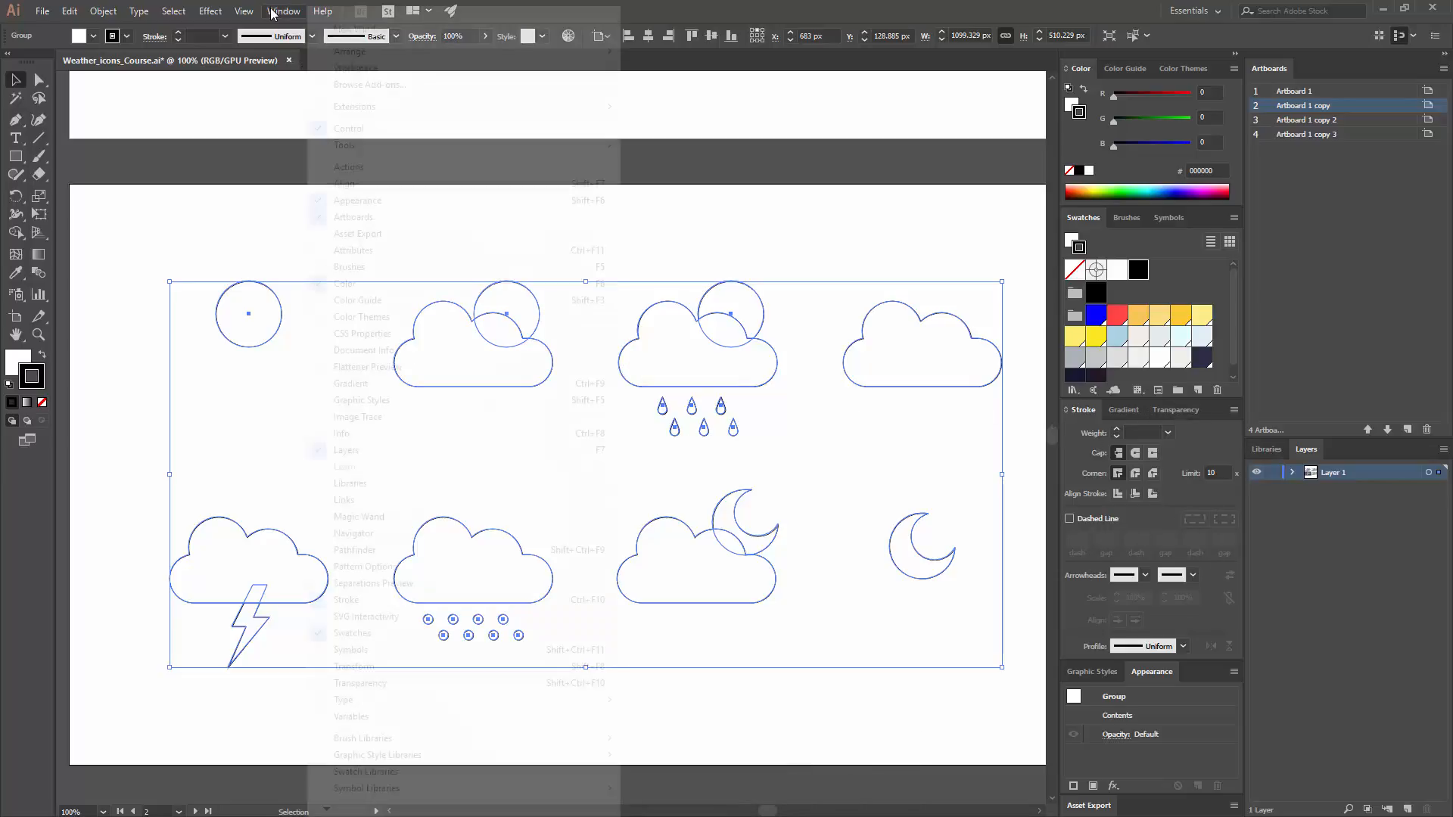
left_click(375, 599)
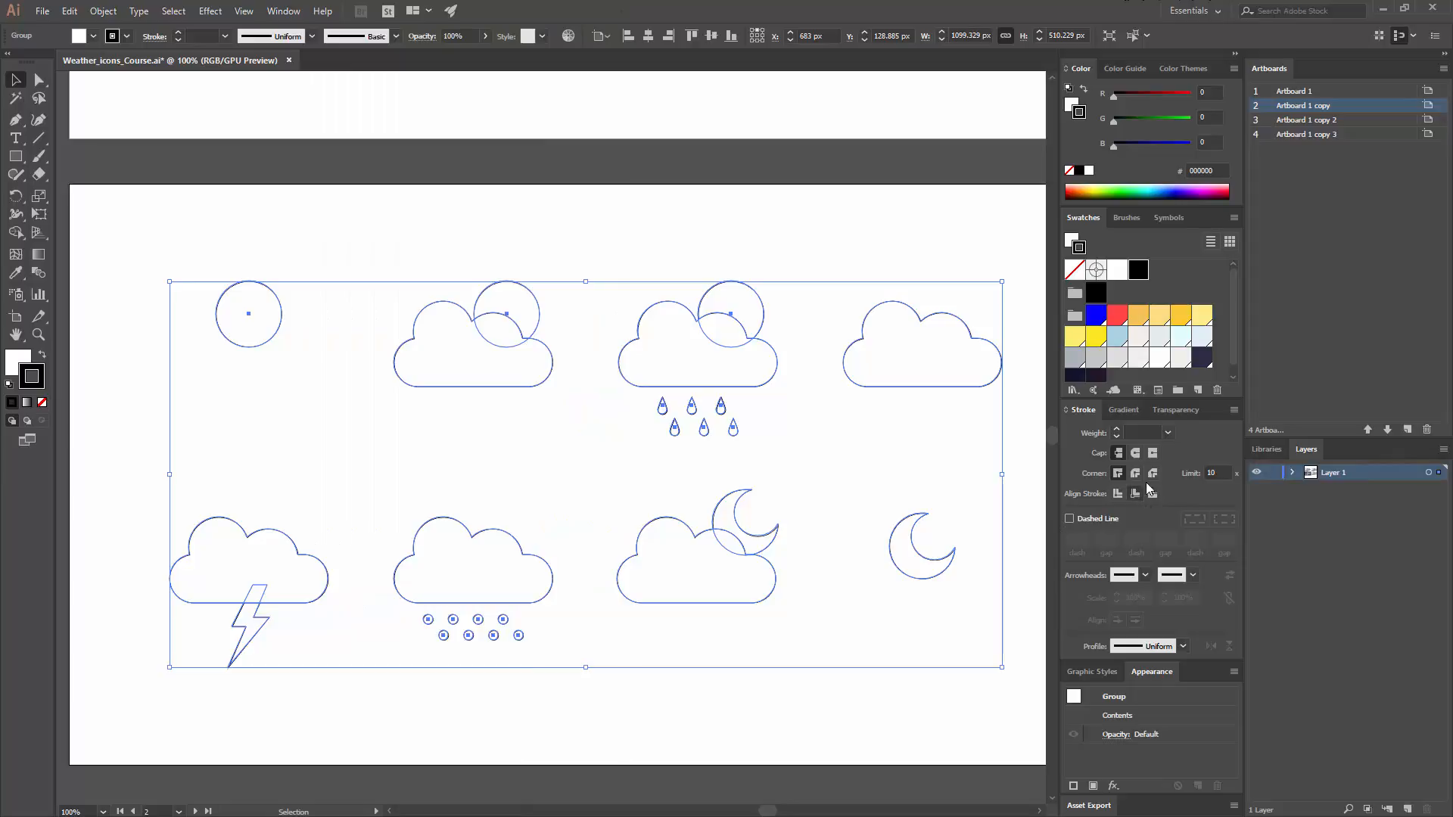
left_click(1169, 430)
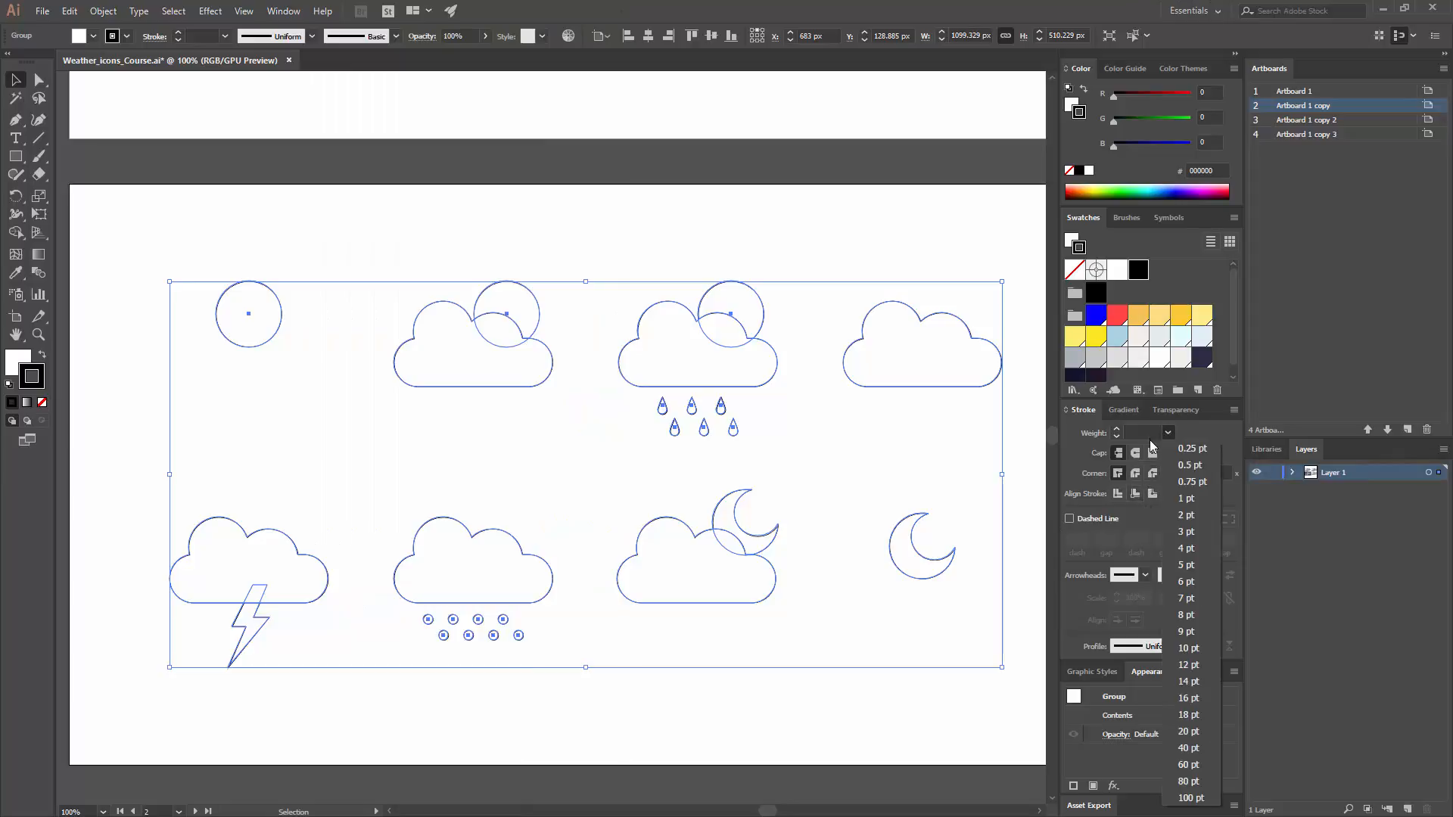
left_click(1188, 535)
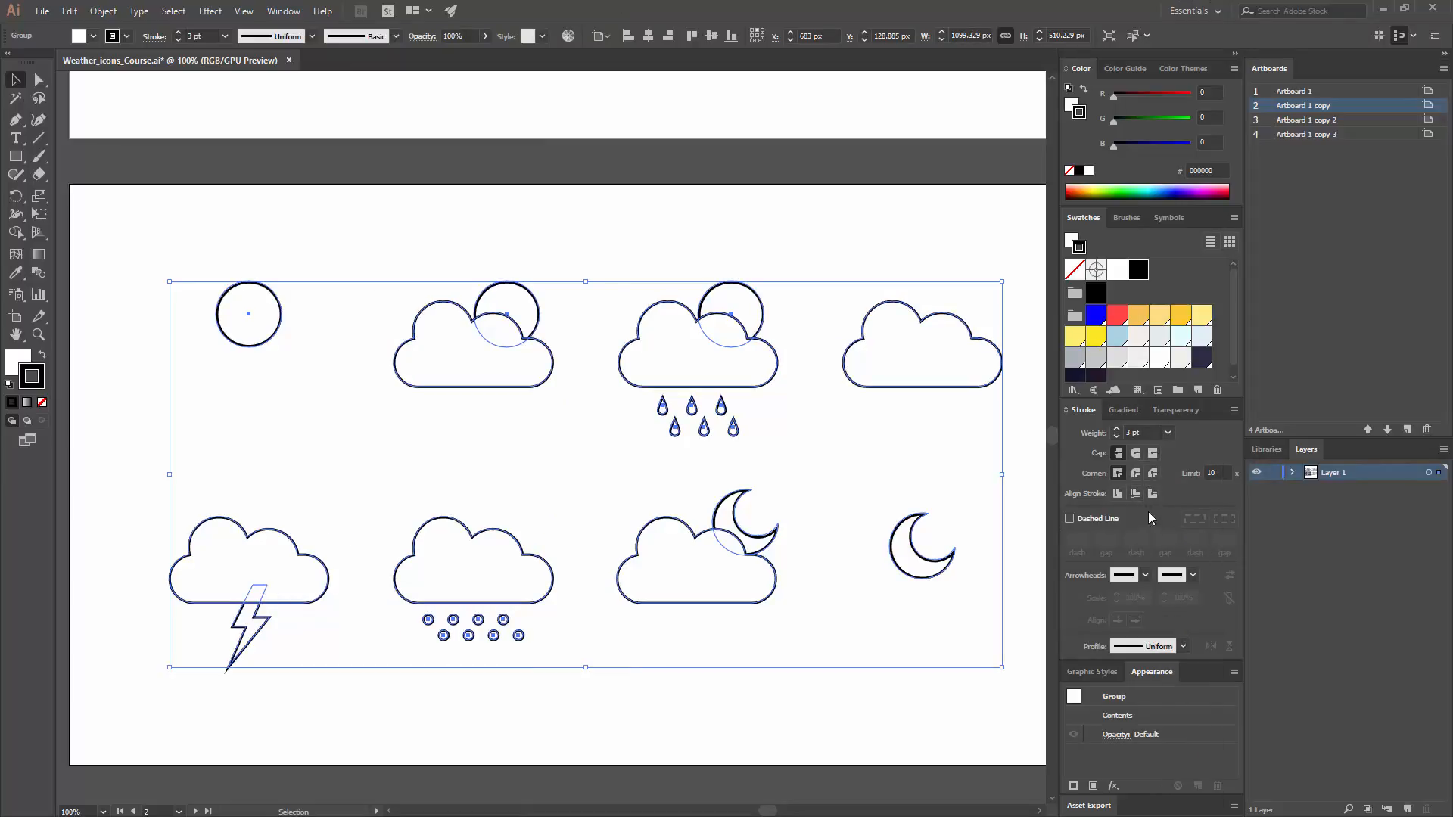
Increase the stroke weight of the selected icon group to 4 pt
left_click(1168, 432)
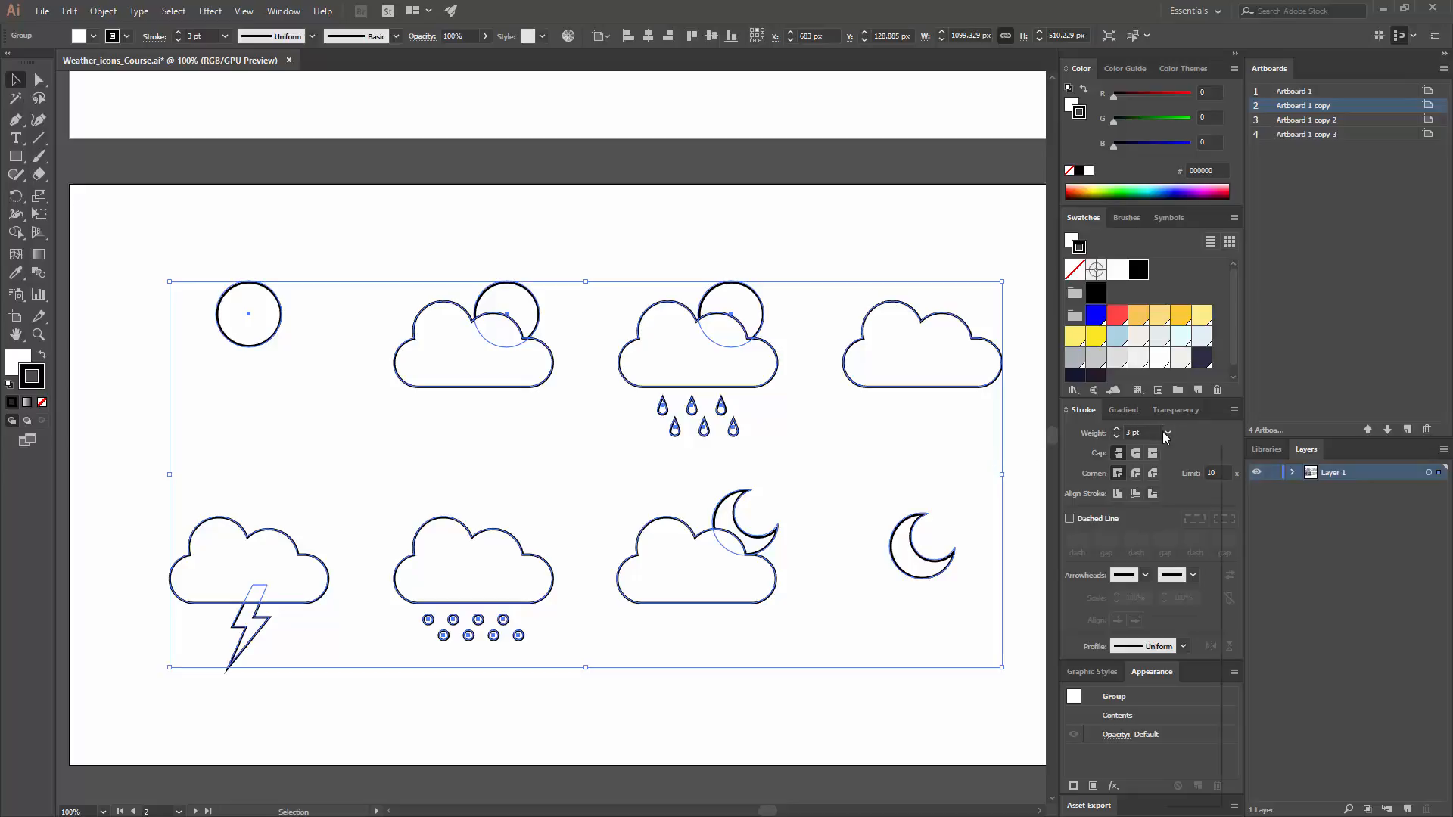
left_click(1175, 548)
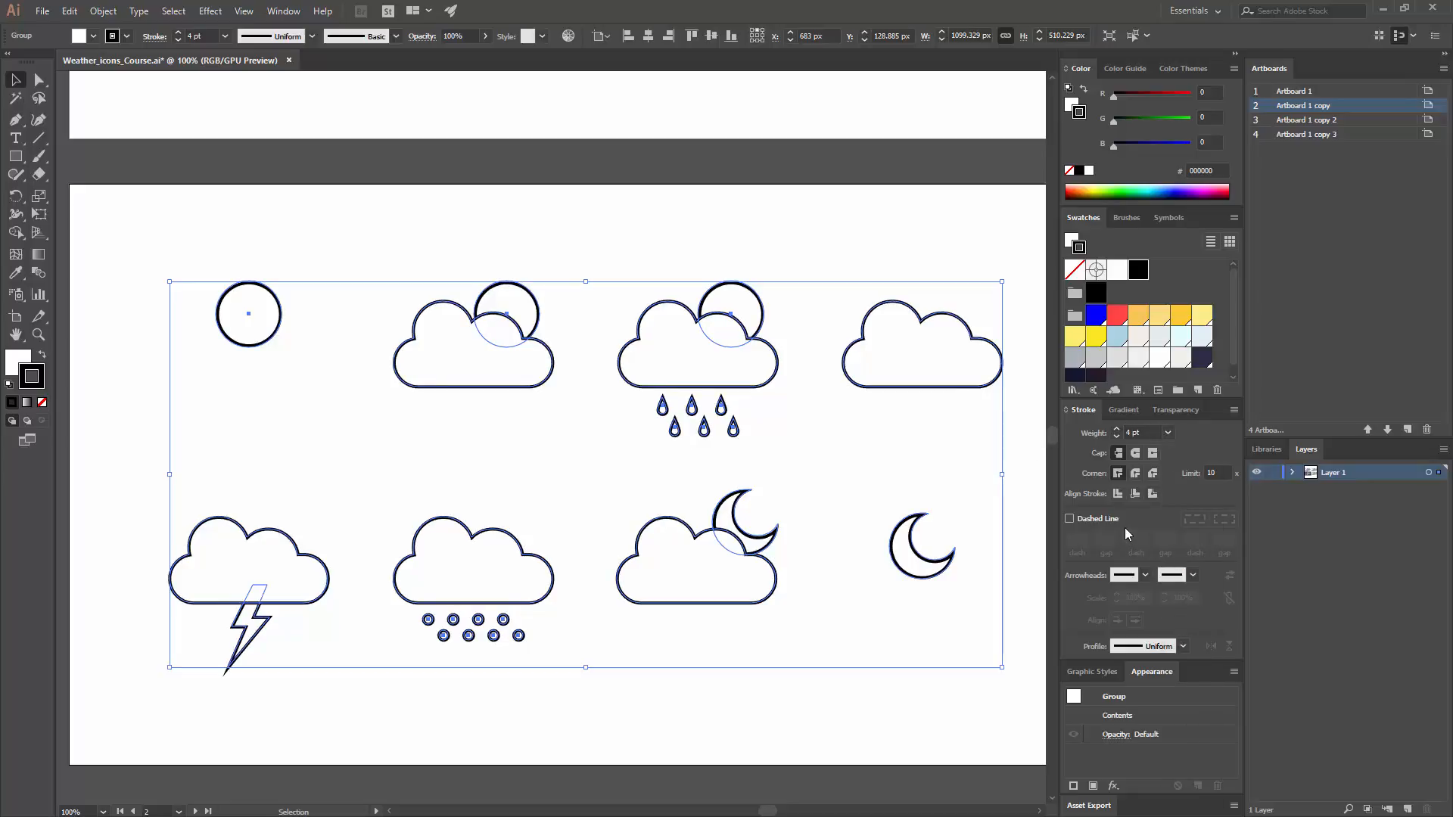
left_click(1165, 433)
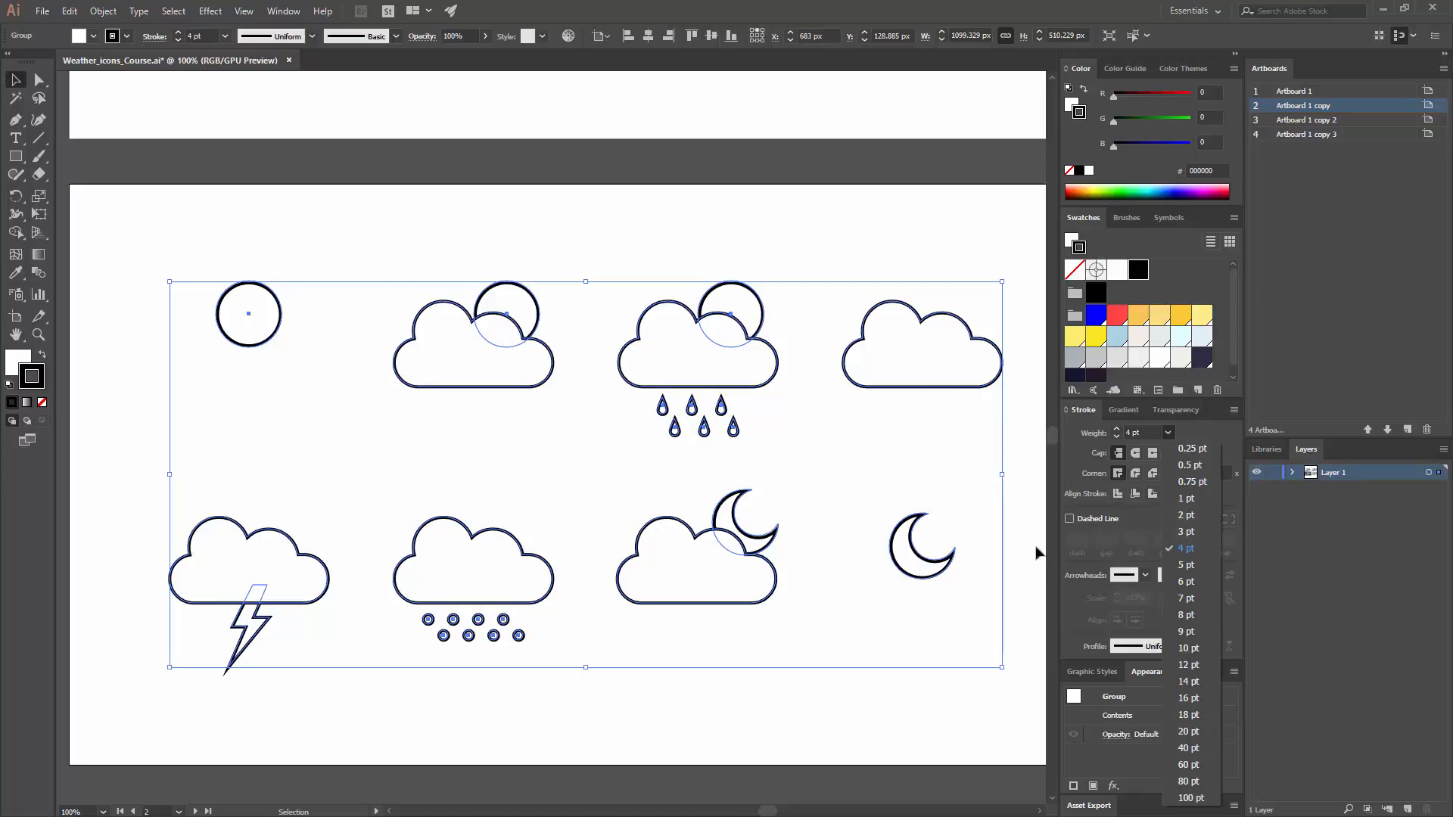
left_click(902, 26)
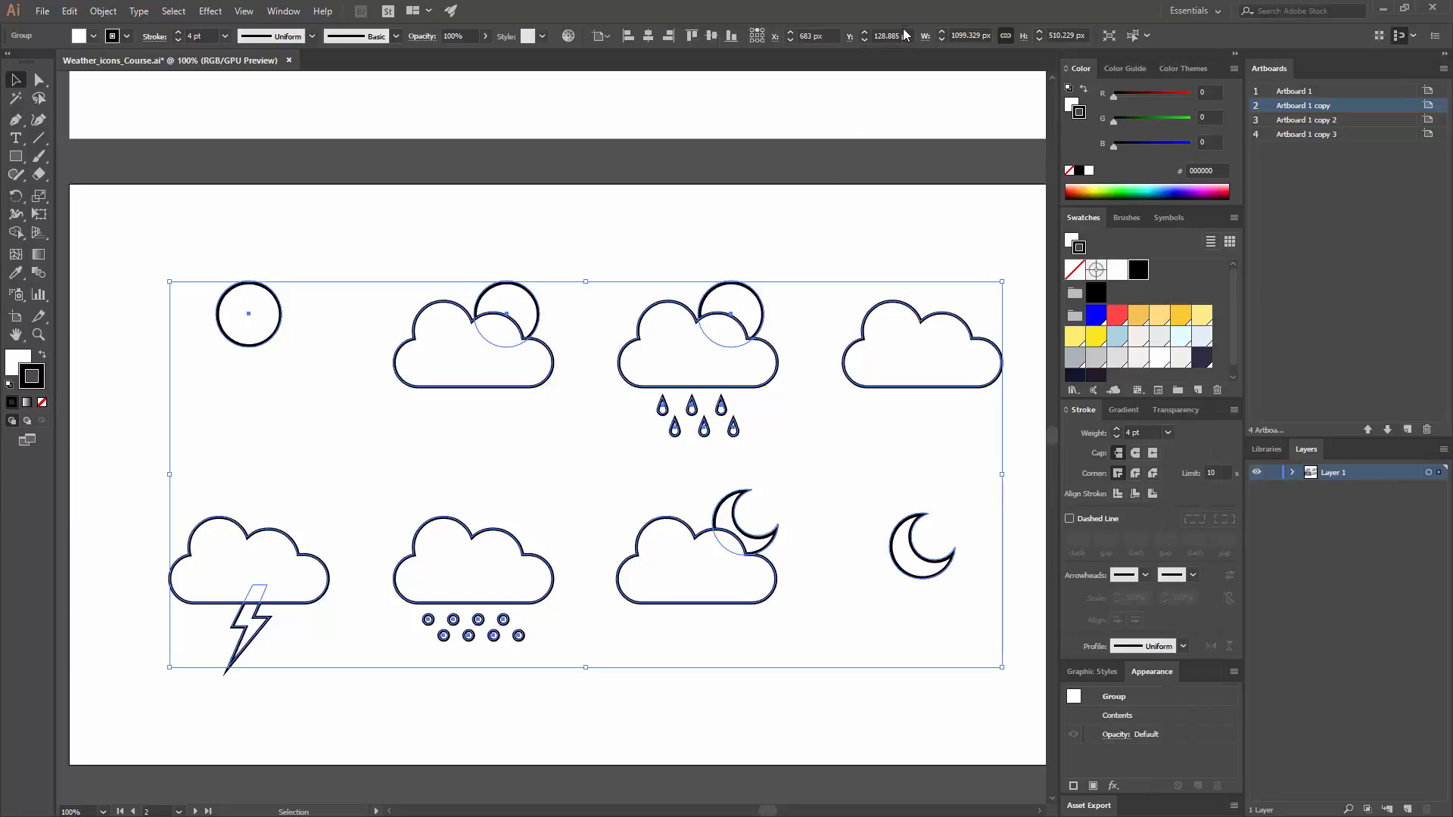
Align the strokes of the selected icon group to the center of their paths
key("ctrl+equal")
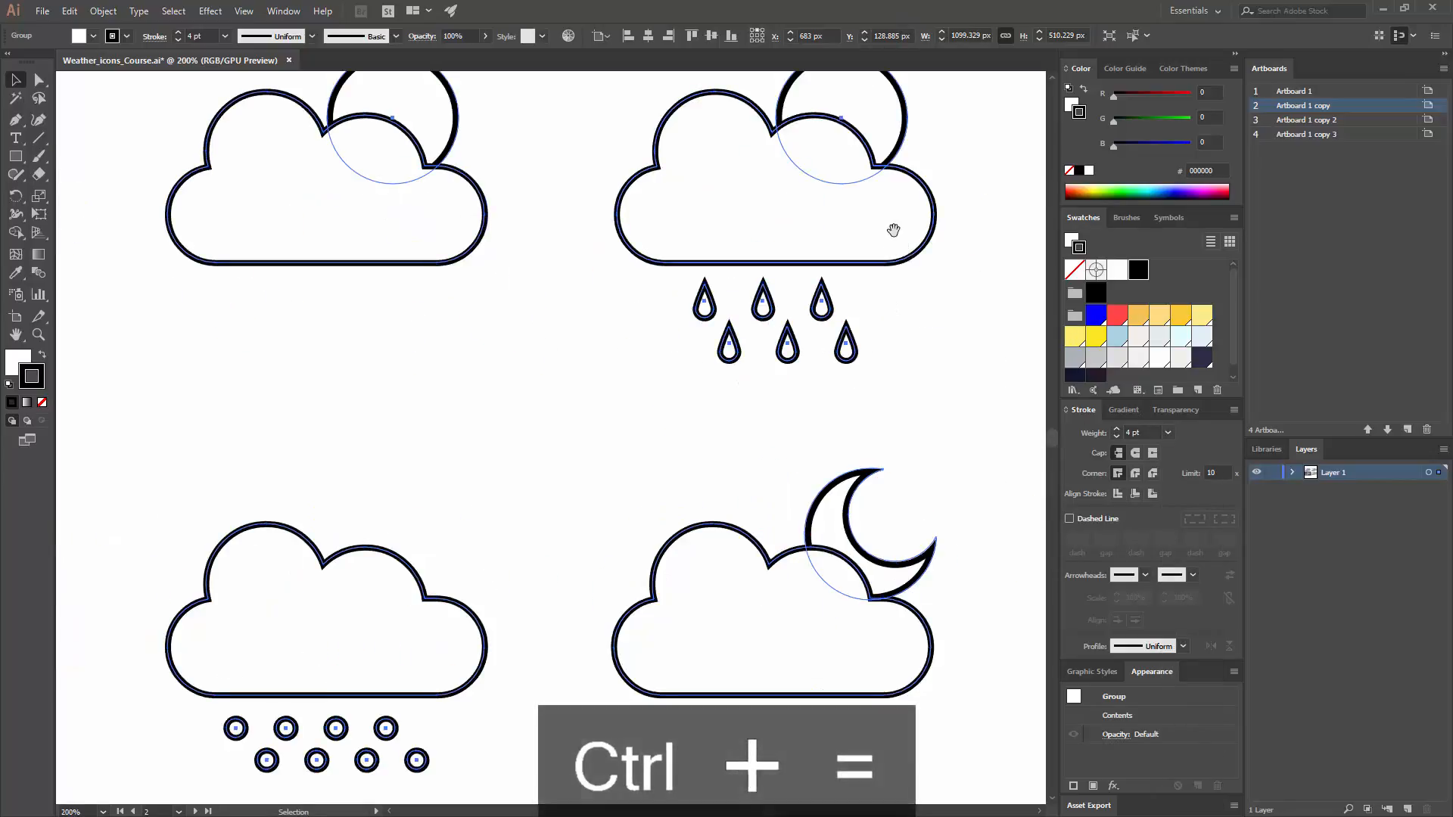
left_click_drag(894, 231, 764, 323)
left_click_drag(818, 608, 719, 363)
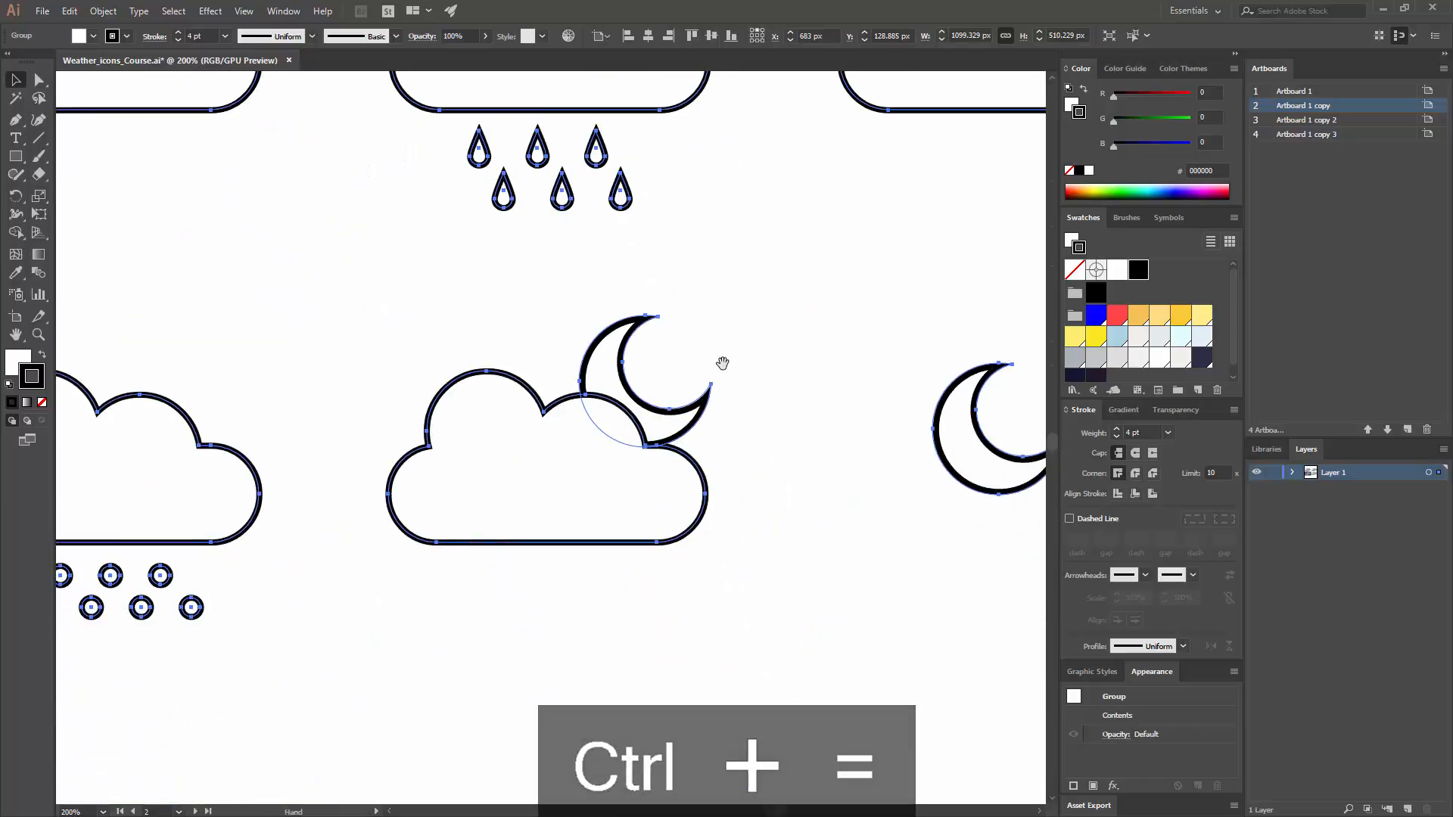
key("ctrl+equal")
key("ctrl+equal")
left_click_drag(791, 411, 124, 162)
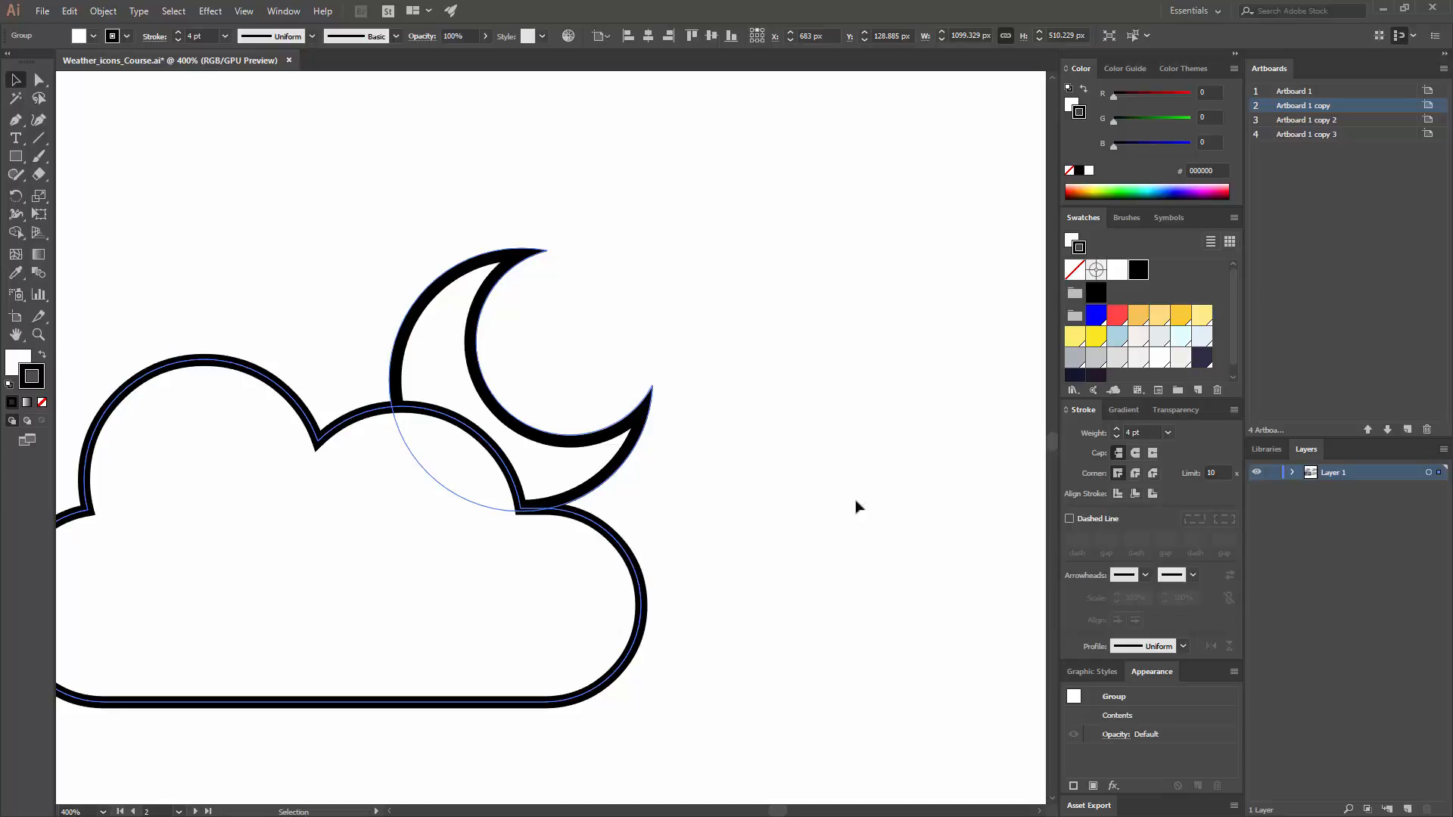
left_click(1115, 492)
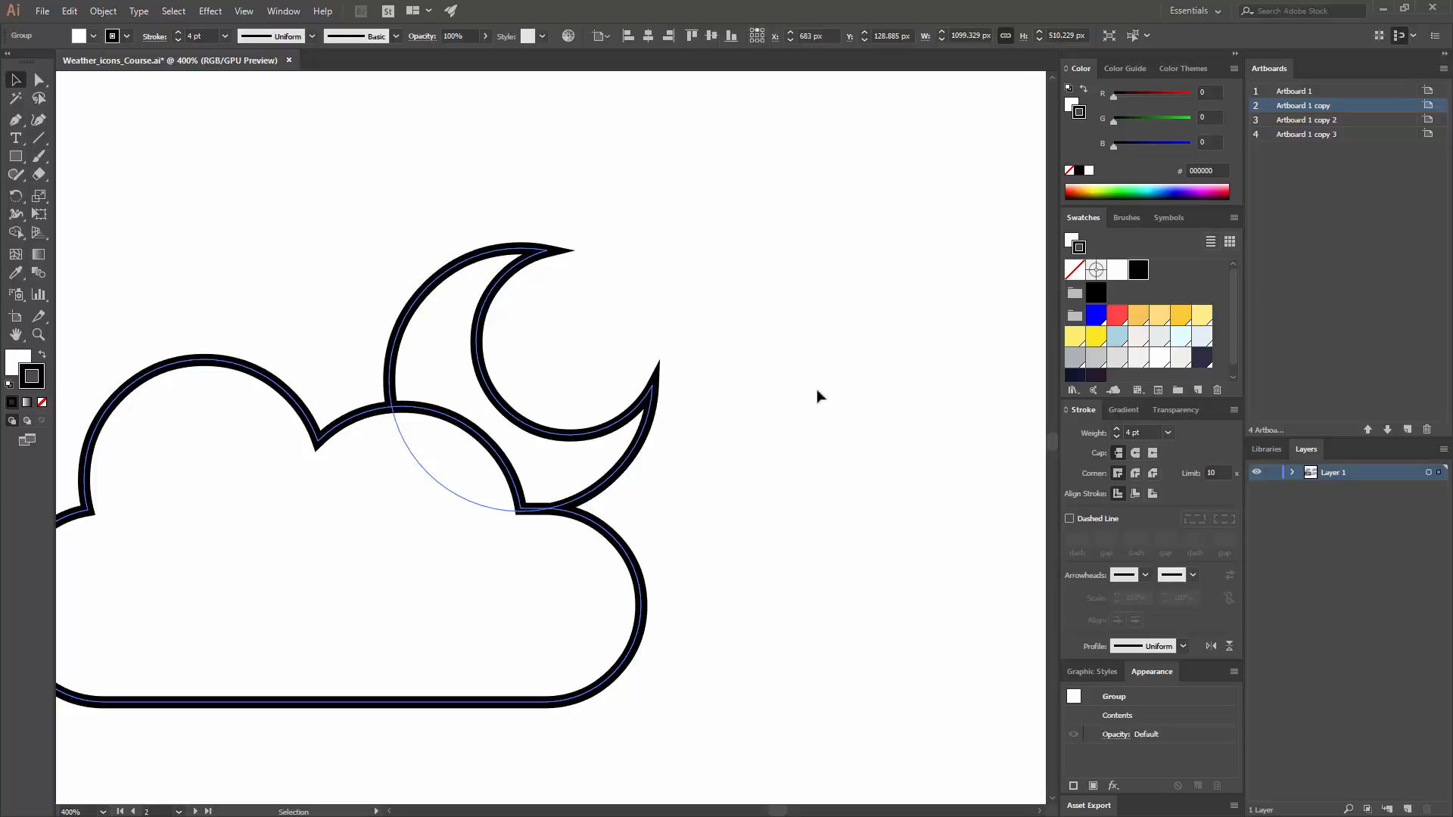
Set the icon group's stroke weight to 3 pt, color the stroke with the dark navy swatch (R=46 G=45 B=69), and deselect
left_click(1168, 433)
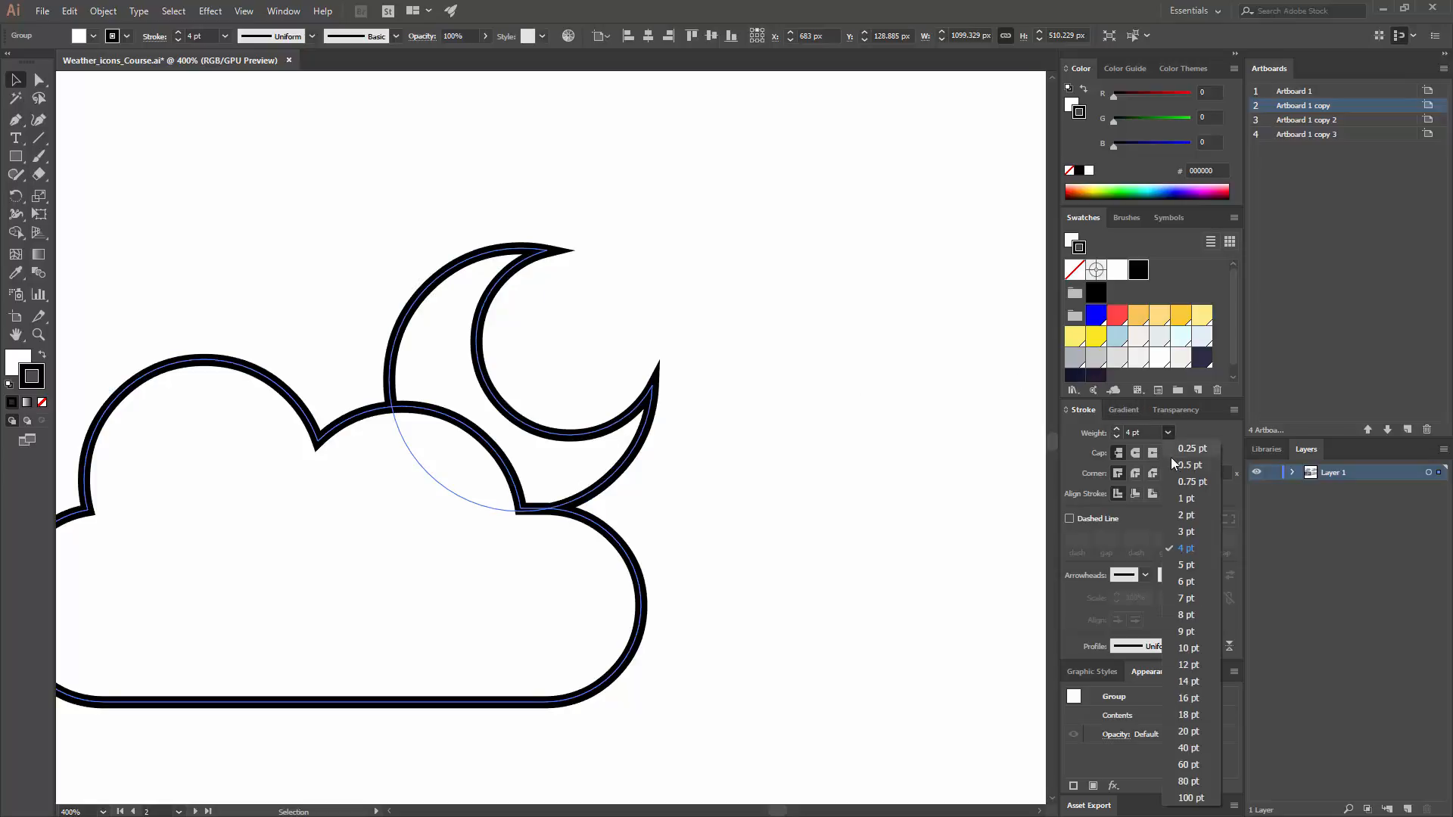
left_click(1186, 533)
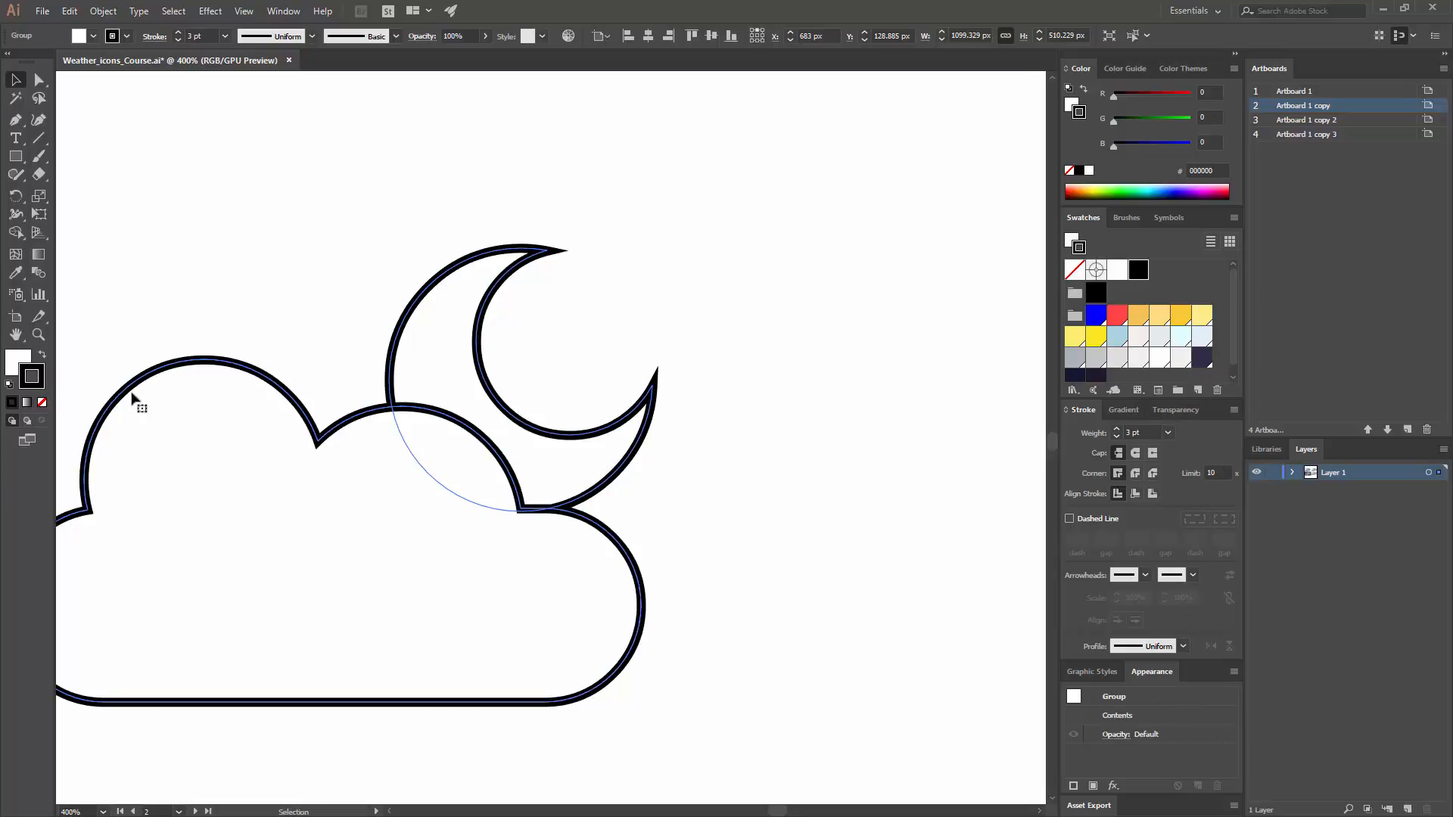
left_click(1201, 359)
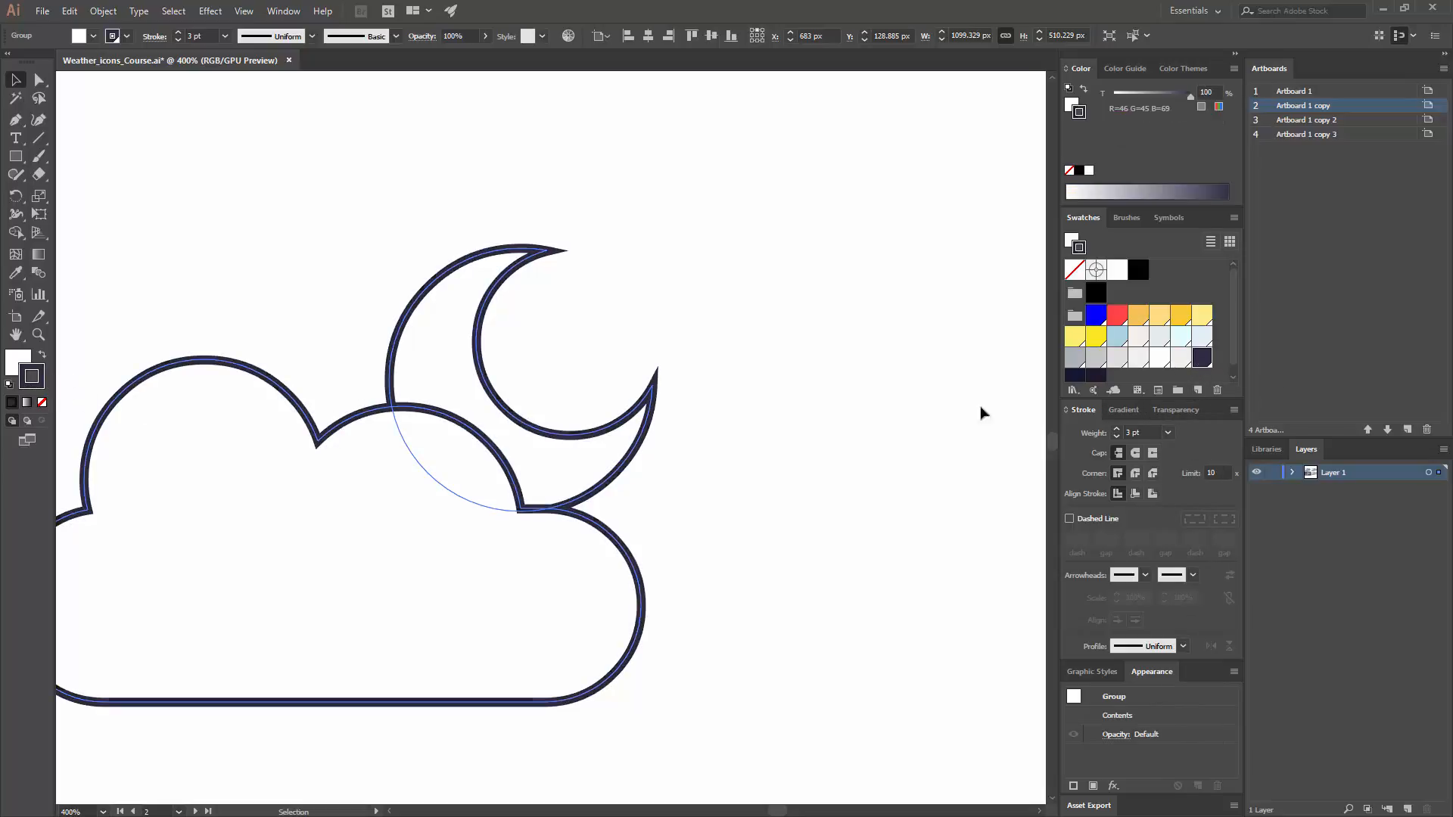
left_click(827, 460)
With the full icon set in view, change the group's stroke weight to 4 pt and deselect it
key("ctrl+minus")
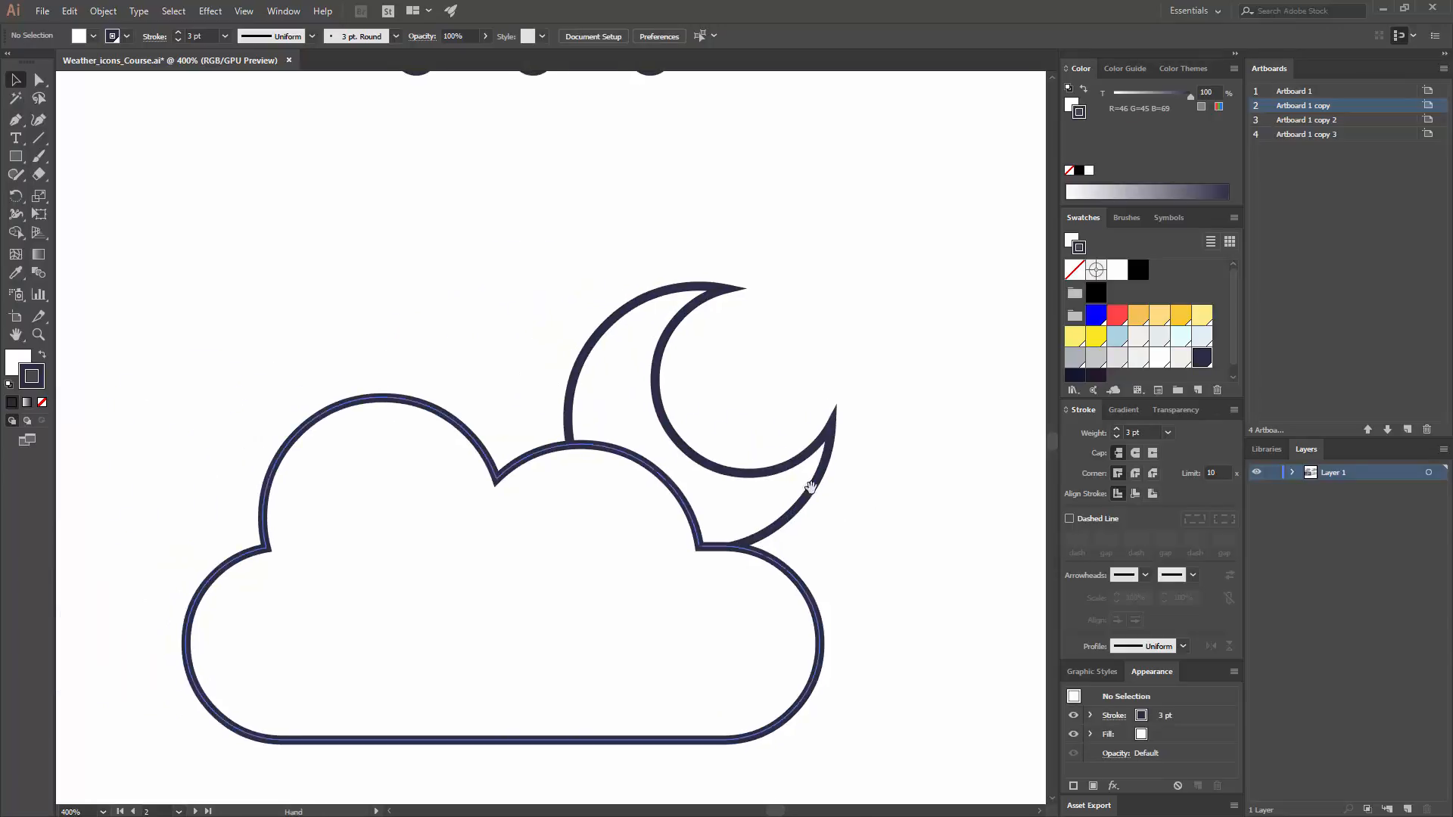
key("ctrl+minus")
key("ctrl+minus")
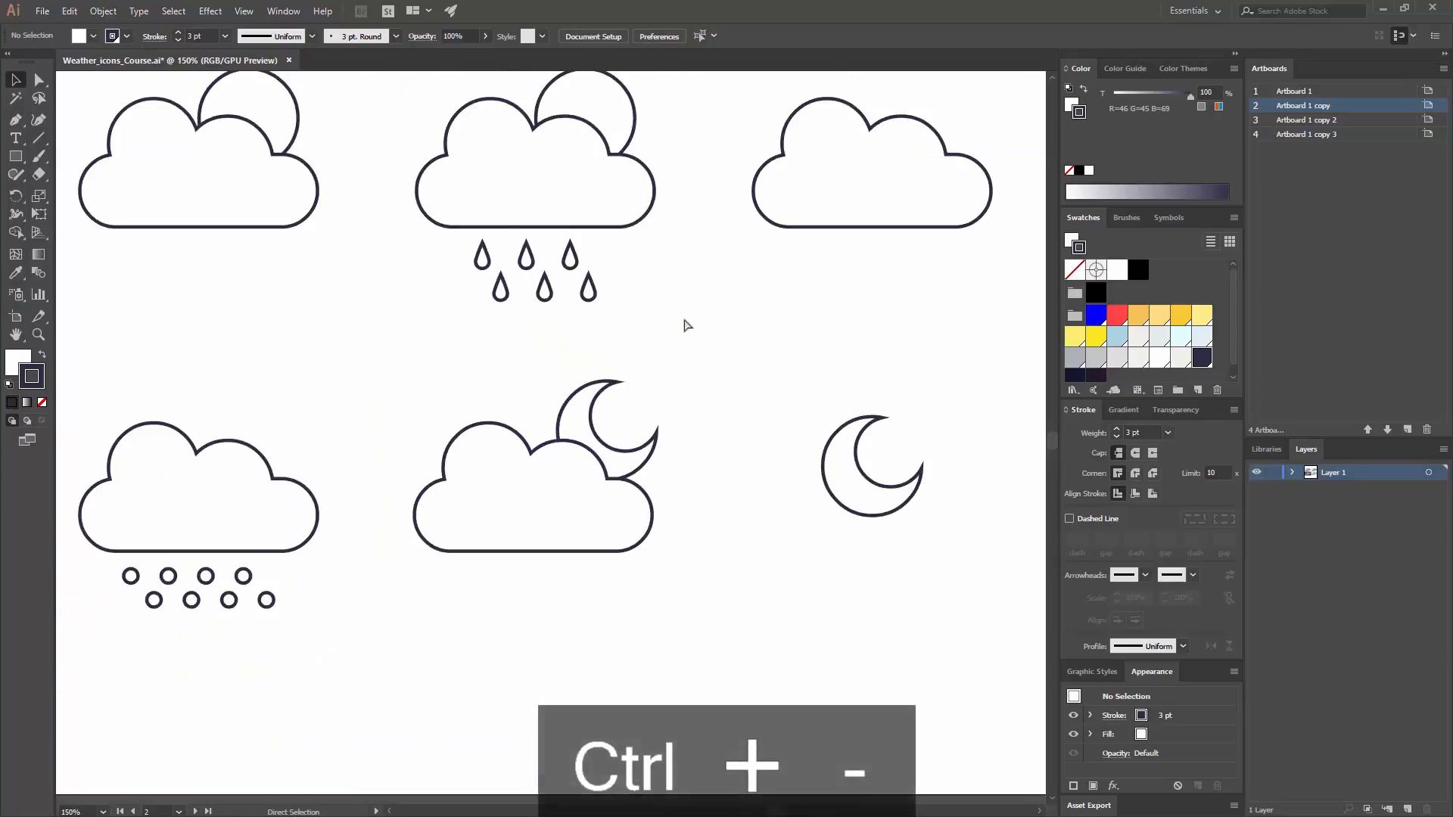
key("ctrl+minus")
key("space")
left_click_drag(663, 374, 782, 377)
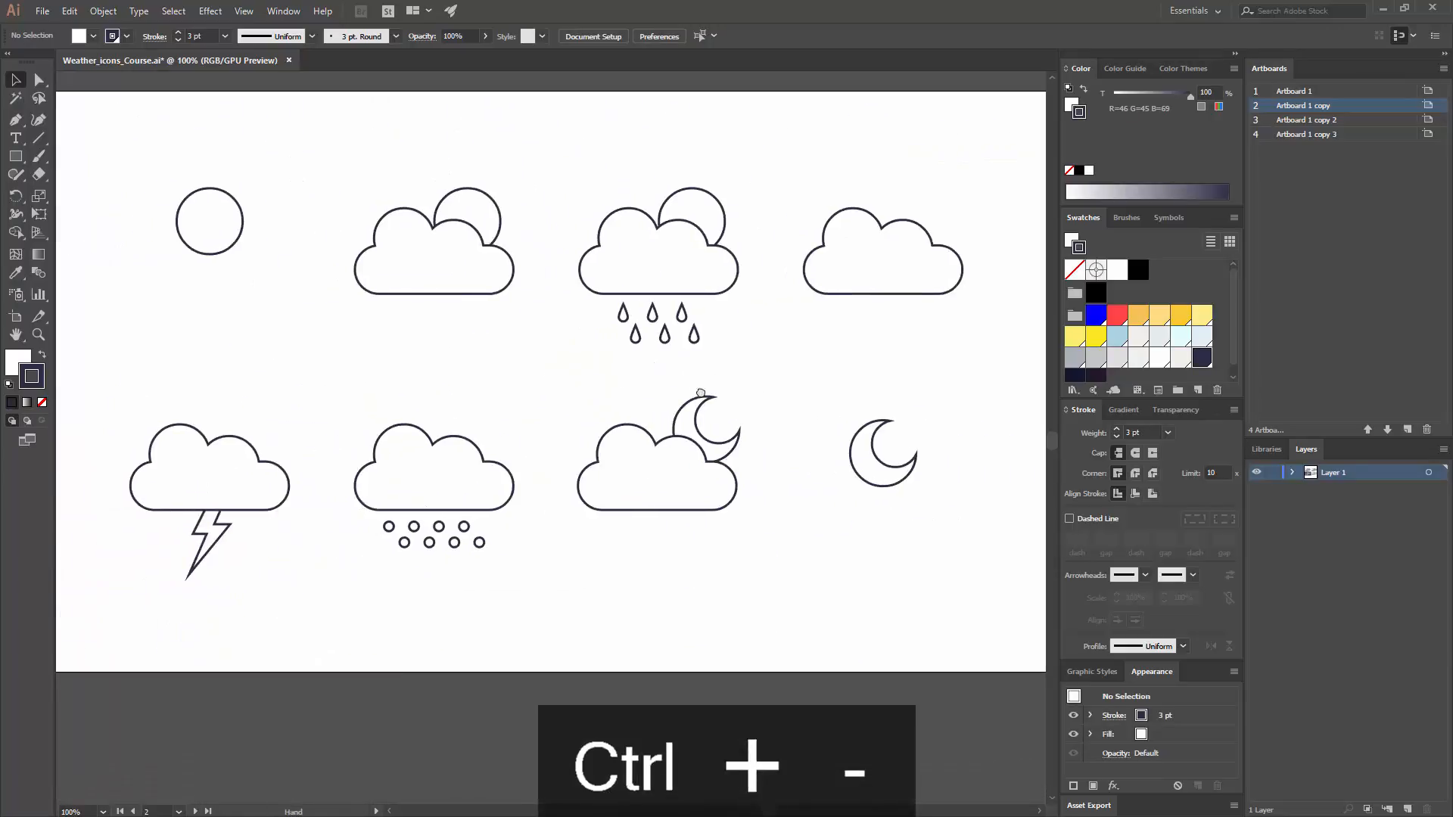
left_click_drag(700, 394, 711, 398)
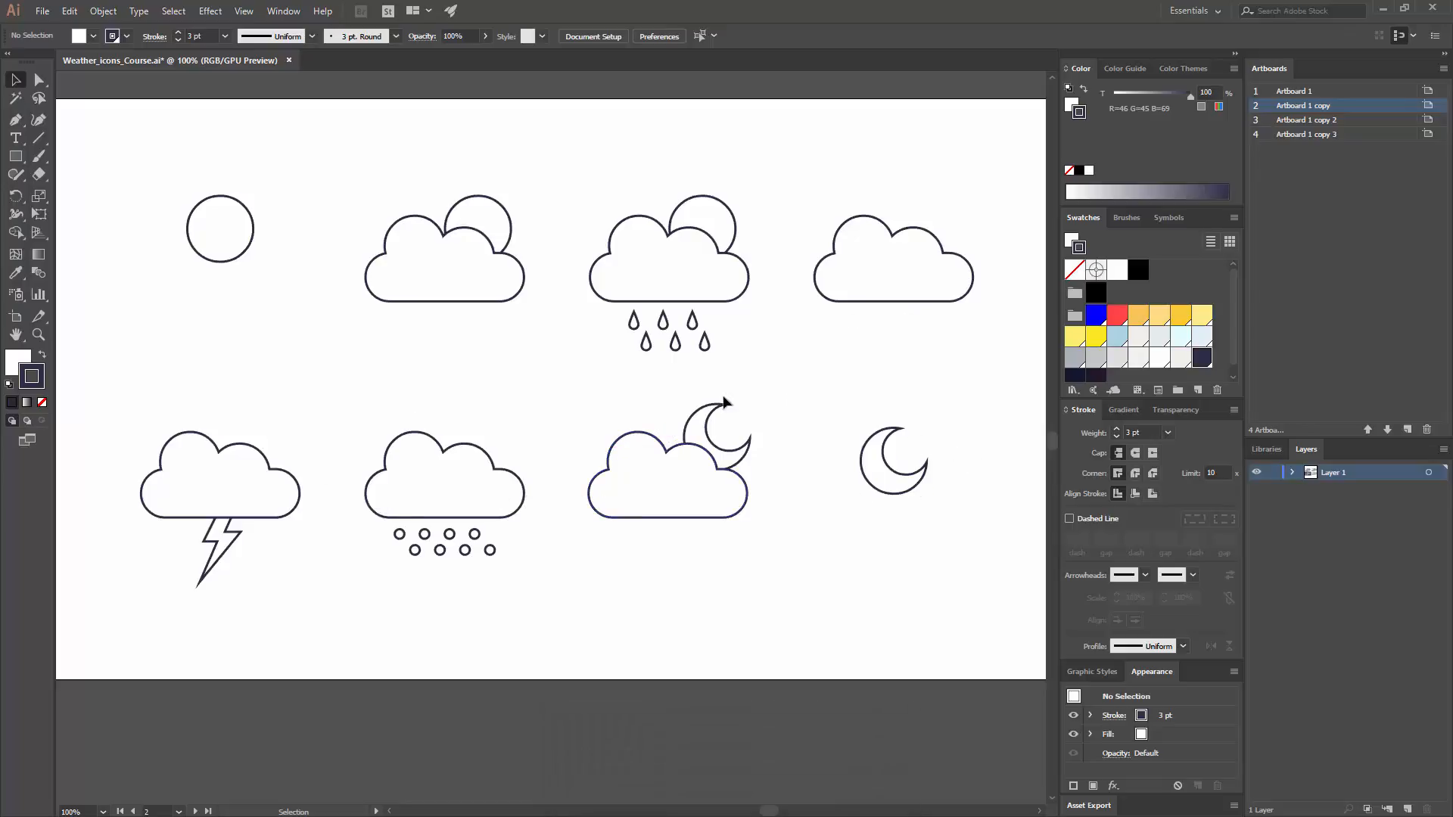
left_click(916, 477)
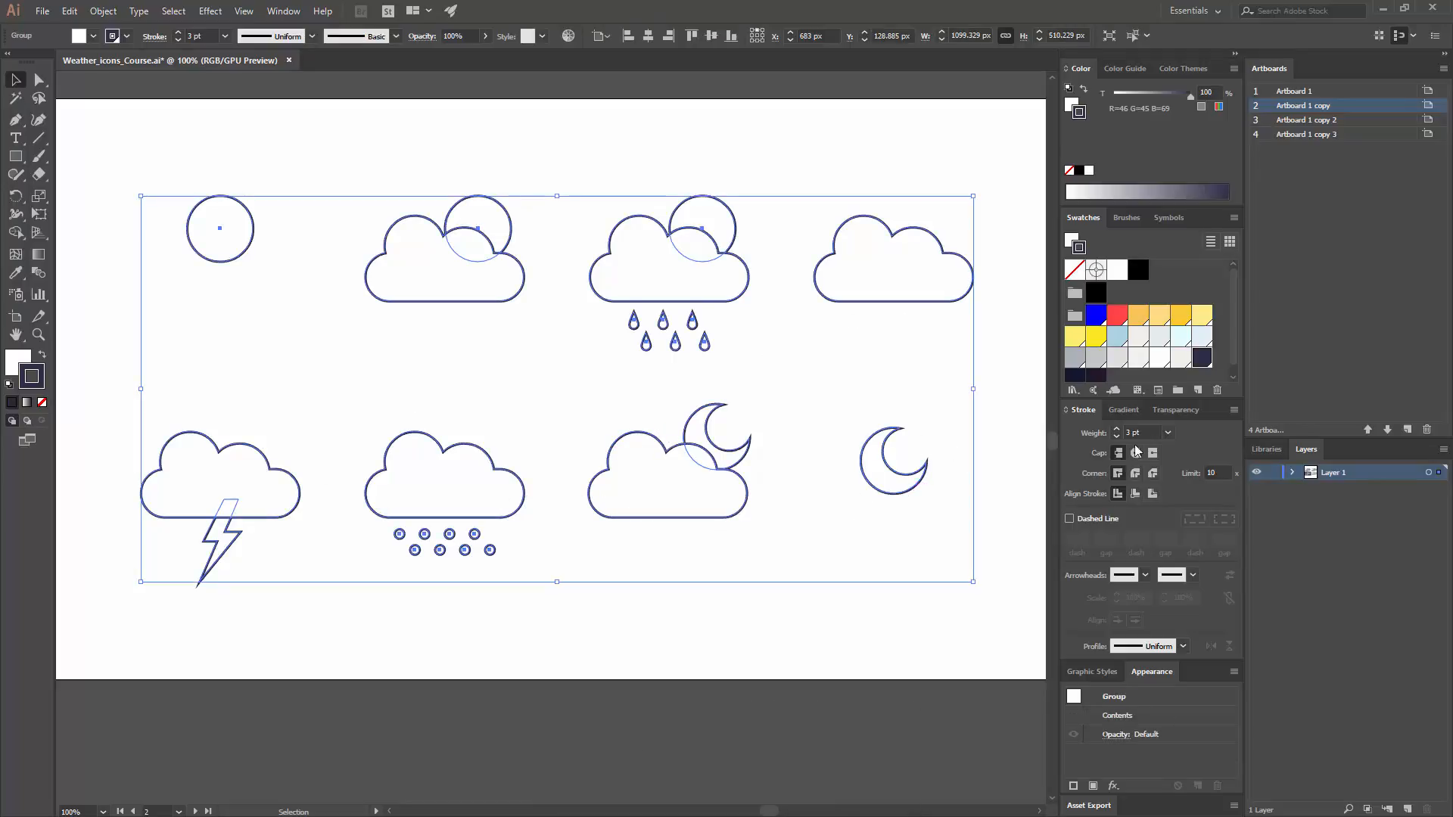
left_click(1169, 434)
left_click(1193, 547)
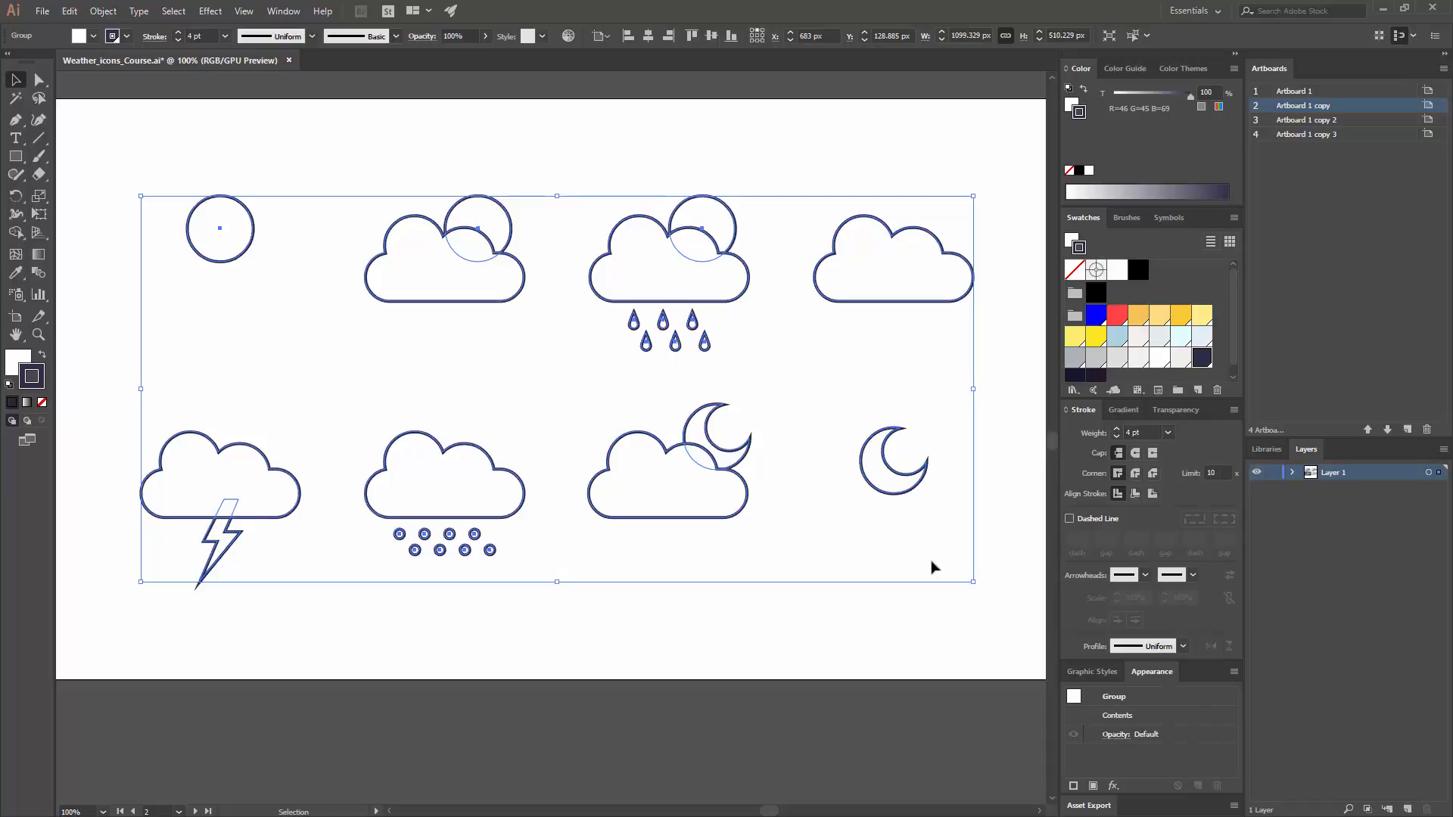
left_click(932, 569)
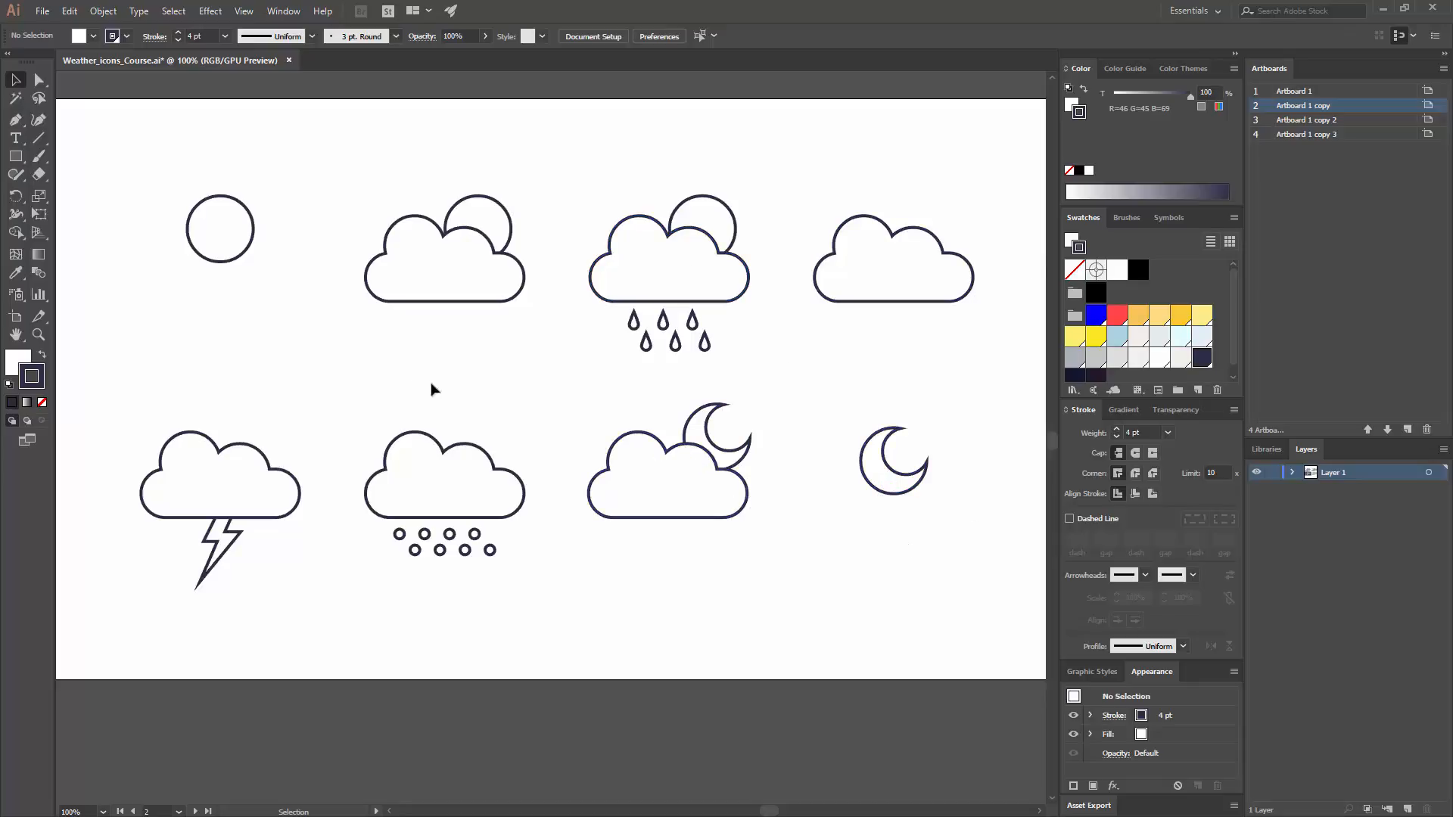
Try a thin 1 pt stroke weight on the whole icon group and deselect it
left_click_drag(908, 546, 521, 441)
left_click(1166, 432)
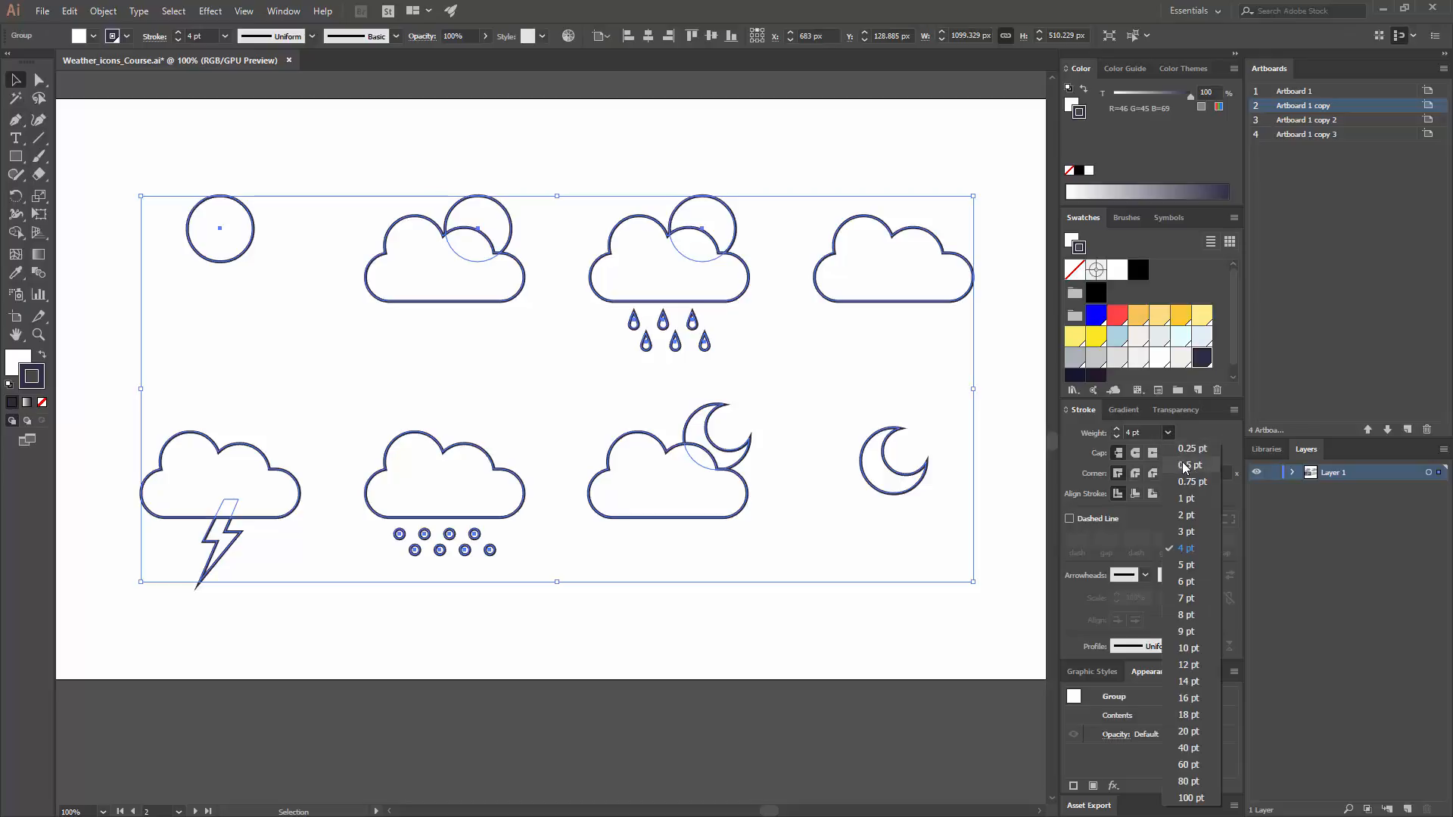
left_click(1172, 499)
left_click(877, 569)
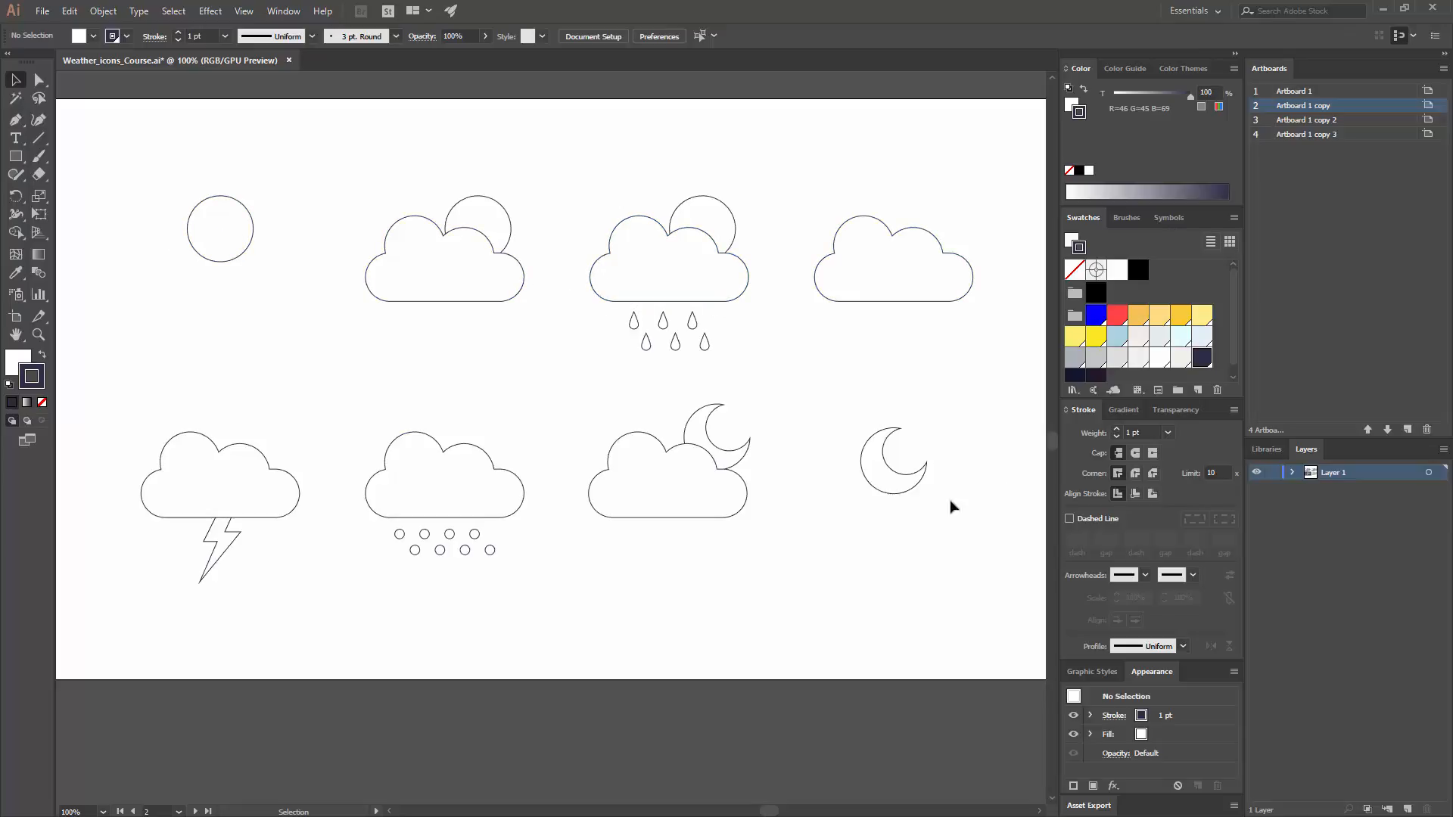
Try a heavy 14 pt stroke weight on the whole icon group and deselect it
left_click_drag(946, 577, 189, 214)
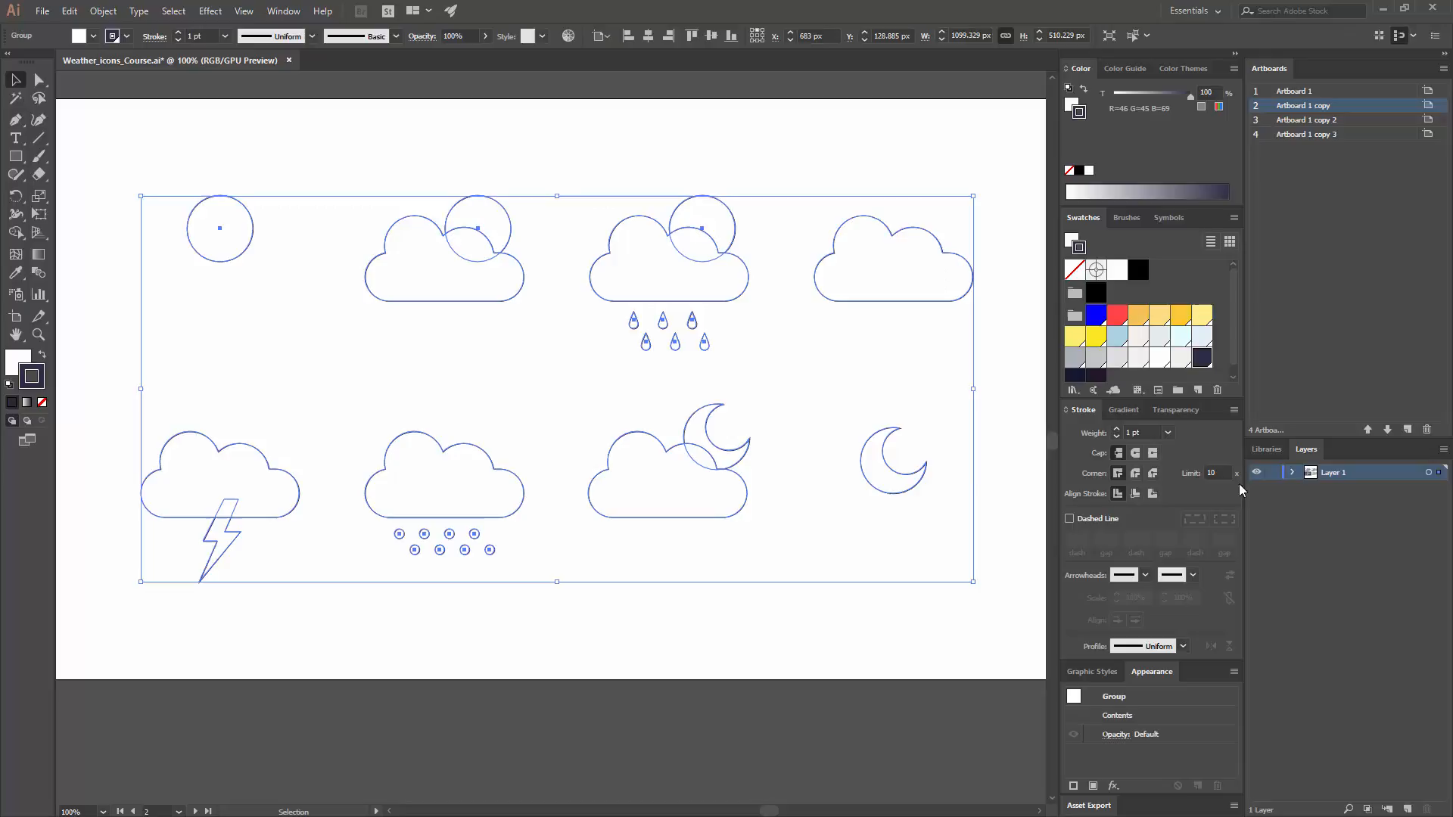
left_click(1168, 432)
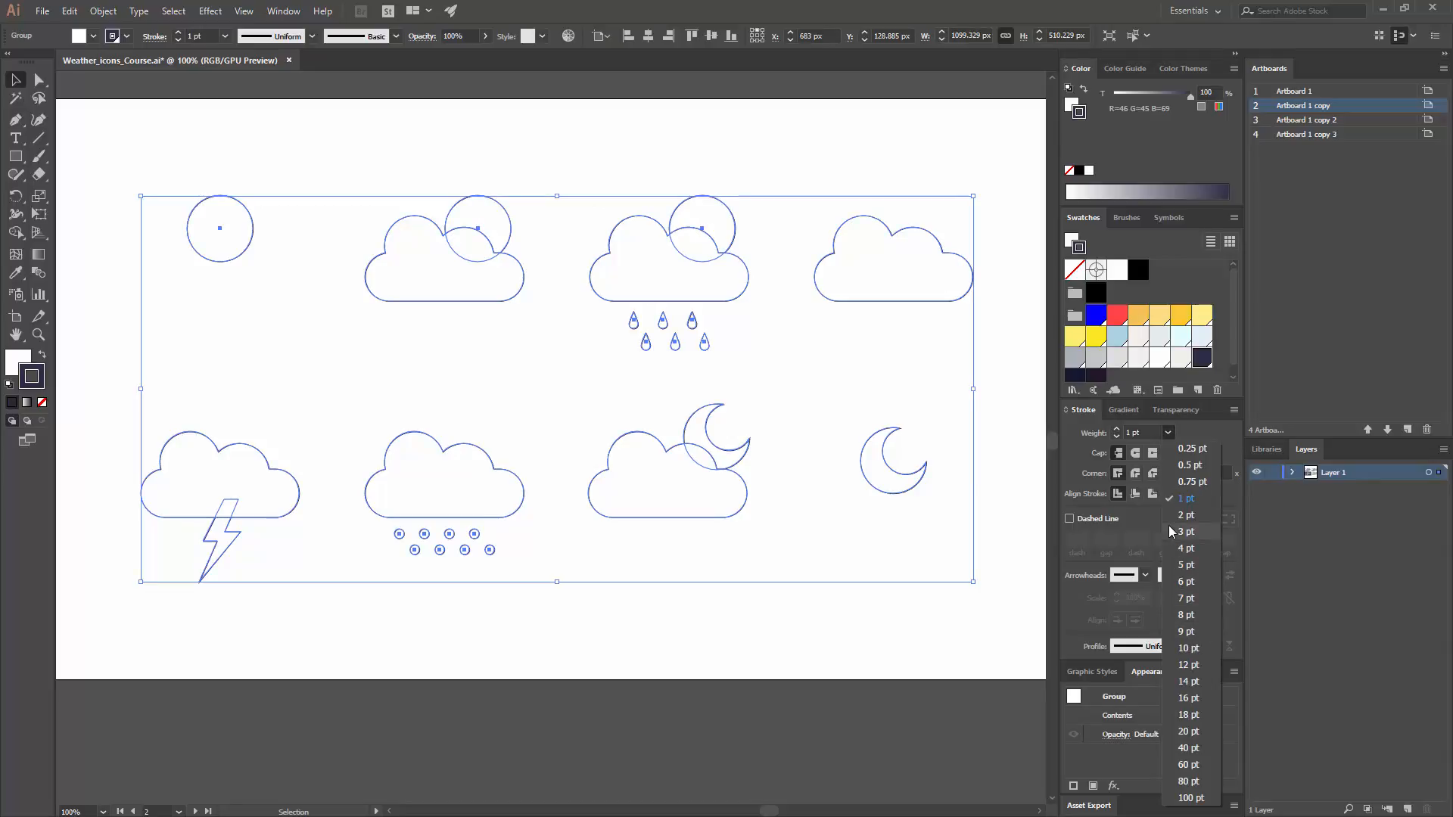
left_click(1182, 680)
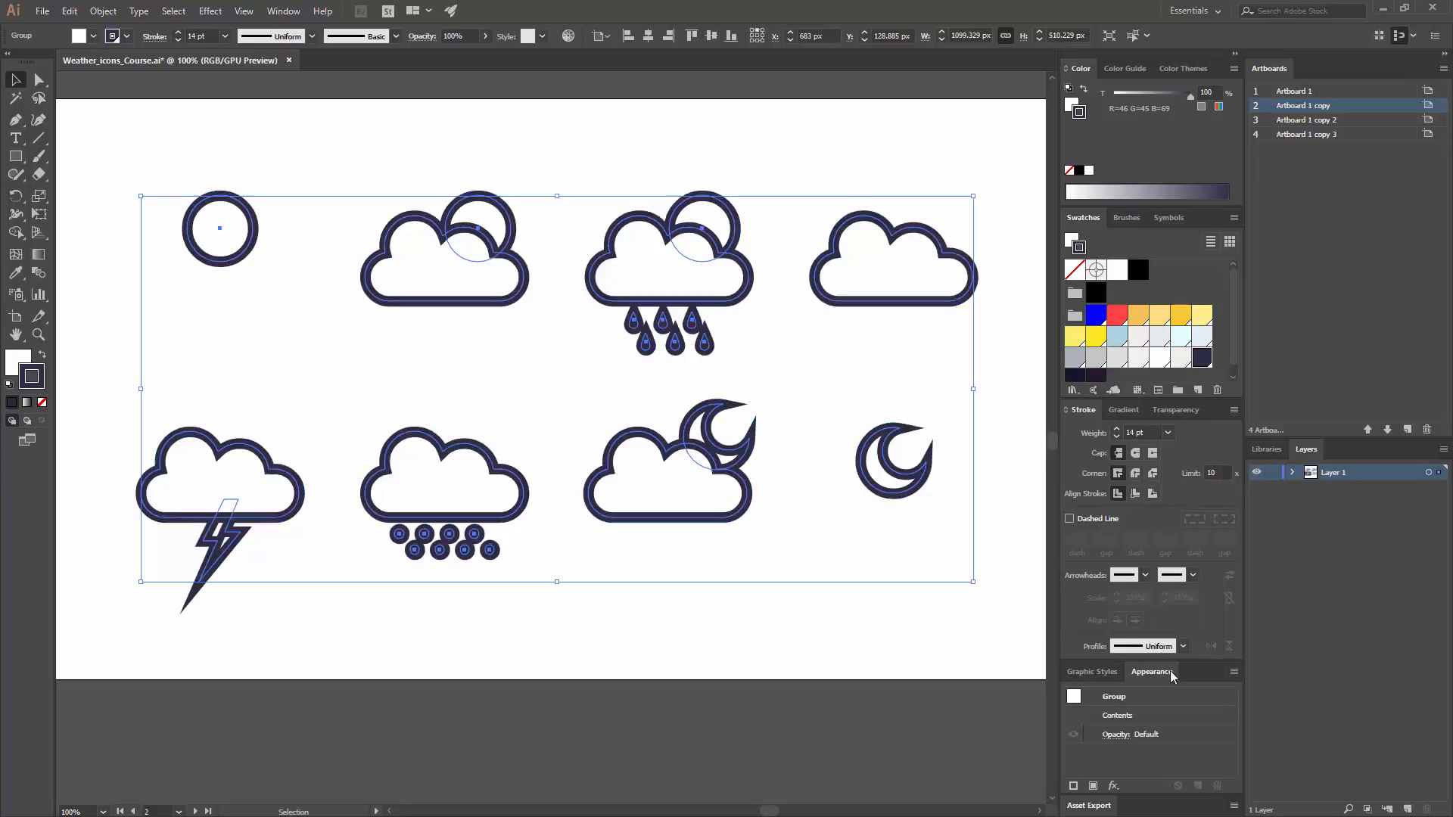
left_click(893, 543)
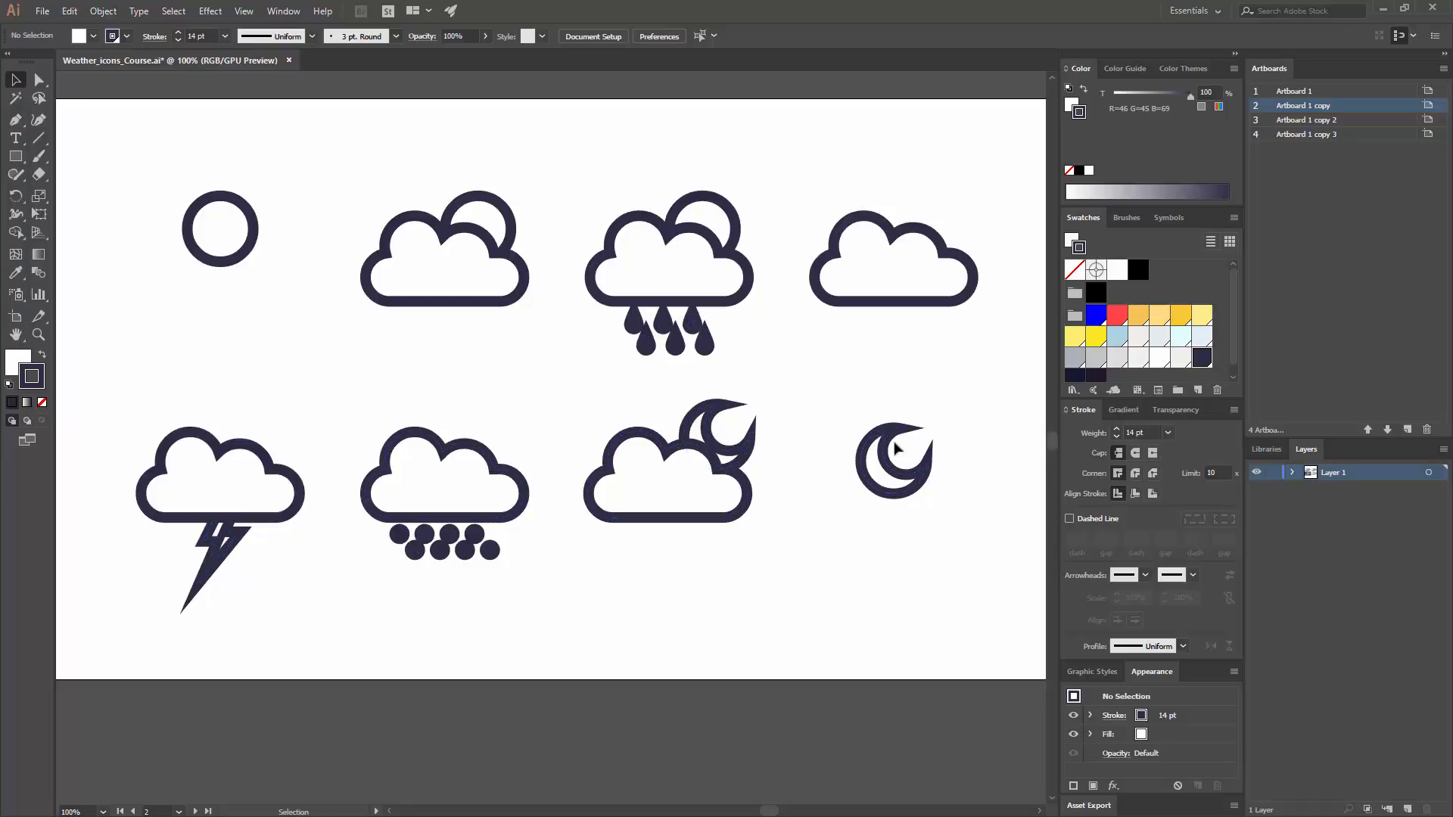
Set the stroke weight of the whole icon group to 5 pt and deselect it
left_click(882, 490)
left_click(1168, 432)
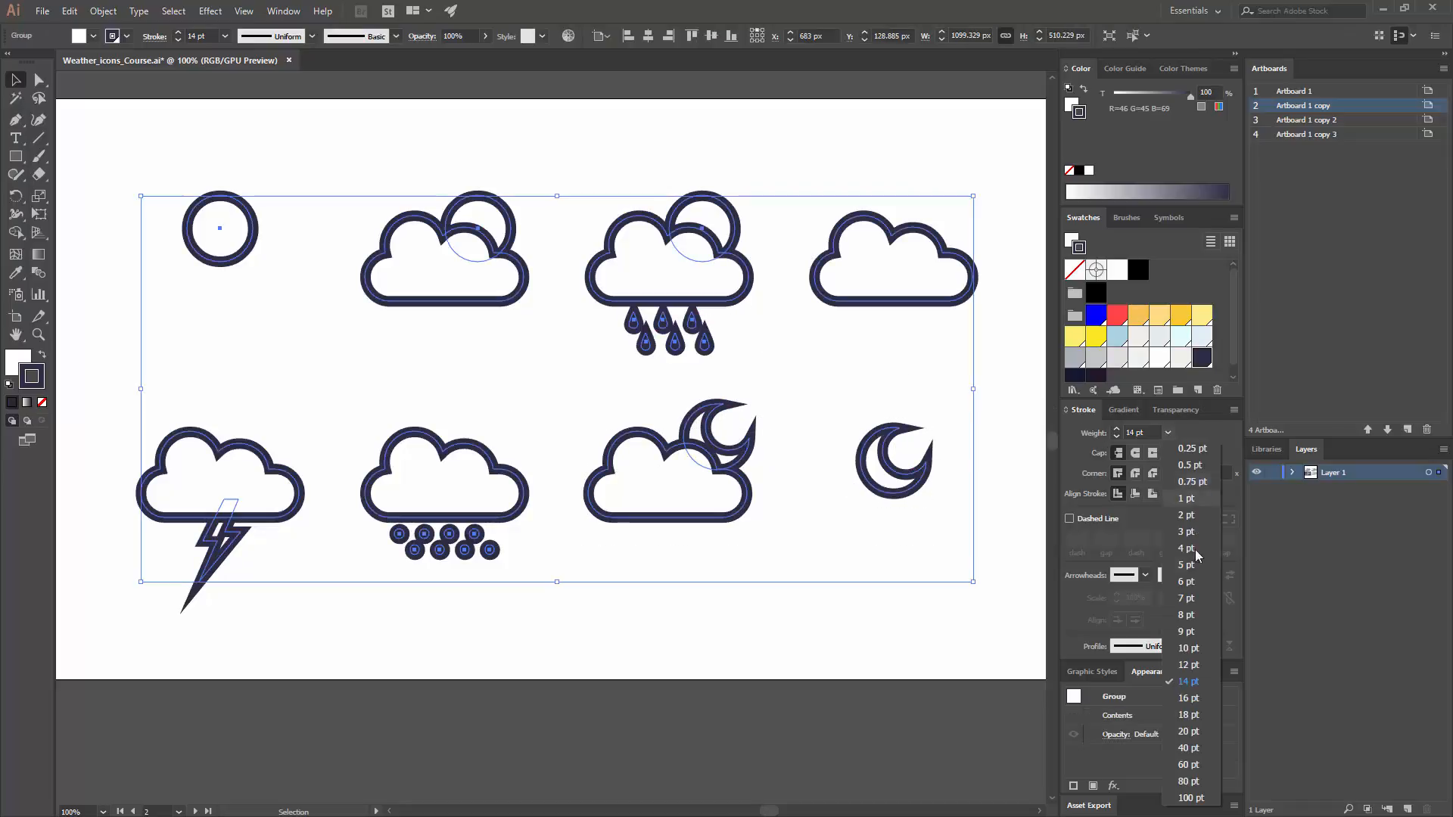
left_click(1189, 564)
left_click(946, 568)
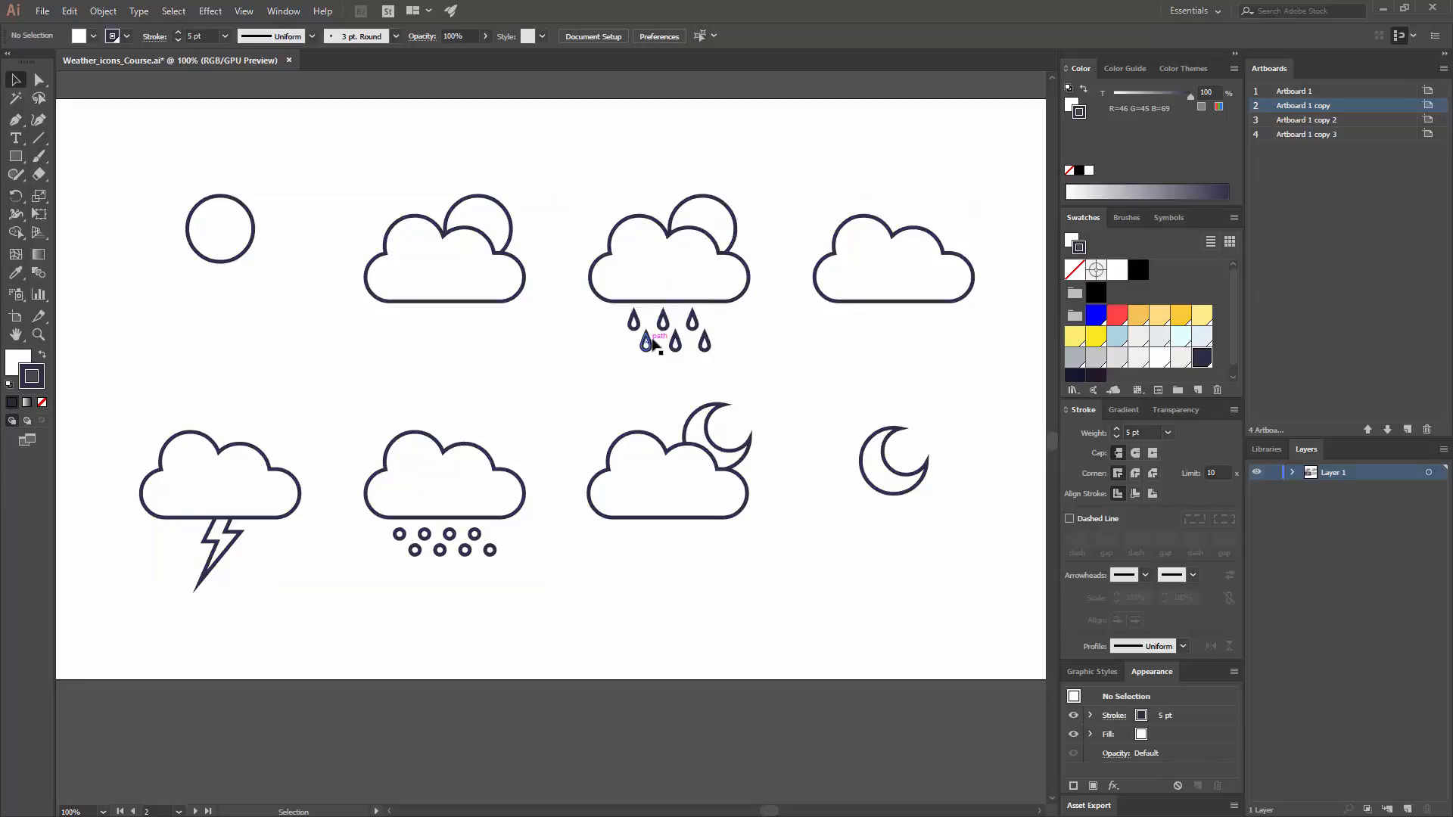
Make the fill the active attribute and move the whole icon group off its artboard into the empty area directly below
left_click(699, 286)
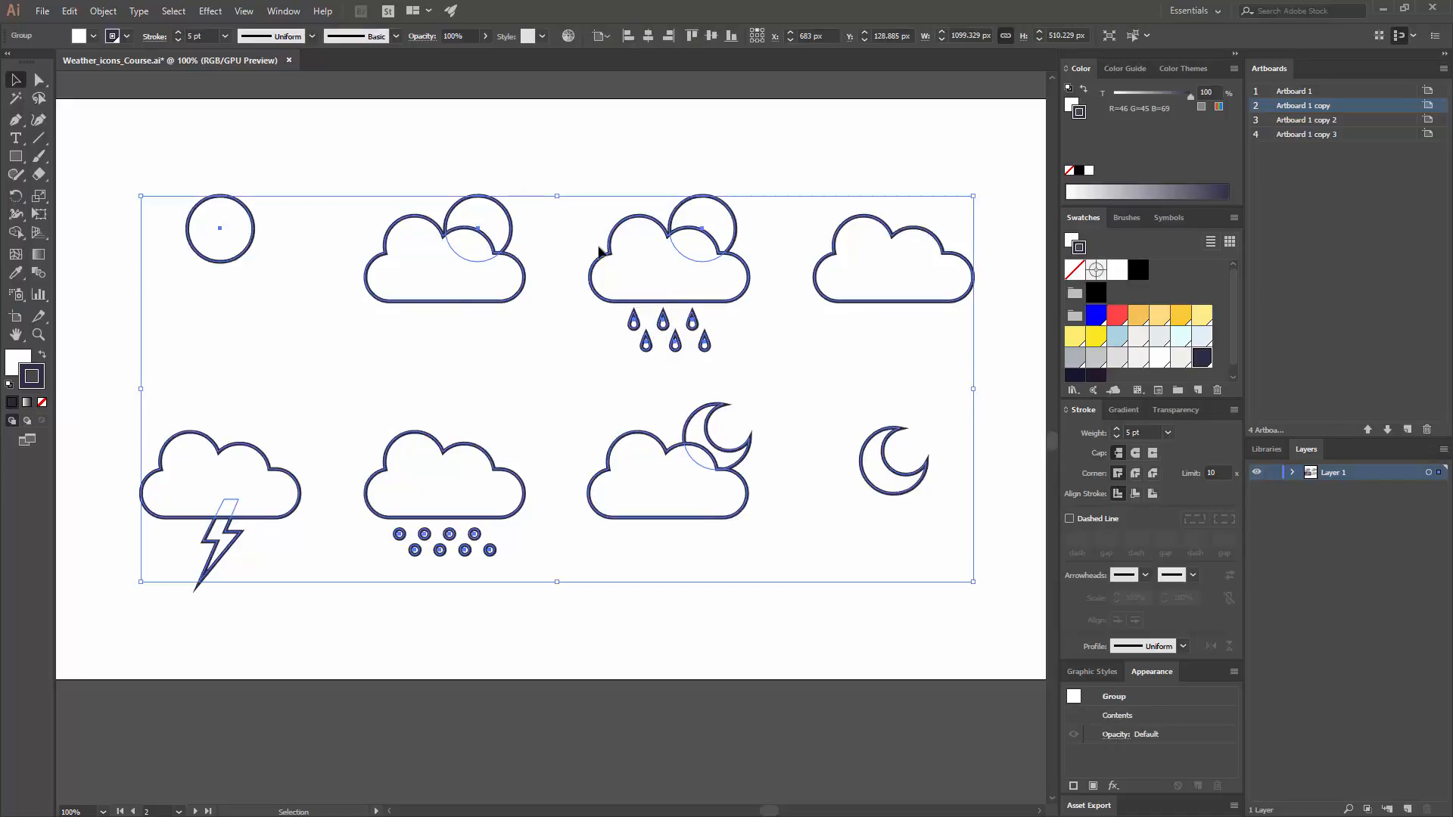
left_click(29, 358)
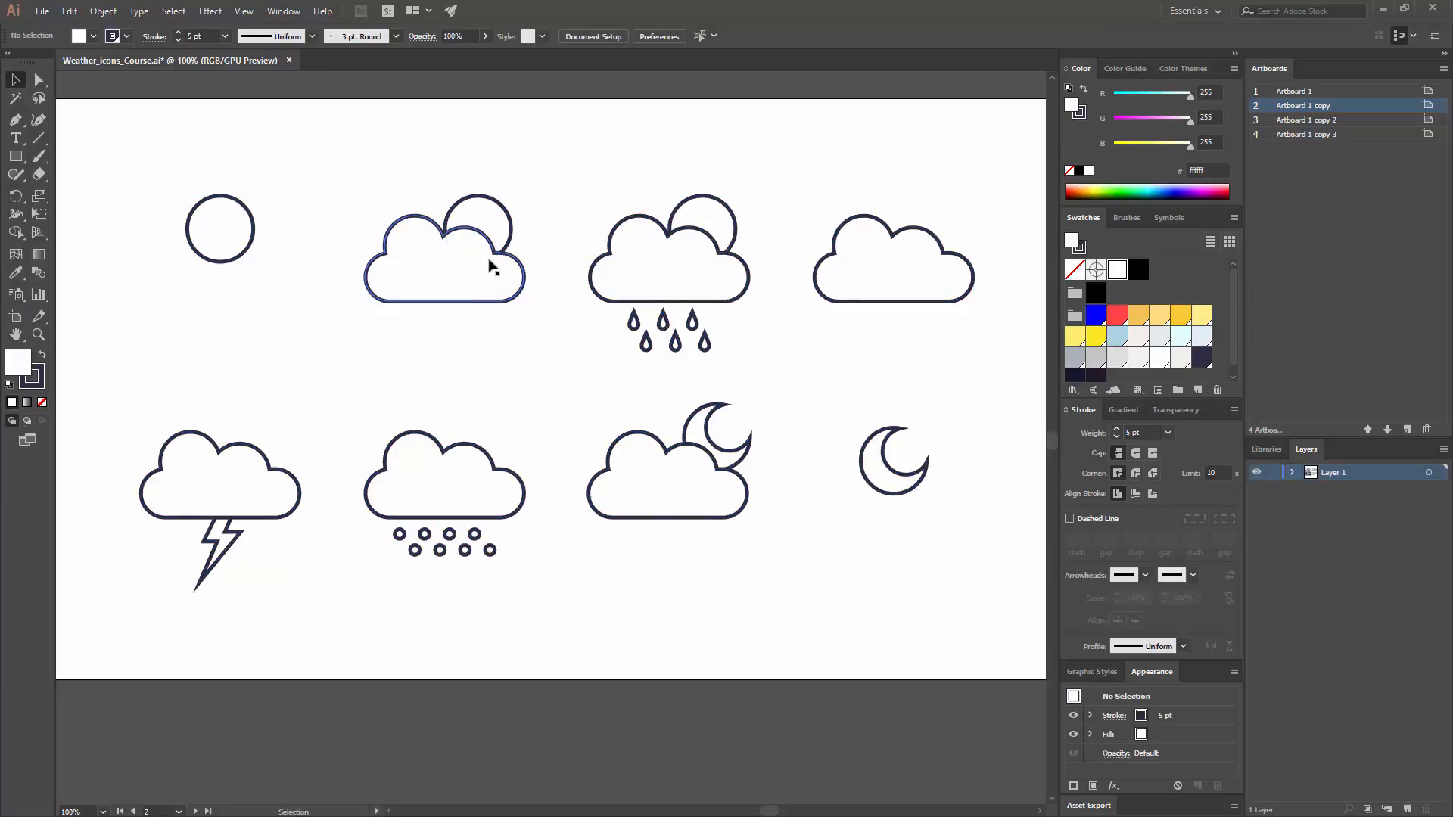
left_click_drag(493, 266, 463, 740)
left_click_drag(515, 563, 545, 146)
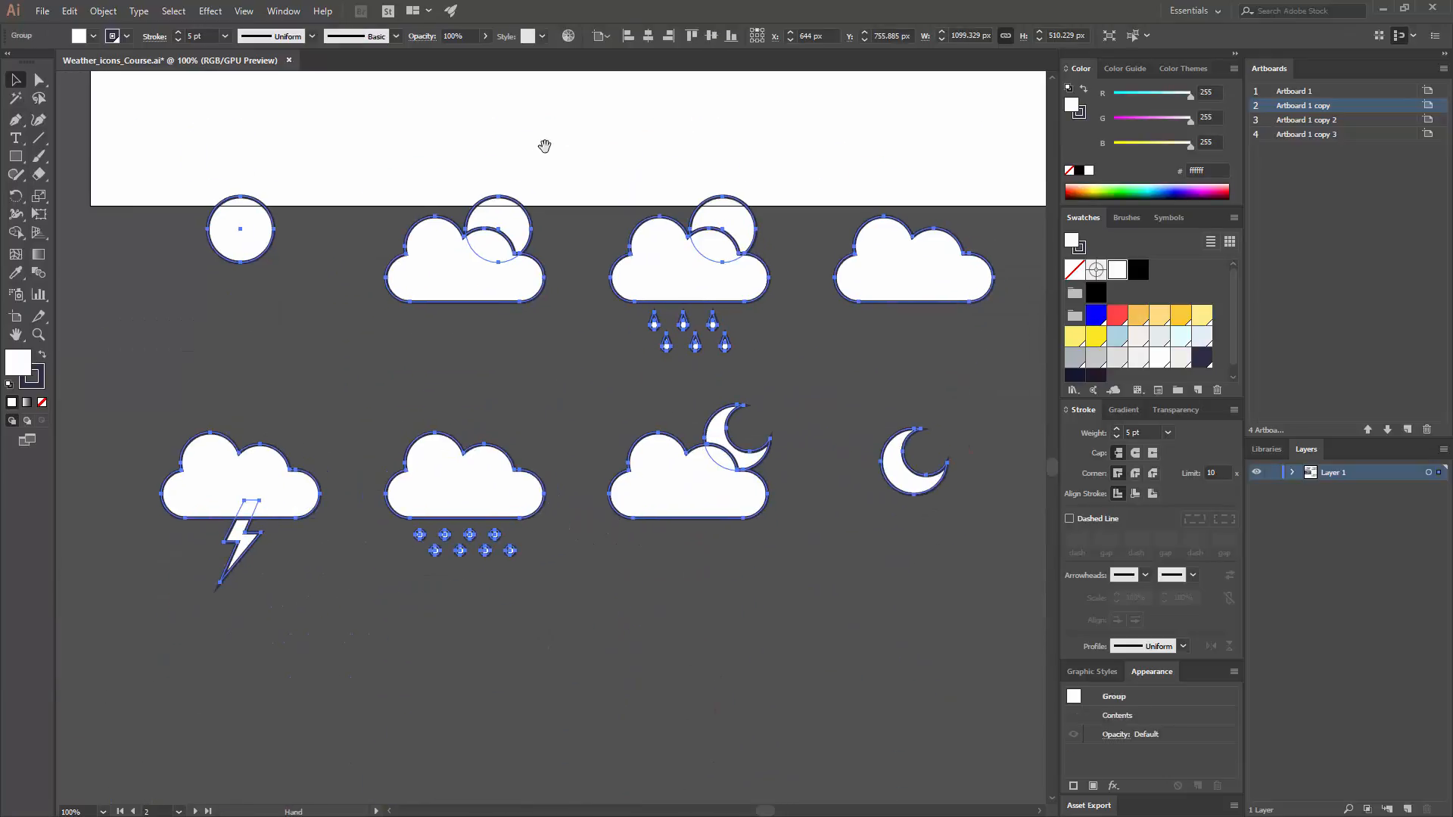
Undo the moves of the icon group so that it sits on its artboard again
left_click_drag(685, 267, 710, 376)
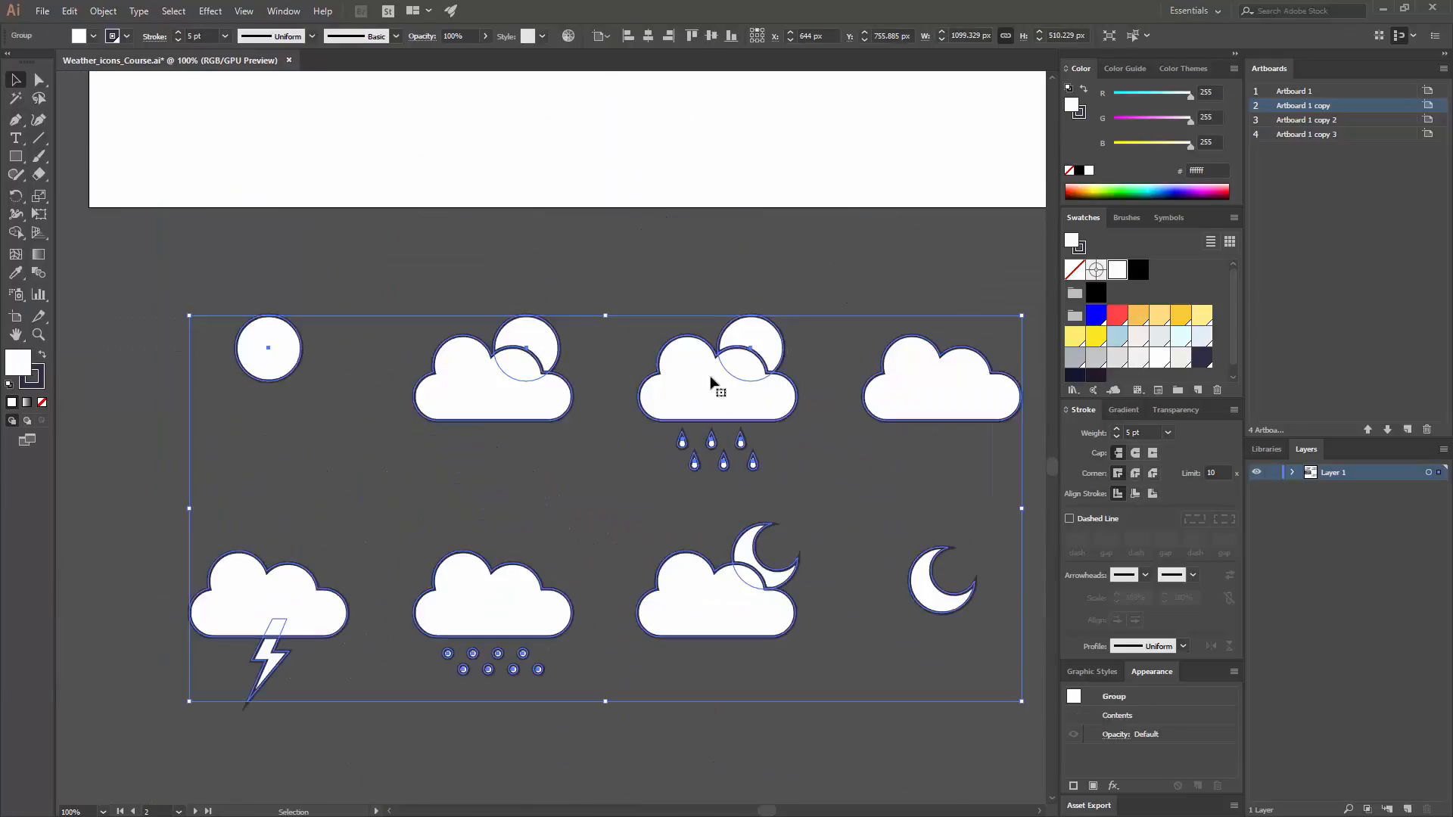
left_click(749, 277)
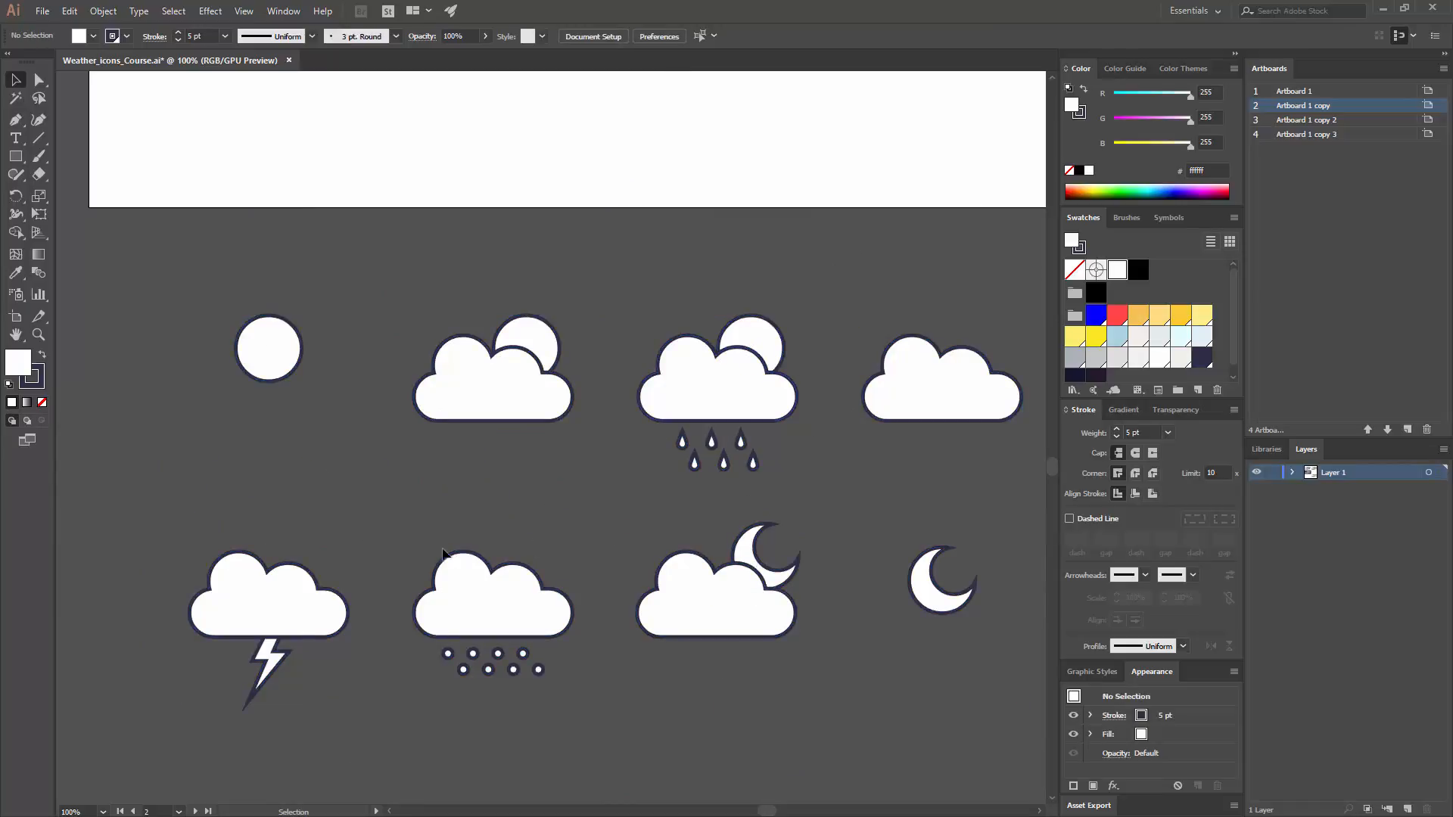
key("ctrl+z")
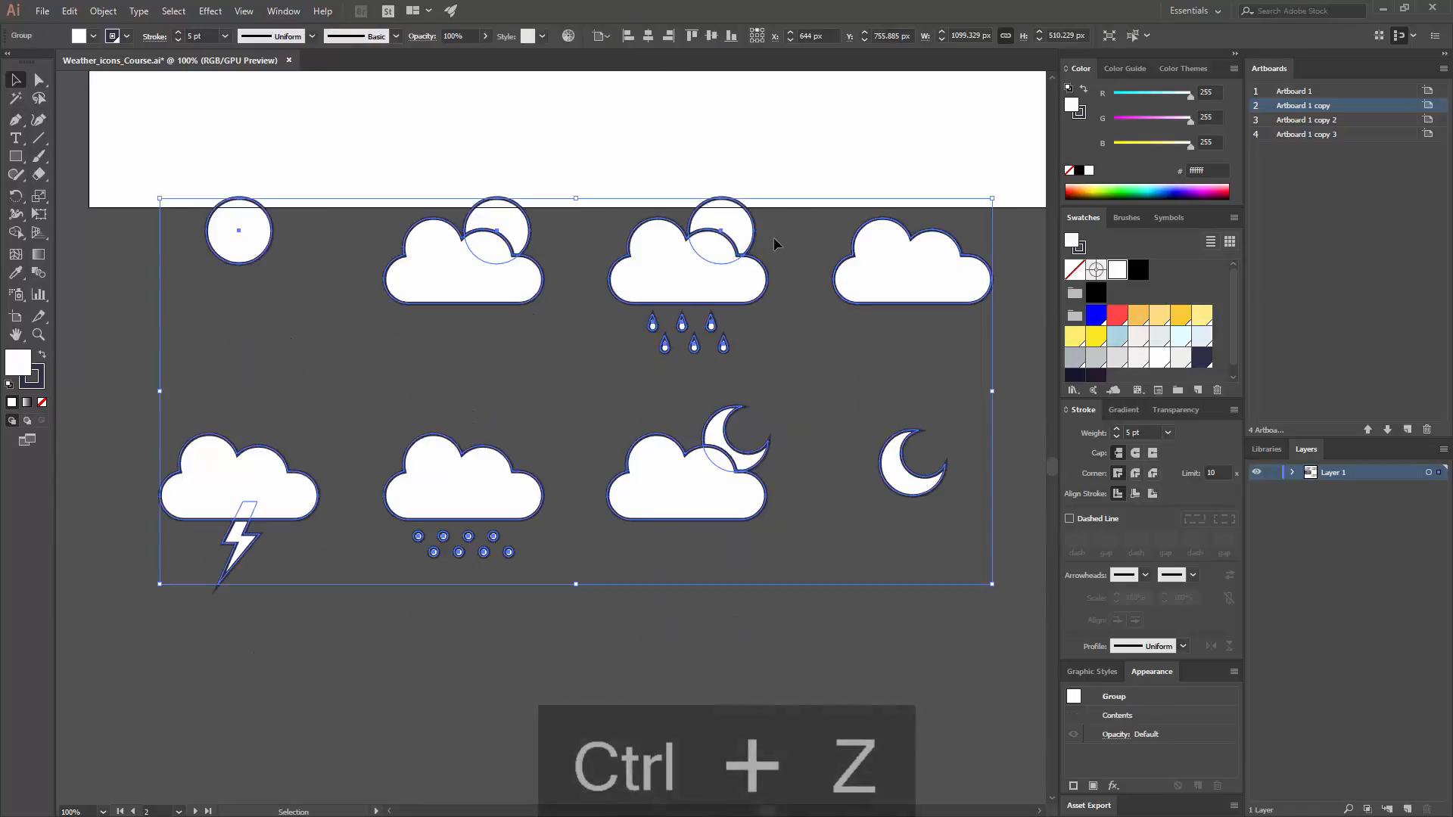
key("ctrl+z")
key("ctrl+z")
key("ctrl+z")
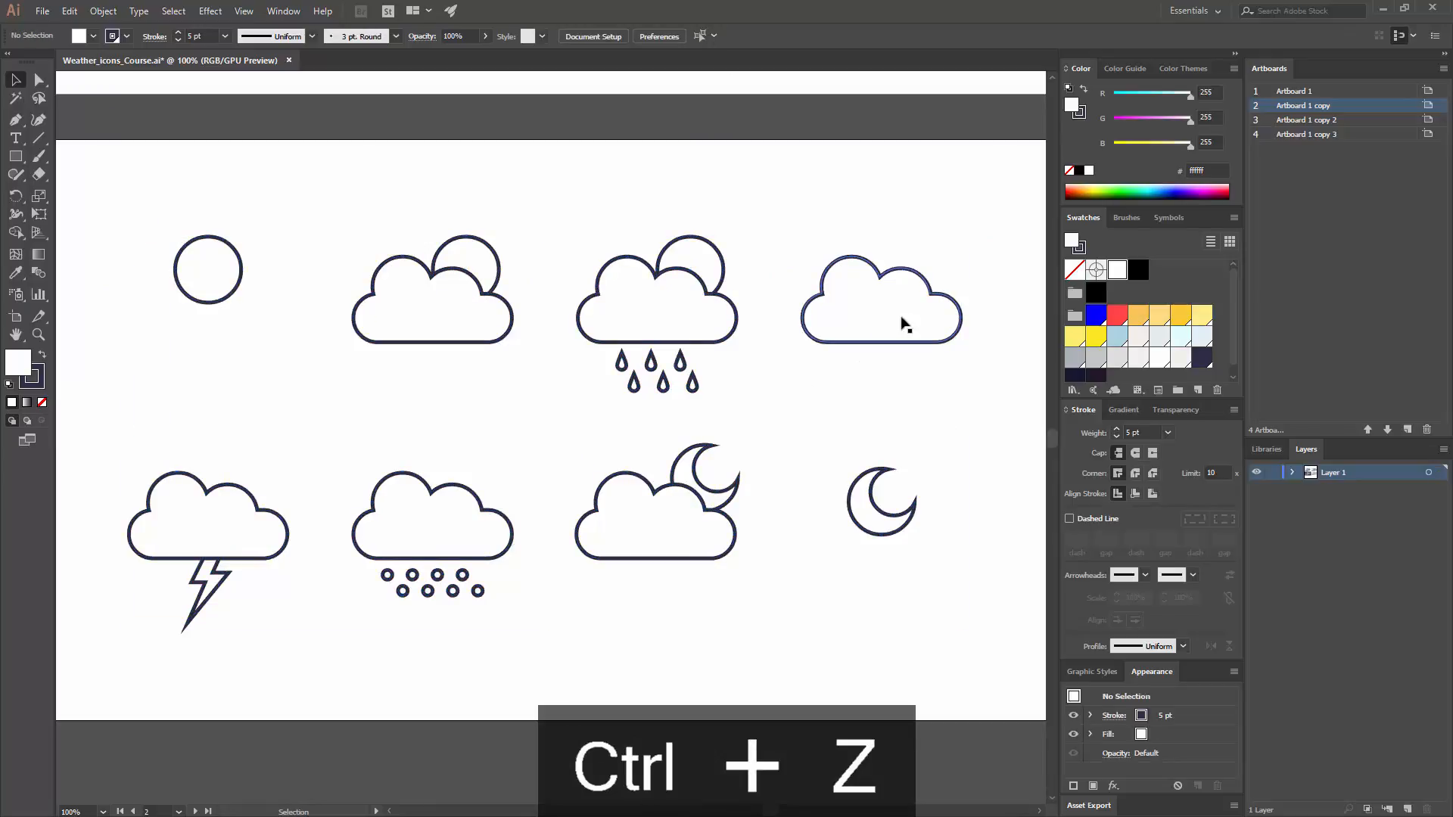
Draw a rectangle of about 1200 × 644 px around all the icons and send it to the back
left_click(25, 159)
mouse_move(82, 162)
left_mouse_down()
mouse_move(837, 691)
mouse_move(990, 650)
left_mouse_up()
key("ctrl+shift+bracketleft")
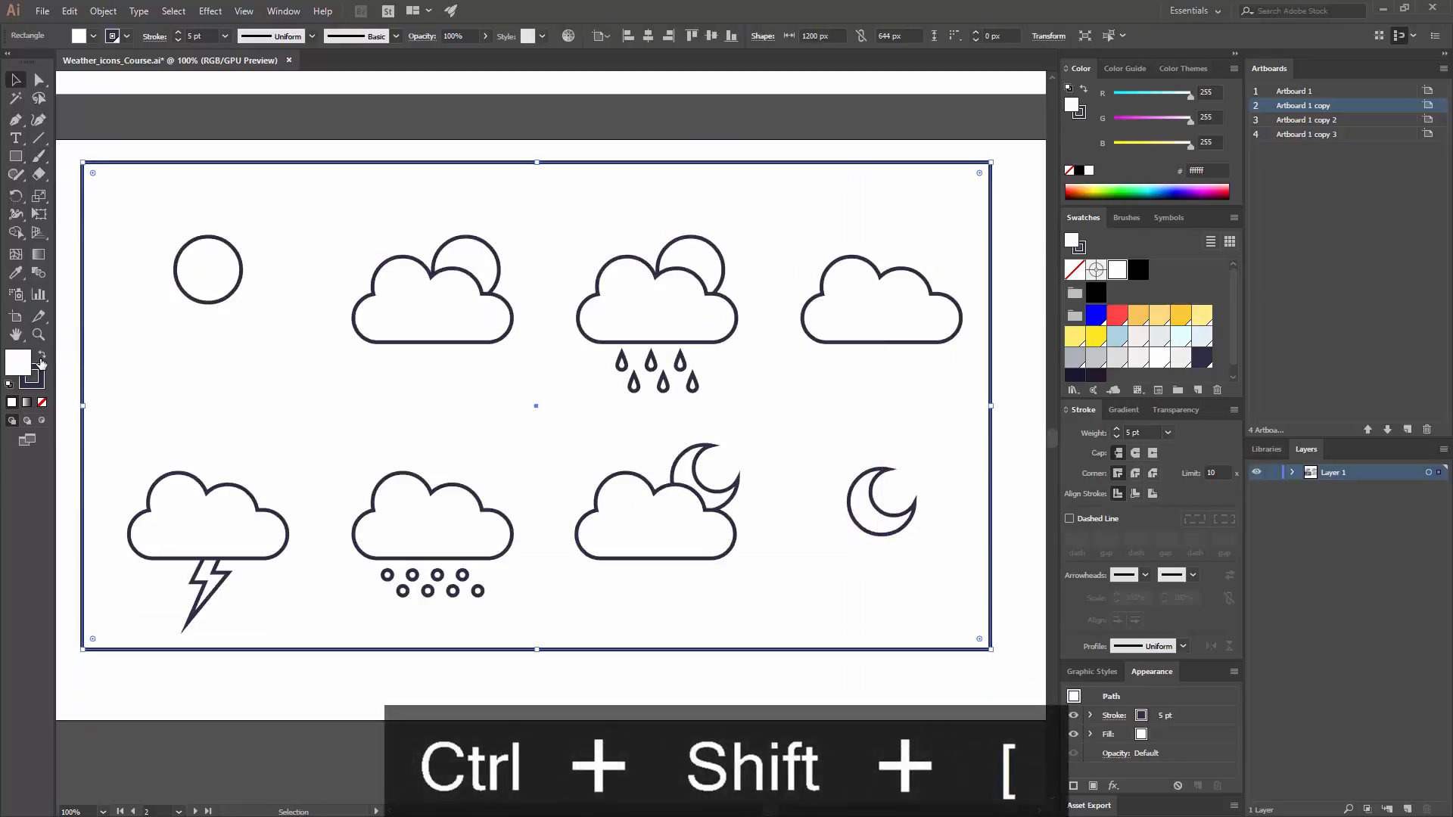
Remove the background rectangle's stroke, fill it with the red swatch R=255 G=71 B=71, and deselect it
left_click(42, 355)
left_click(42, 402)
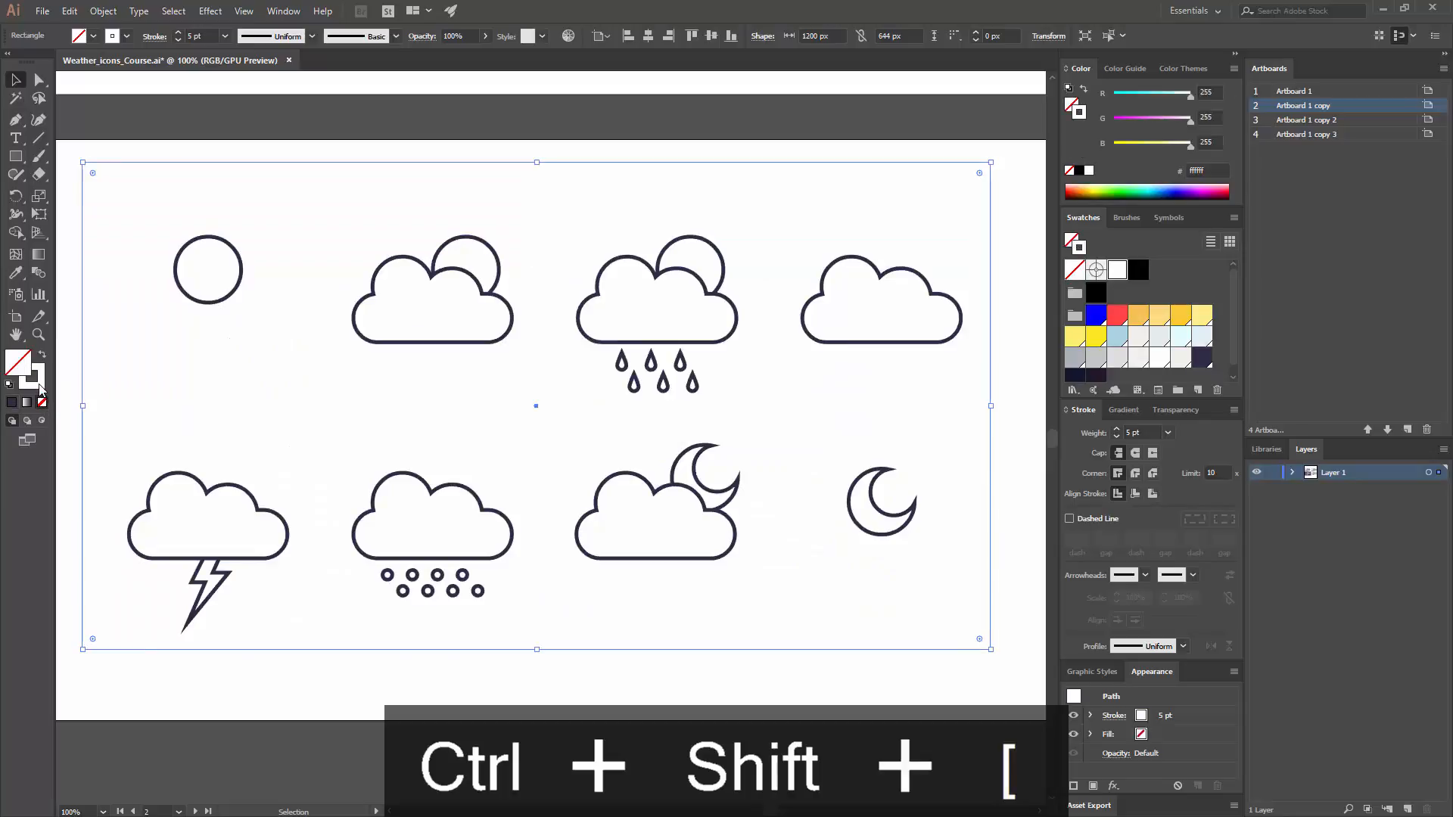
left_click(38, 383)
left_click(41, 356)
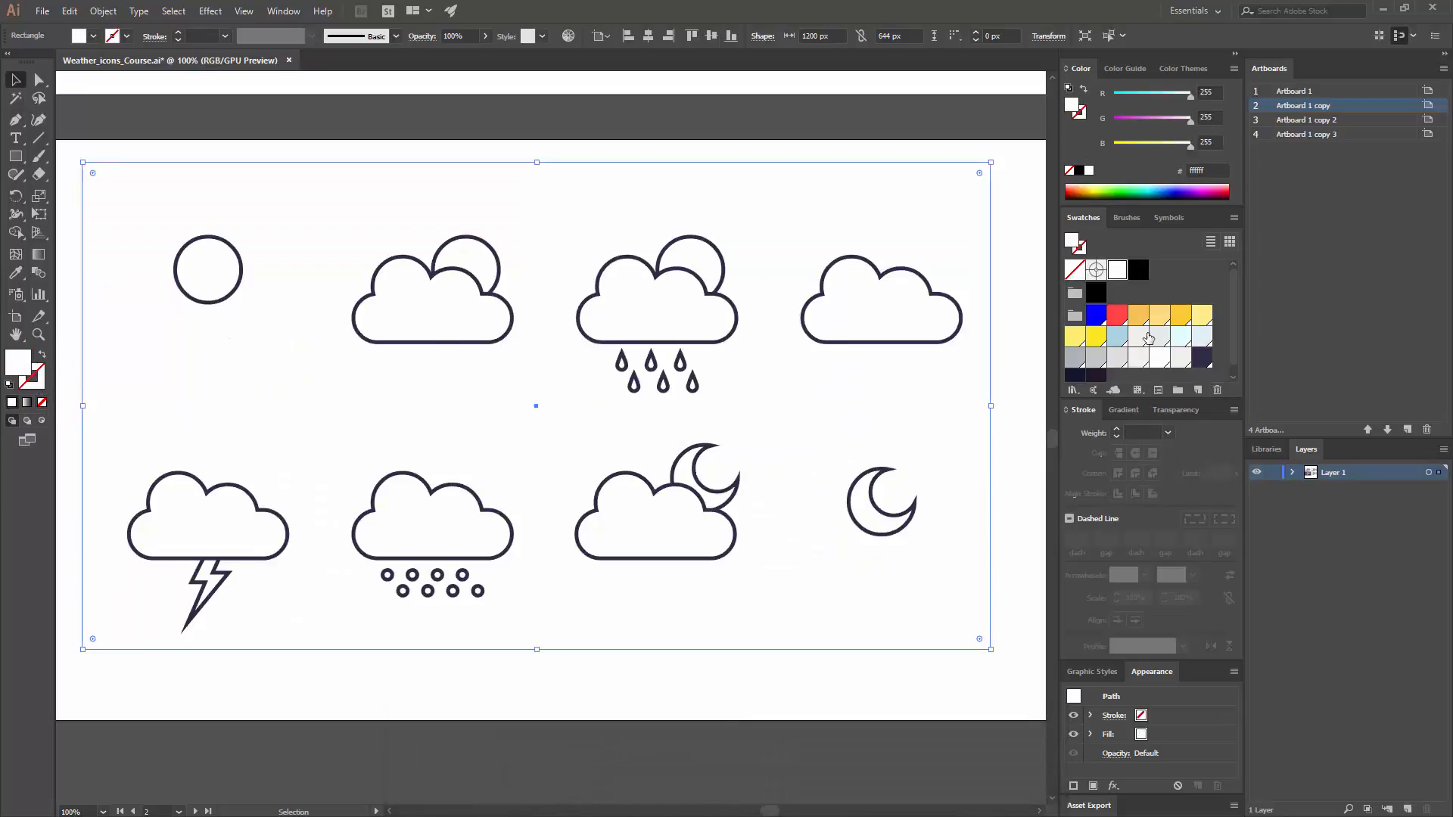
left_click(1117, 314)
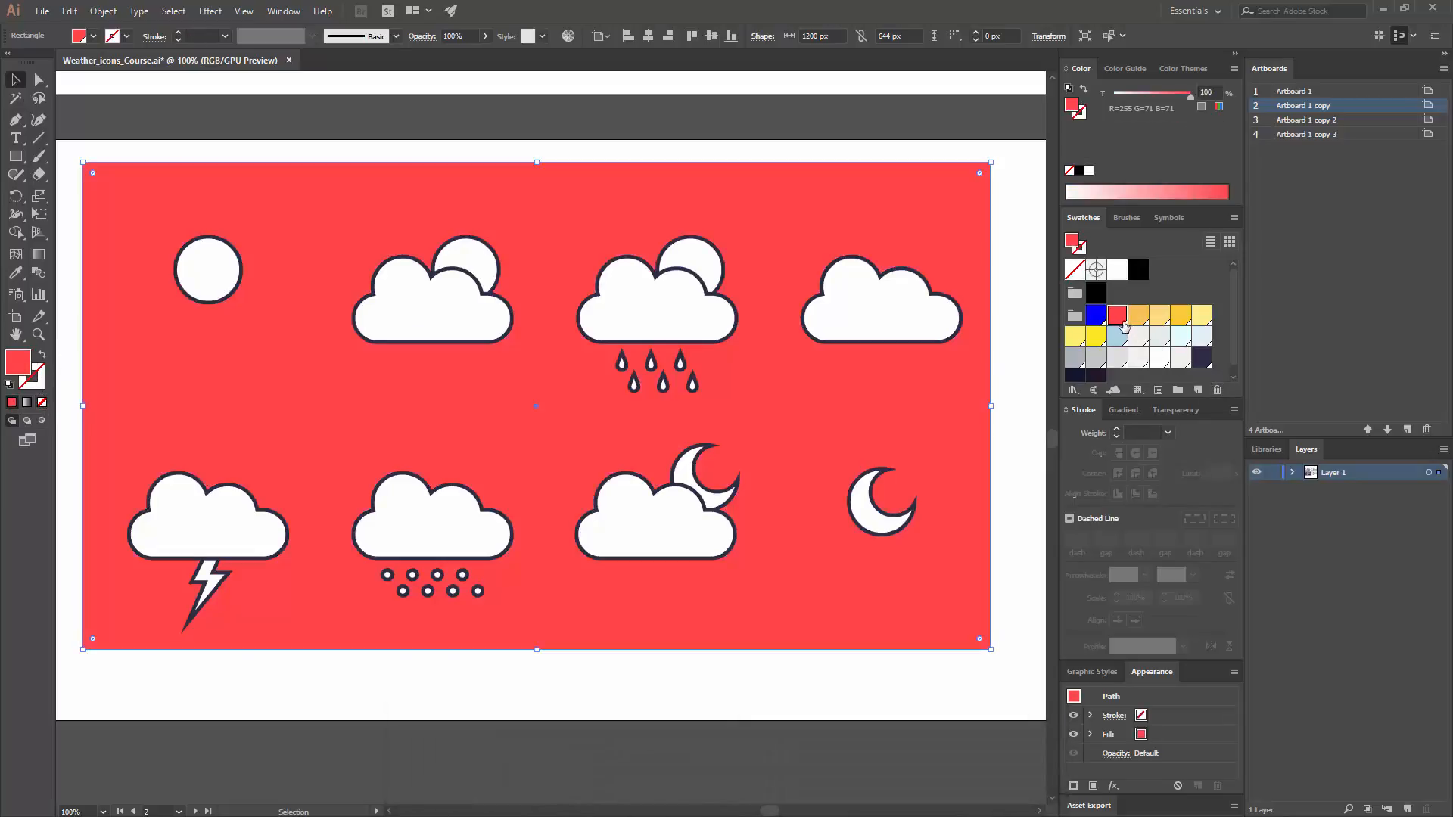
left_click(1023, 354)
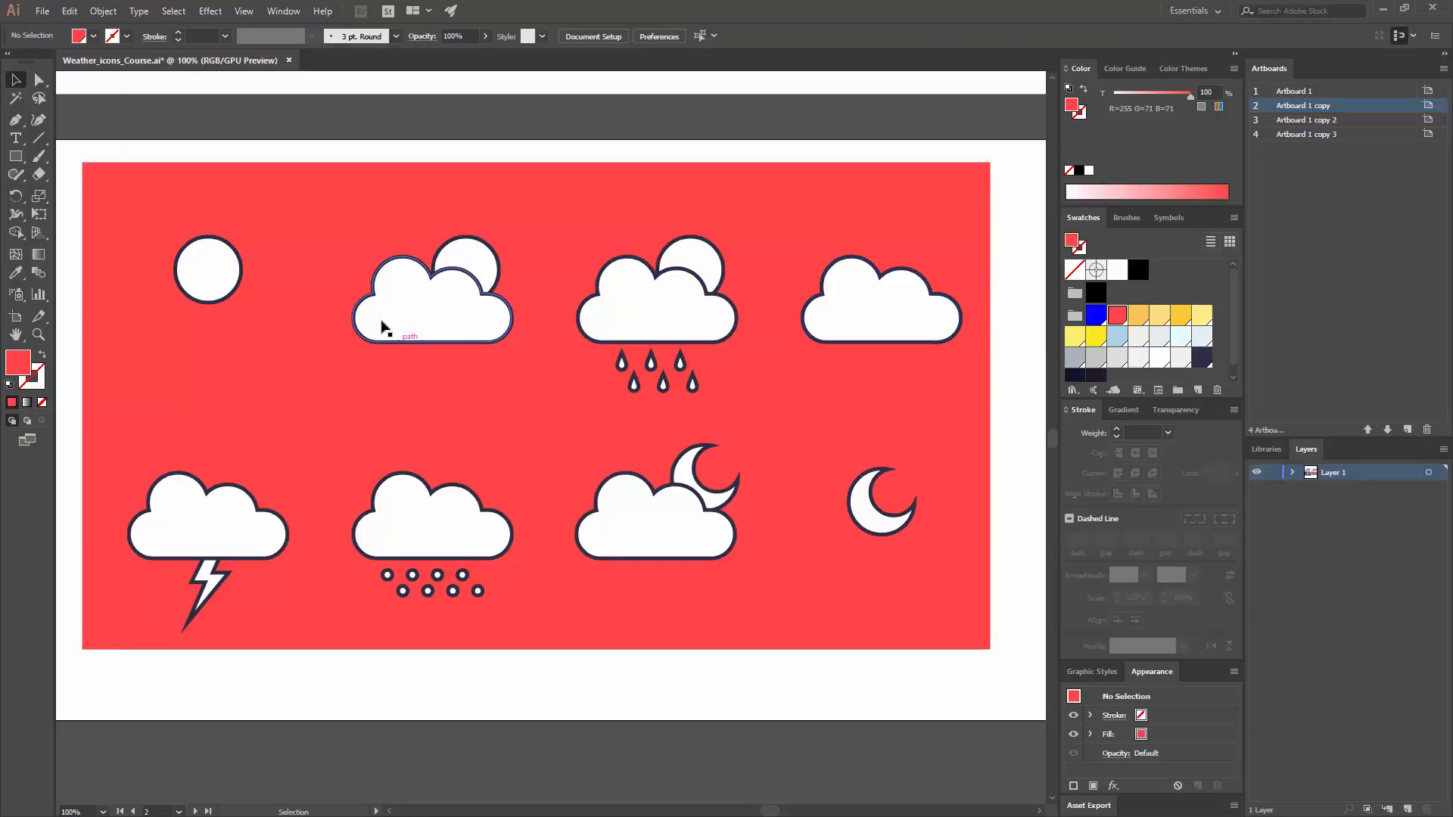
Set the fill of the whole icon group to none and delete the red background rectangle
left_click(472, 314)
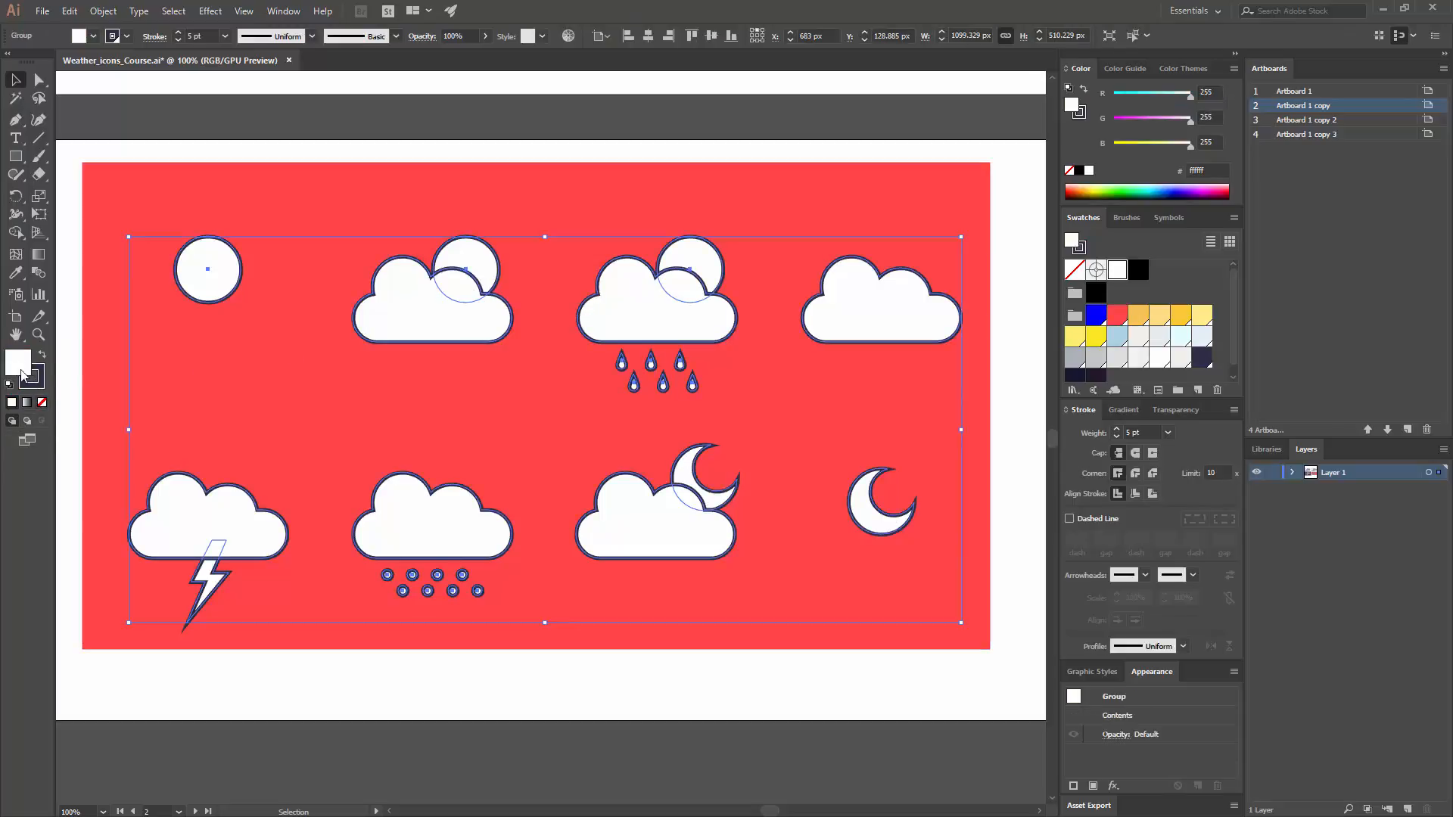
left_click(44, 401)
left_click(565, 684)
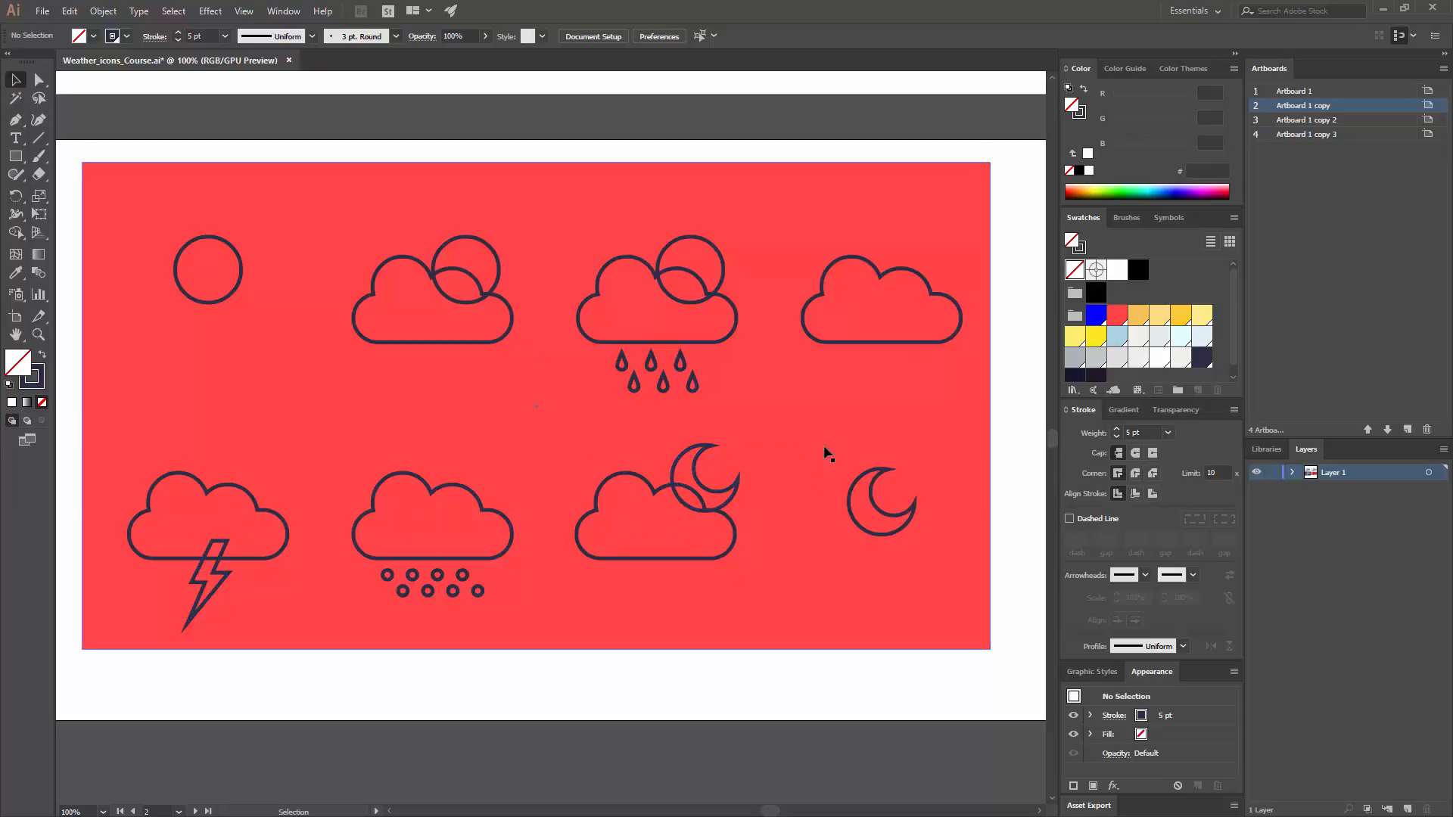
left_click(875, 412)
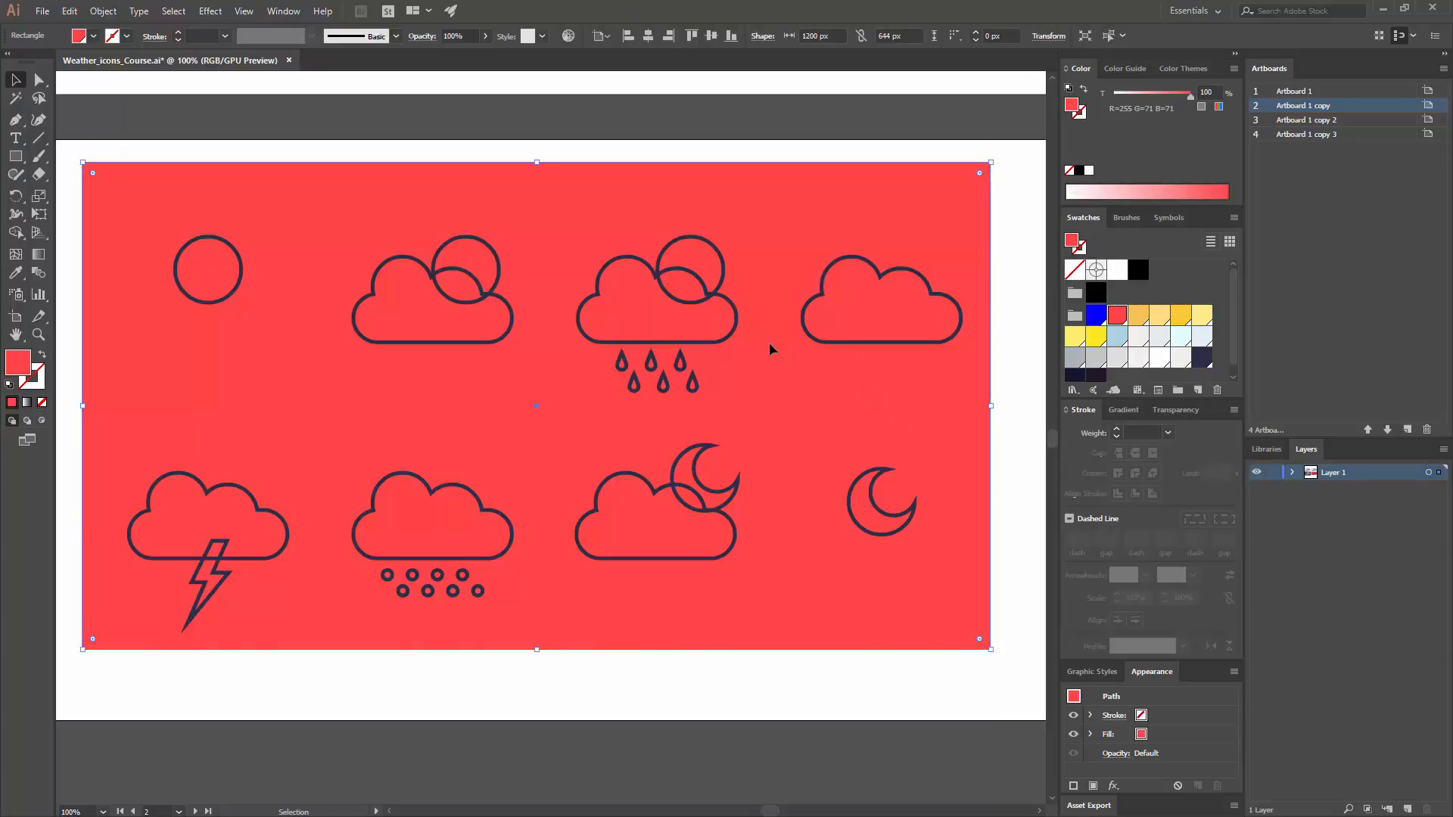
key("Delete")
Isolate the main icon group and the nested group of the sun-and-cloud icon without rain for editing
key("ctrl+equal")
key("ctrl+equal")
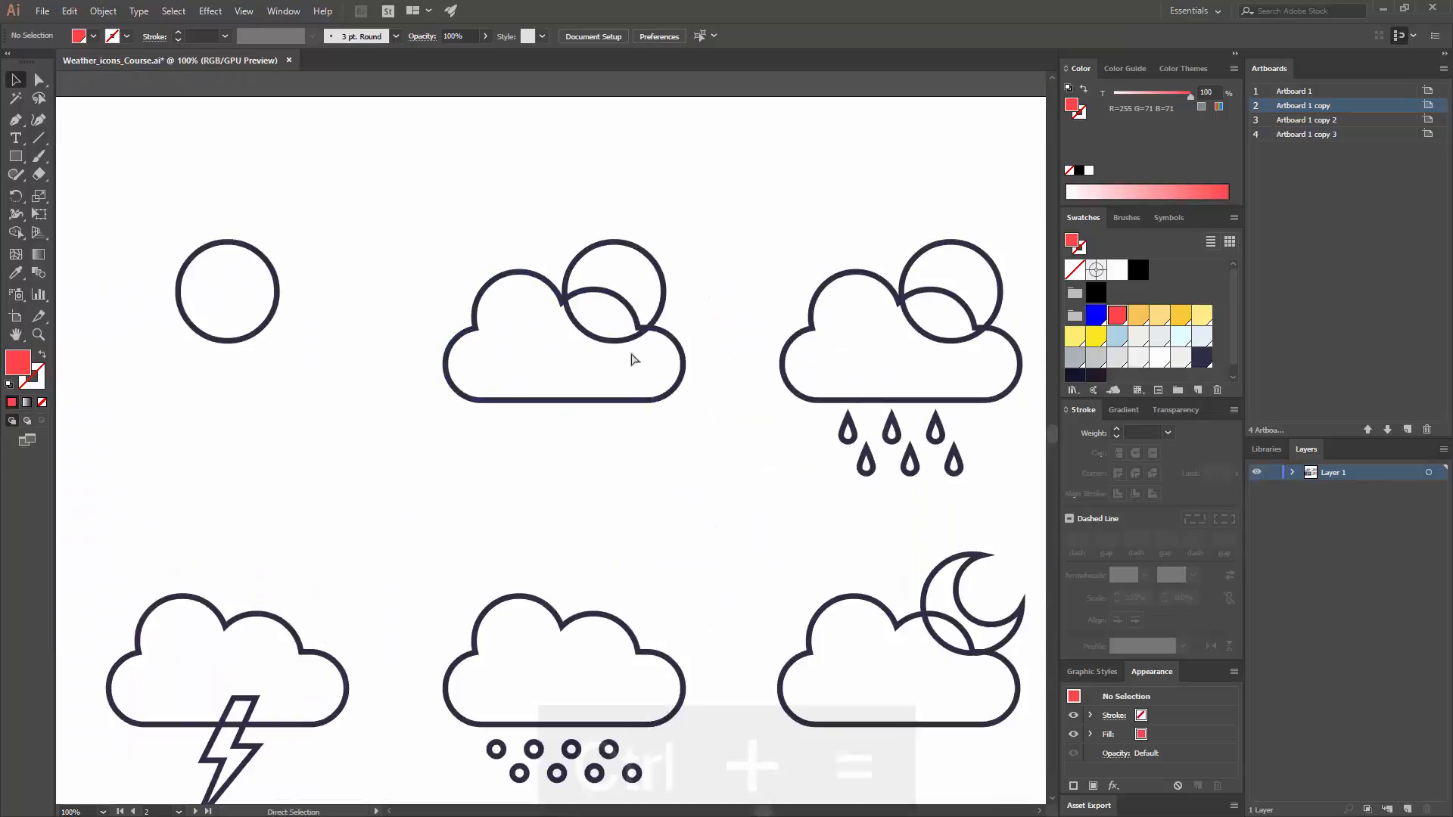
key("ctrl+equal")
key("ctrl+equal")
left_click_drag(787, 220, 649, 428)
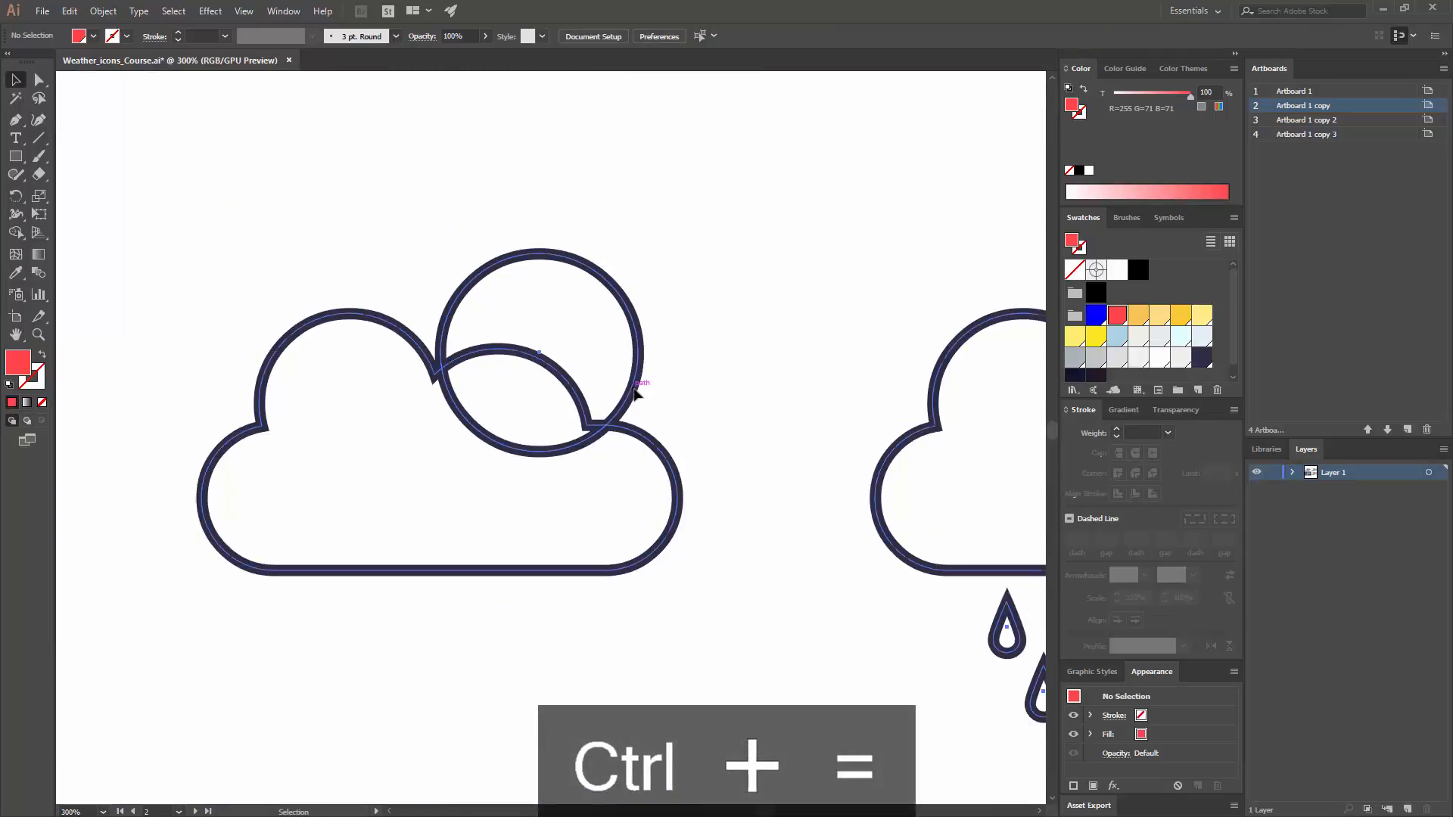
double_click(636, 391)
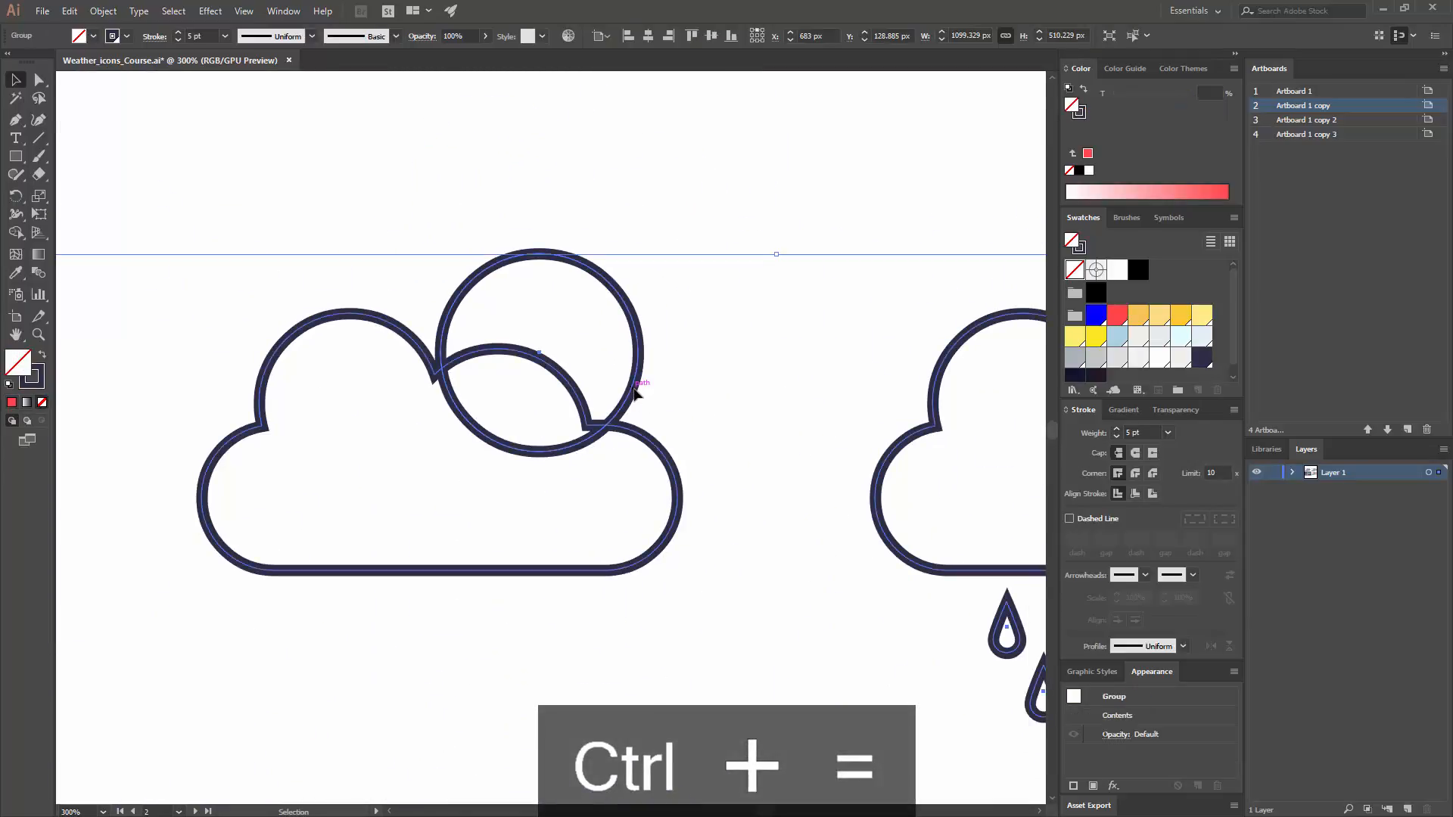
left_click(632, 298)
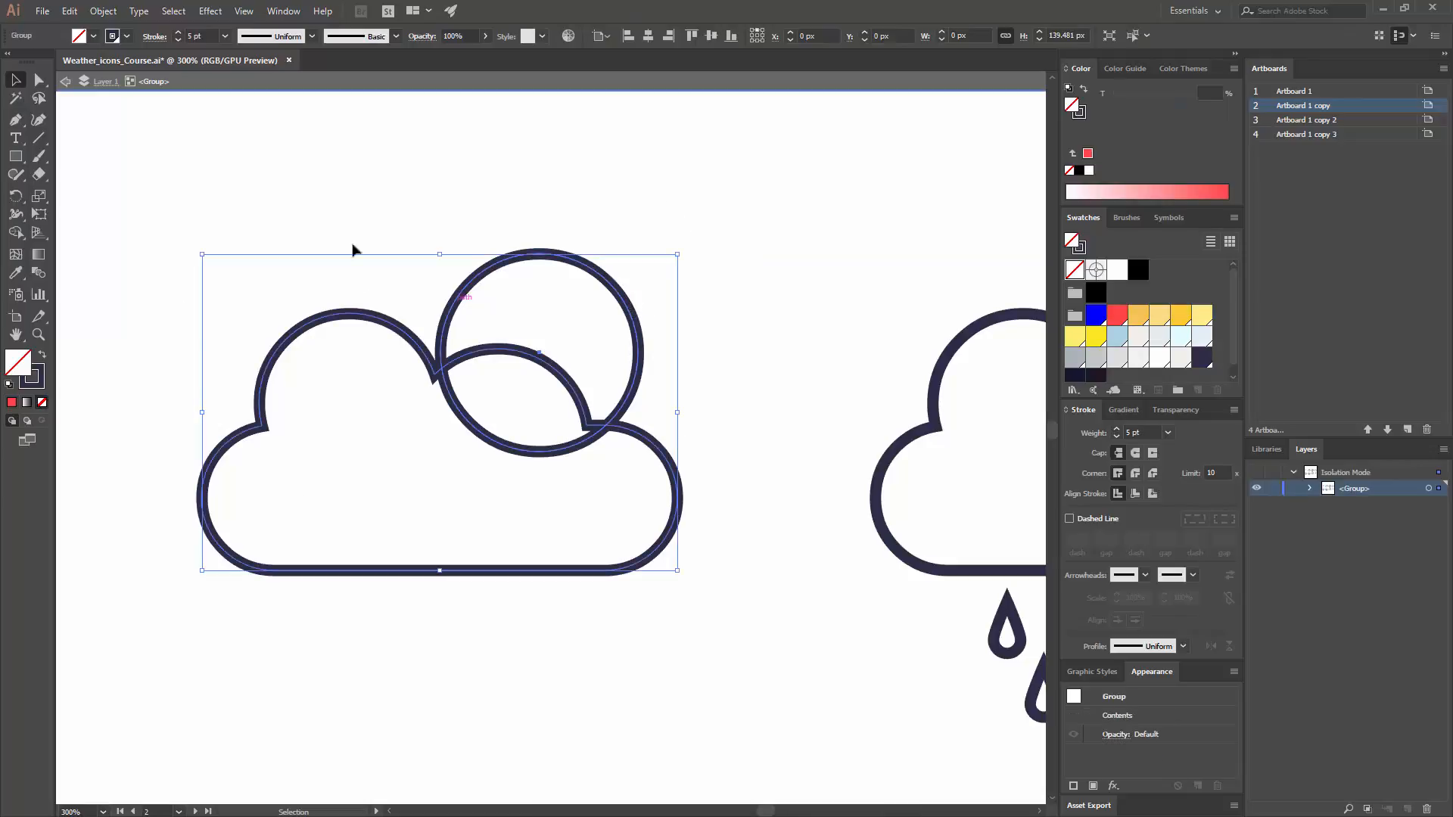
double_click(625, 301)
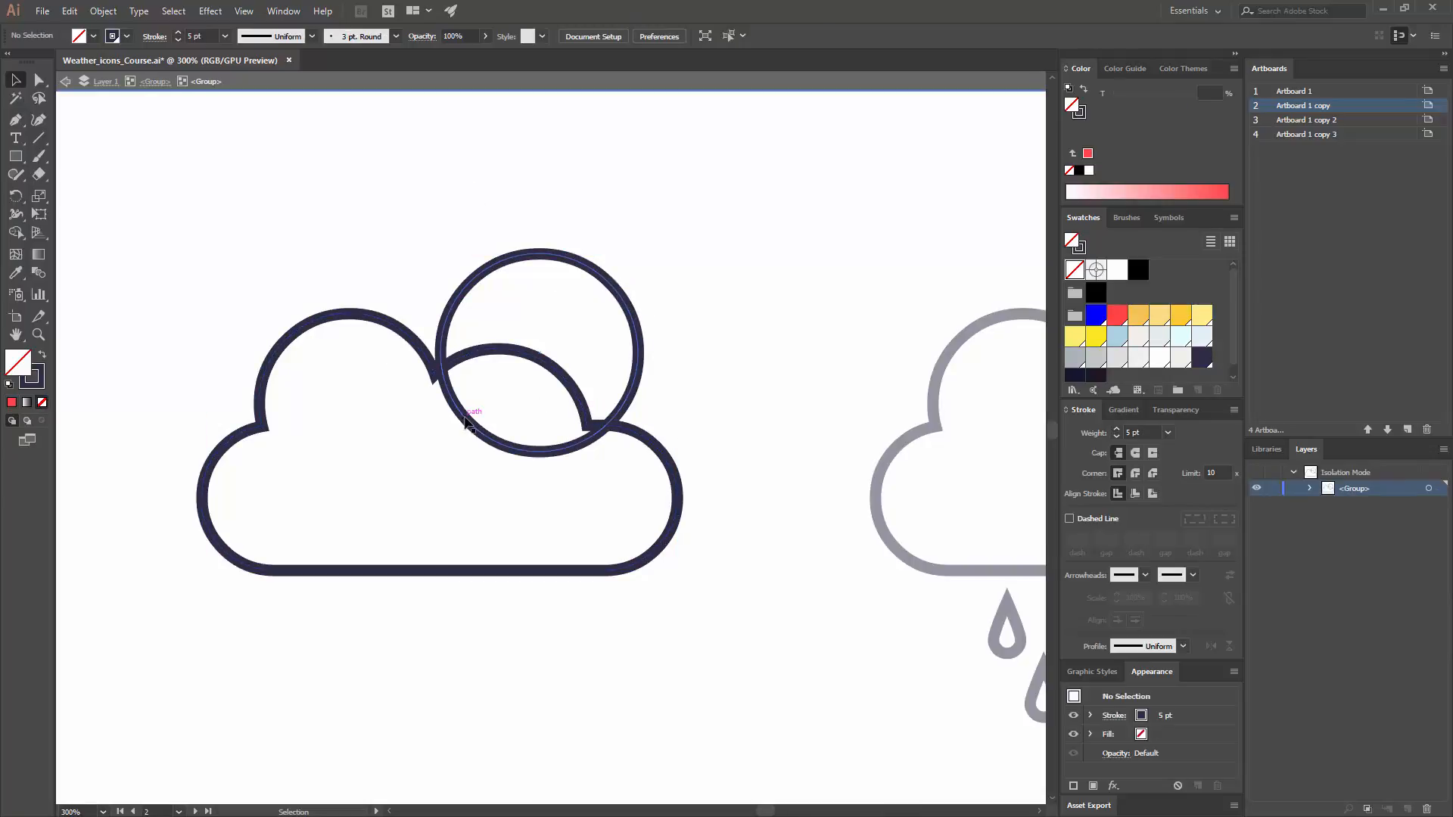
Cut the sun circle with the Scissors tool at its two intersections with the cloud outline
left_click_drag(465, 420, 697, 270)
key("ctrl+z")
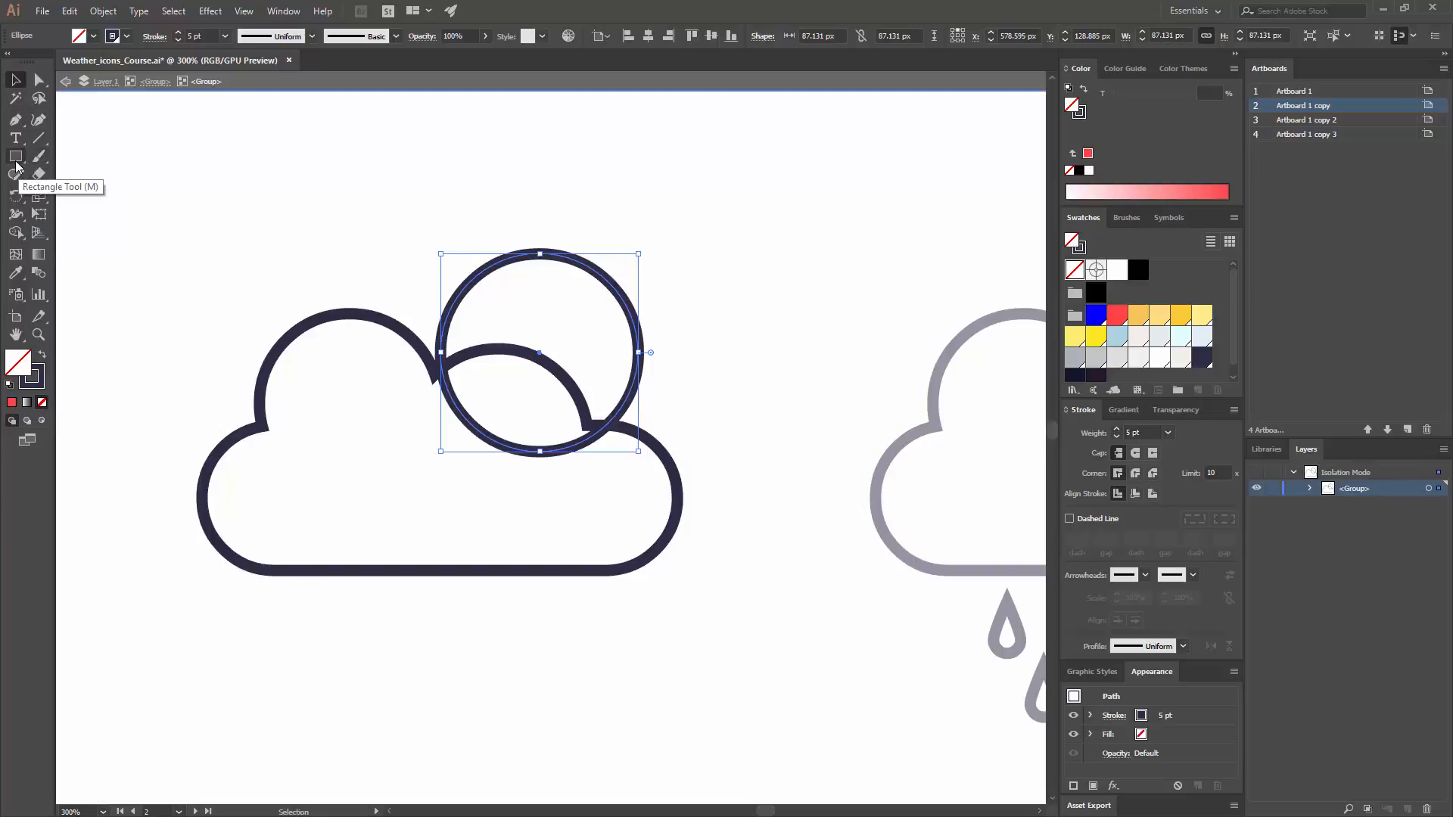
left_click(37, 175)
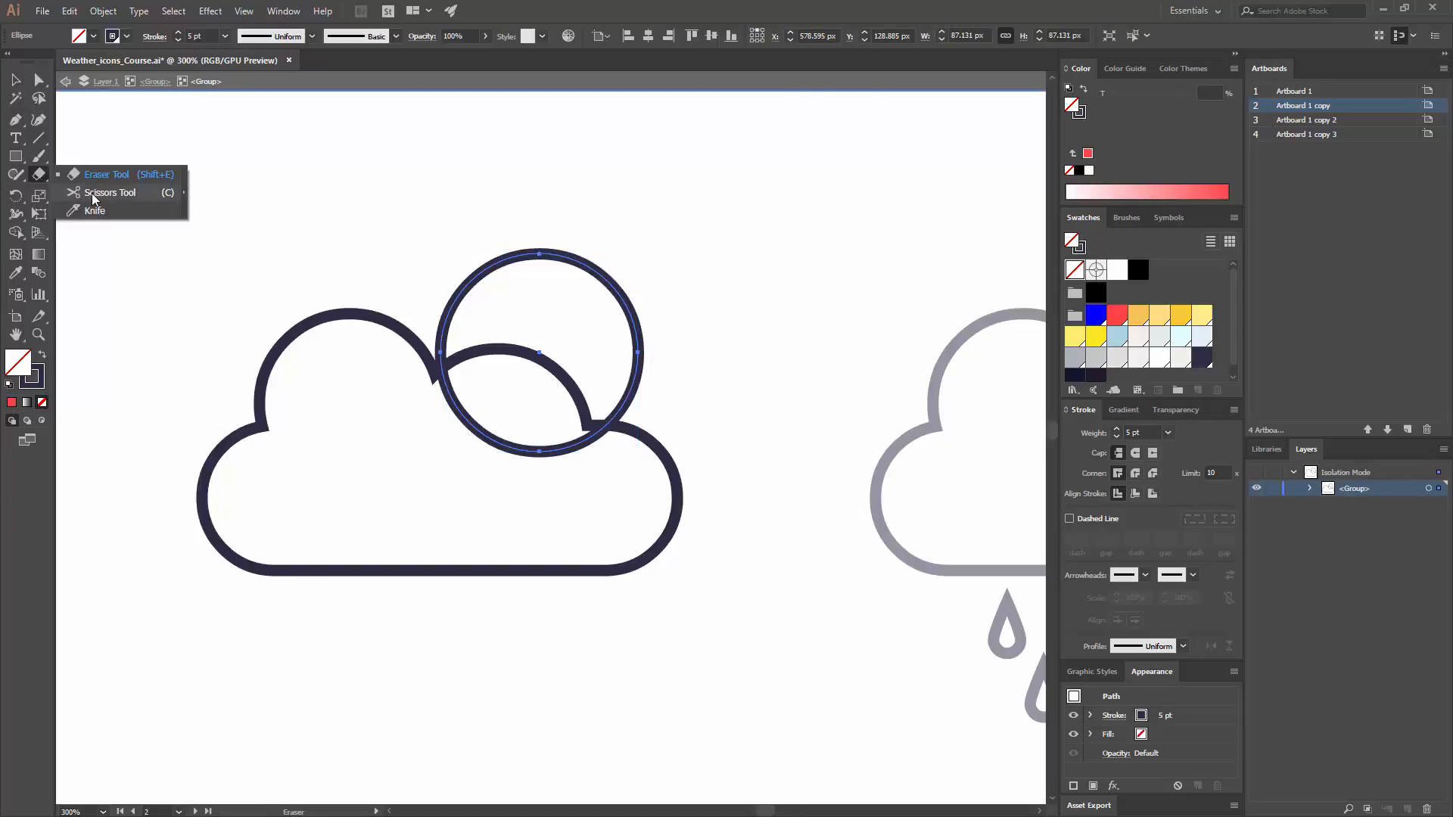
left_click(135, 194)
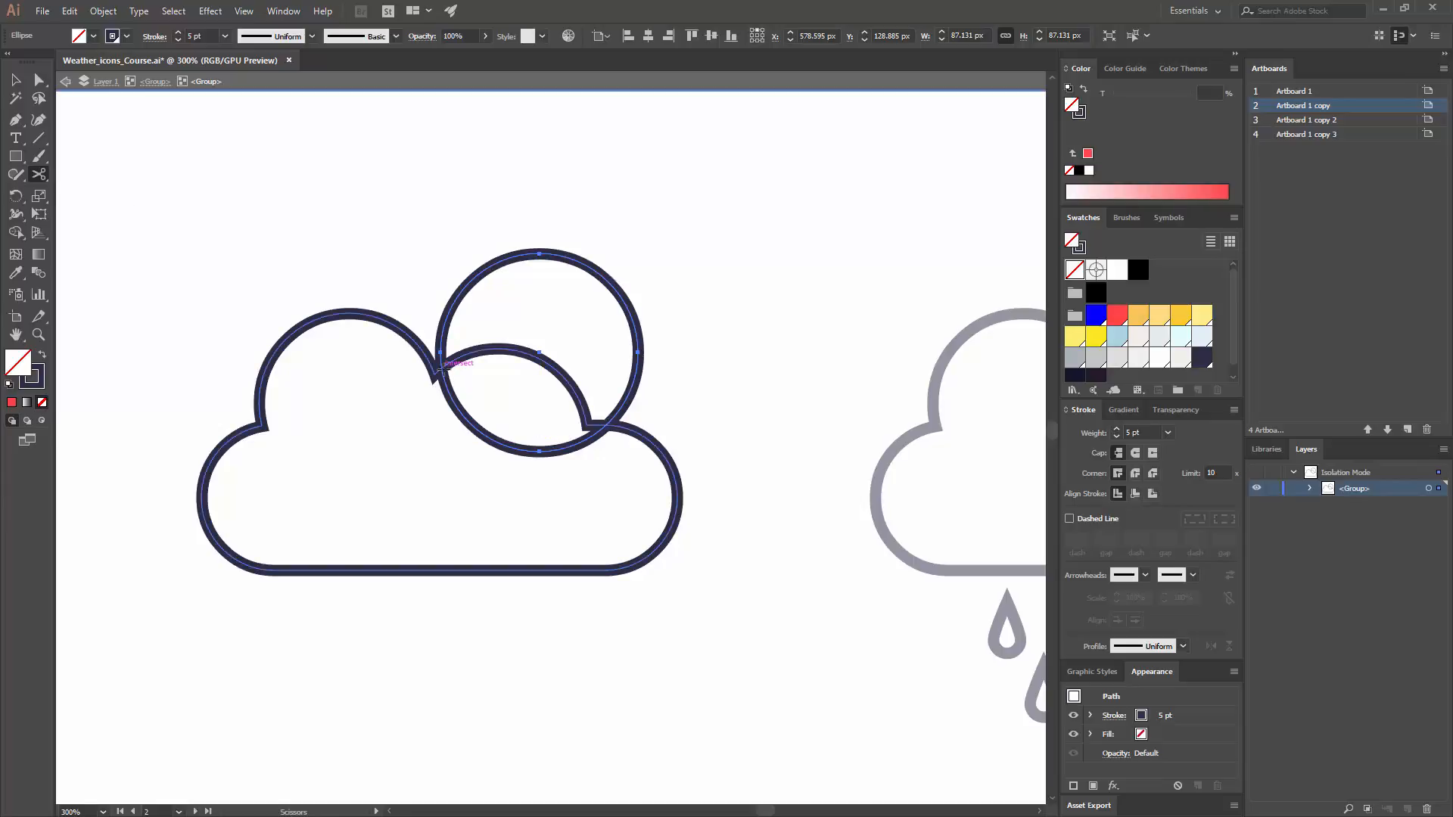
left_click(443, 365)
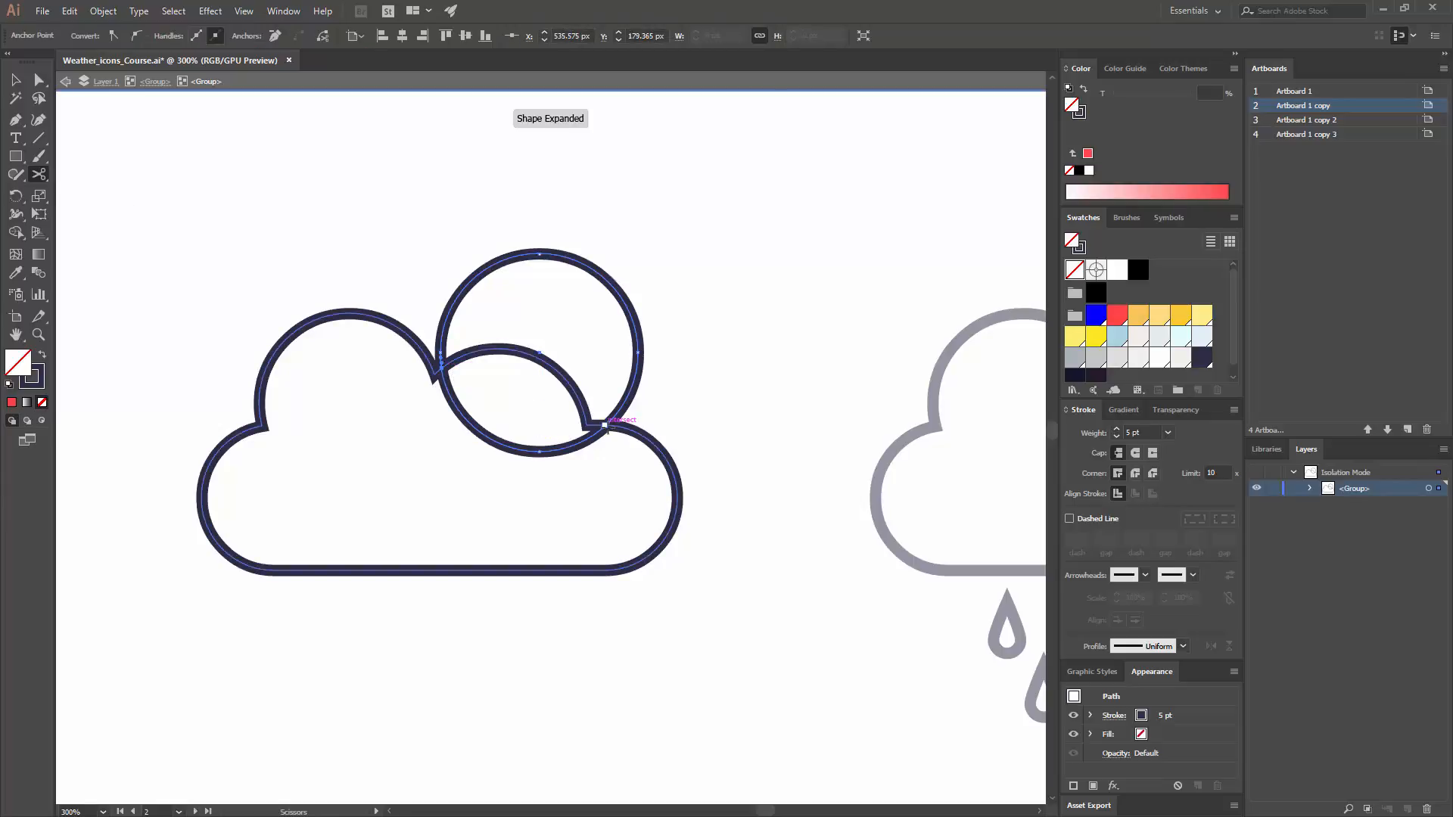
left_click(607, 425)
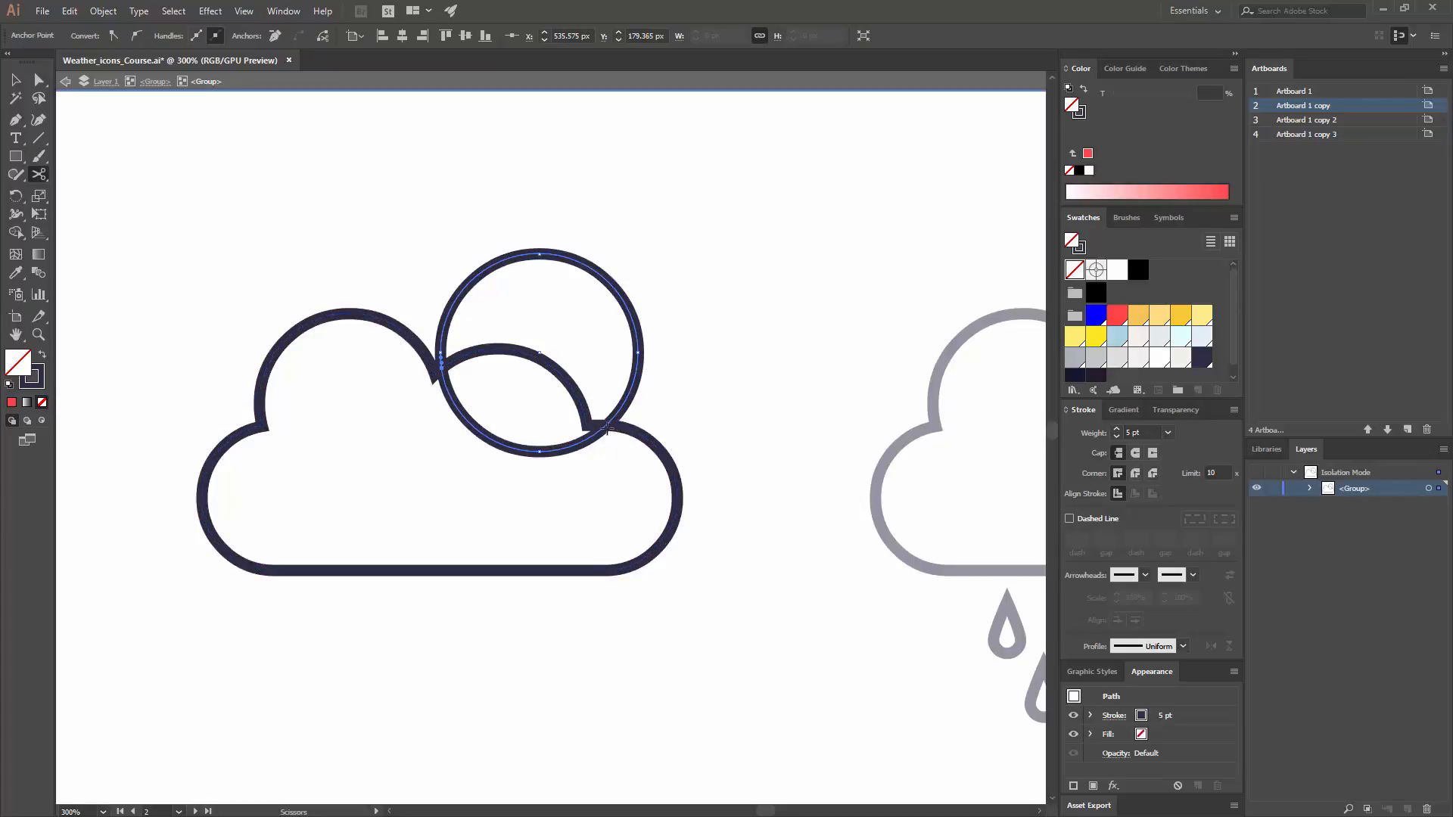
left_click(605, 426)
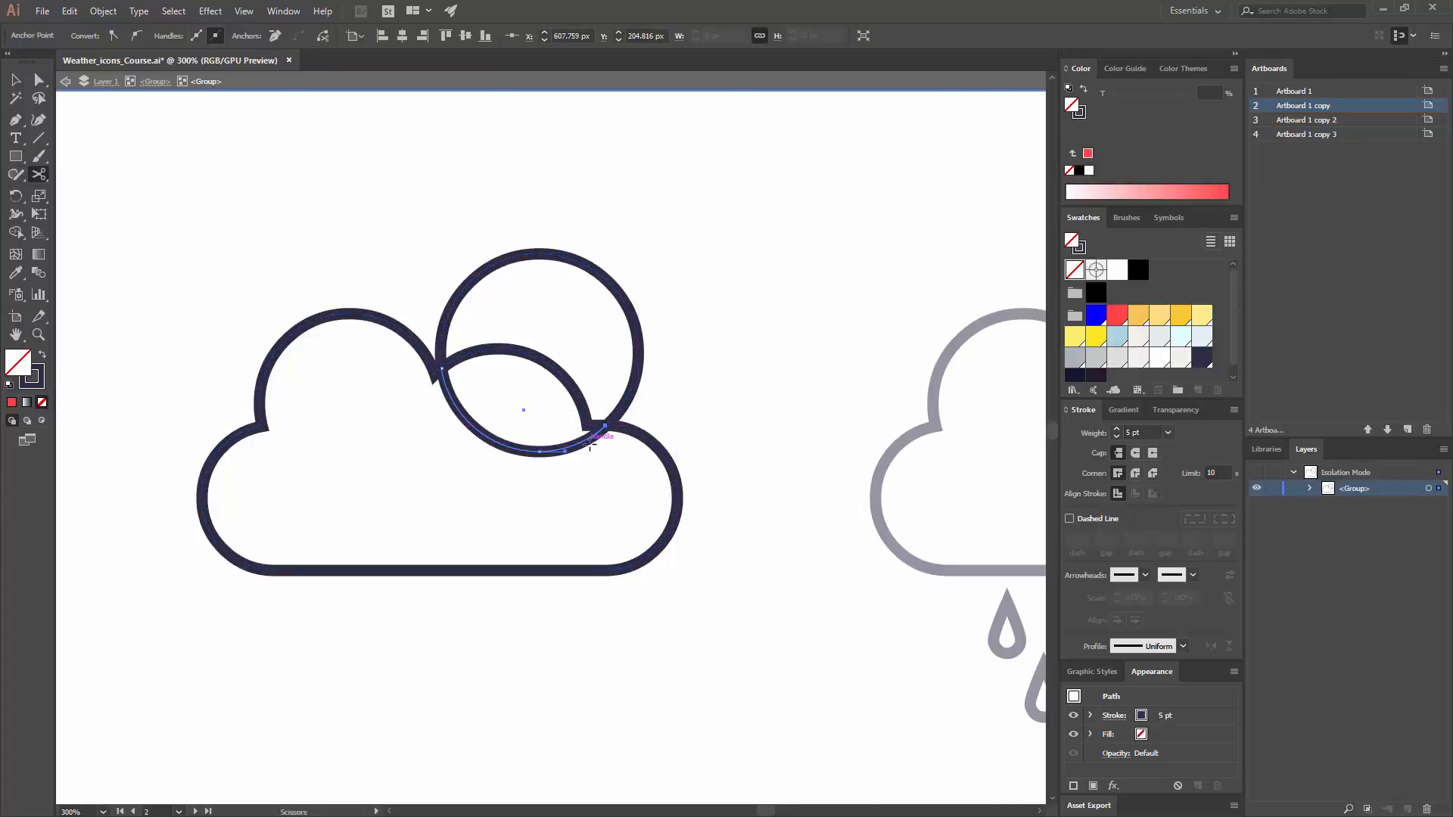
Delete the cut sun arc that lies inside the cloud and leave isolation mode
key("v")
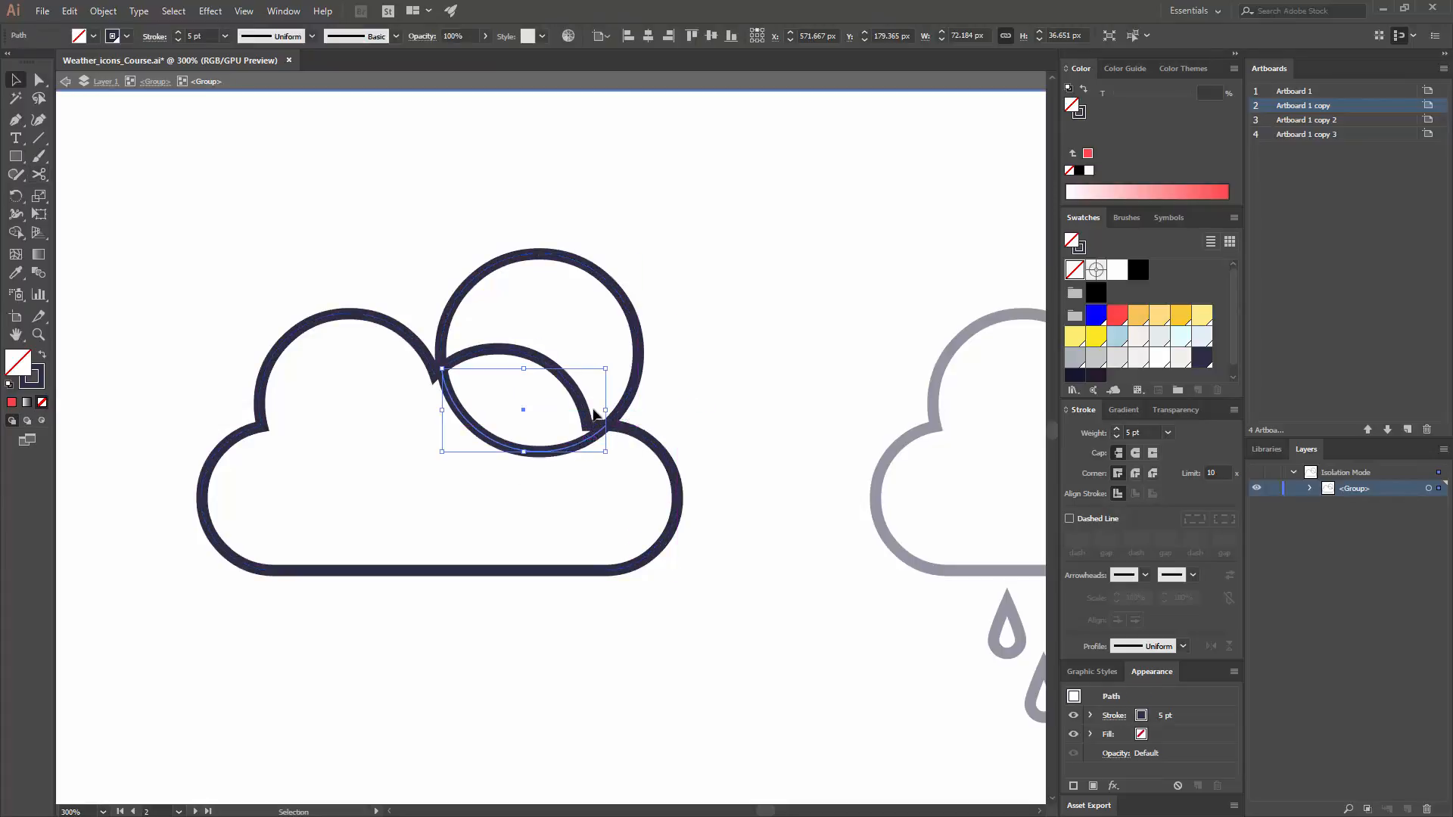
key("Delete")
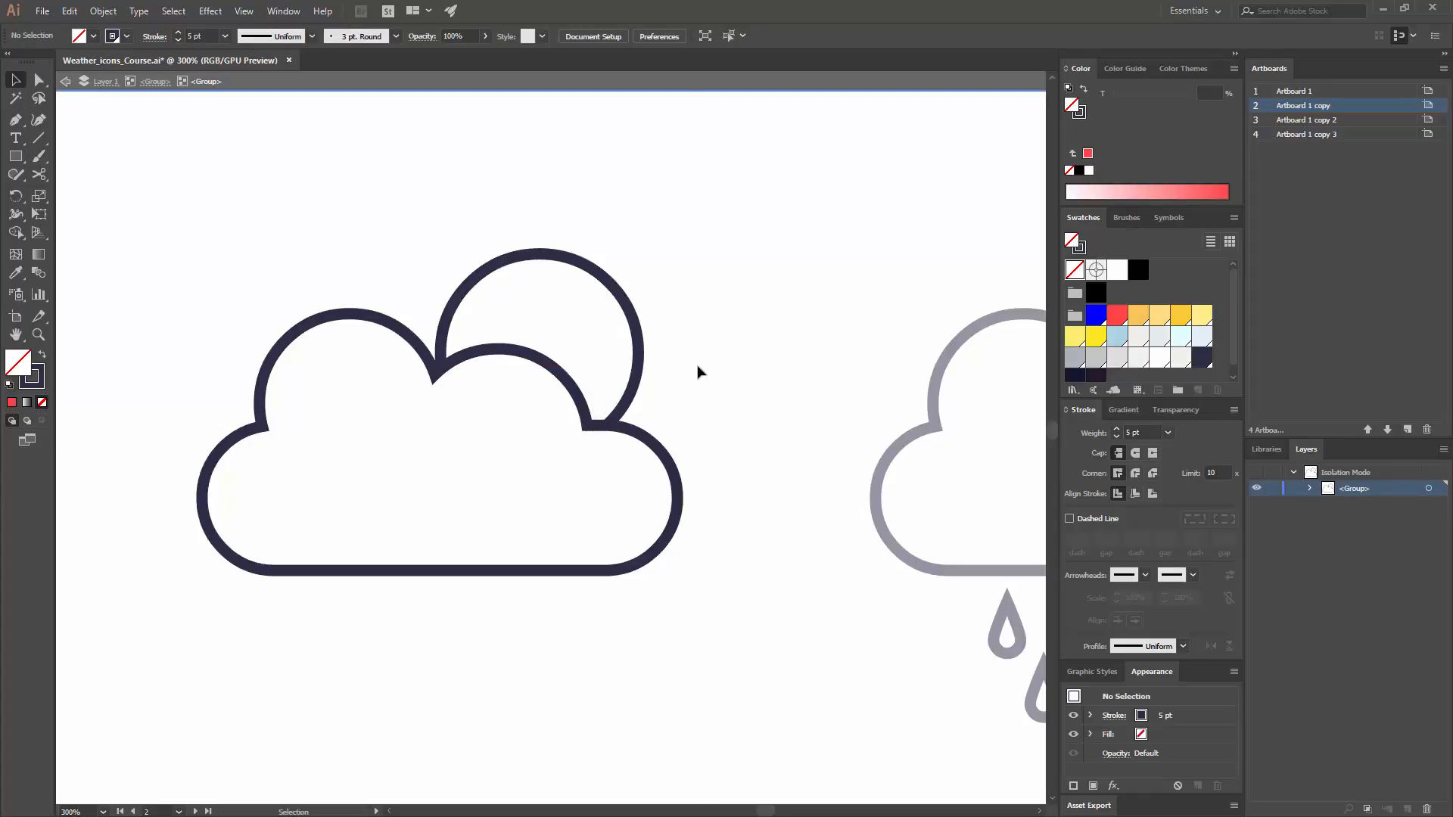
key("ctrl+minus")
key("ctrl+minus")
key("ctrl+minus")
key("Escape")
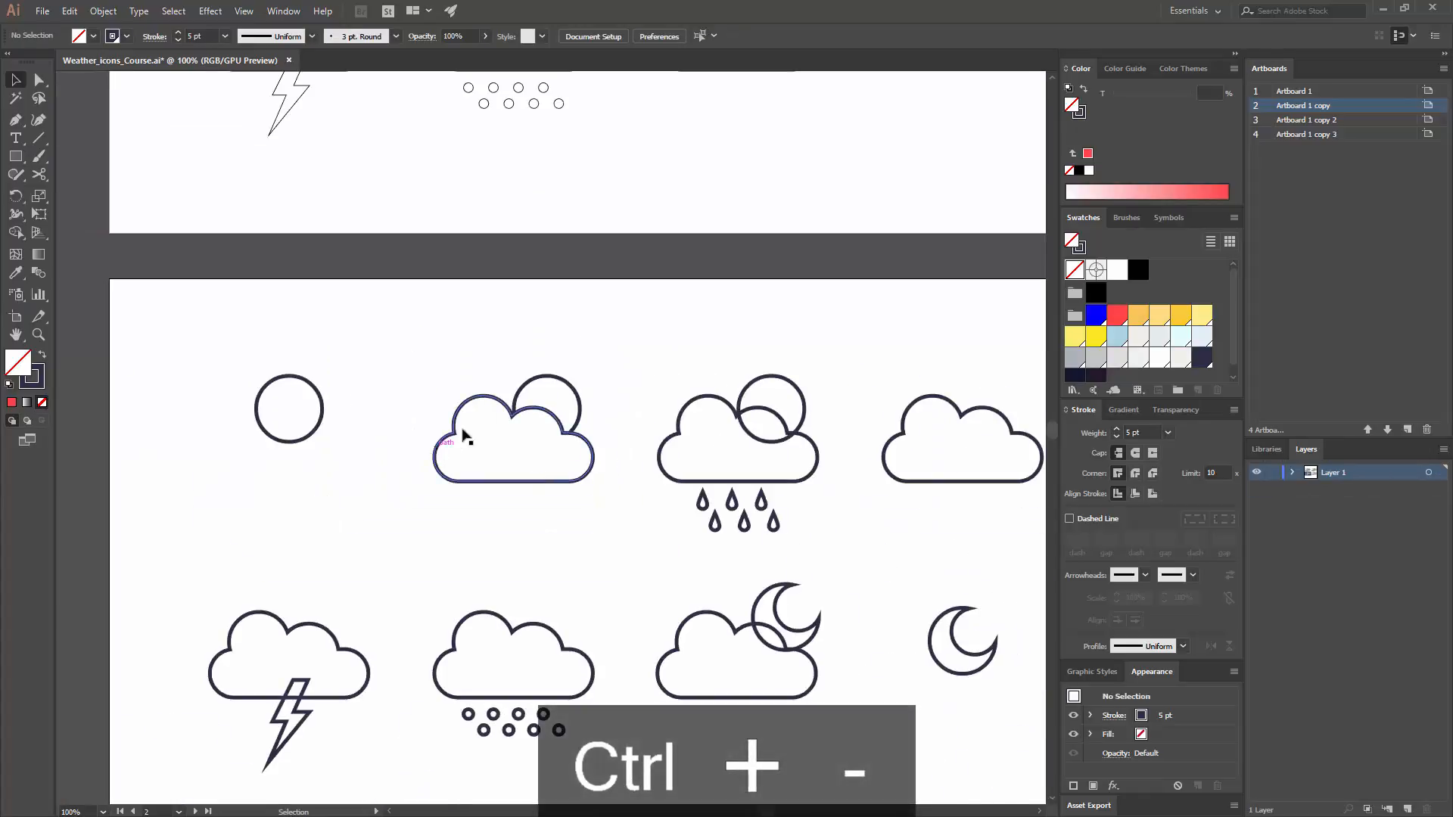
Draw a rectangle of about 678 × 356 px around the two sun-and-cloud icons in the upper row
left_click_drag(652, 406, 449, 293)
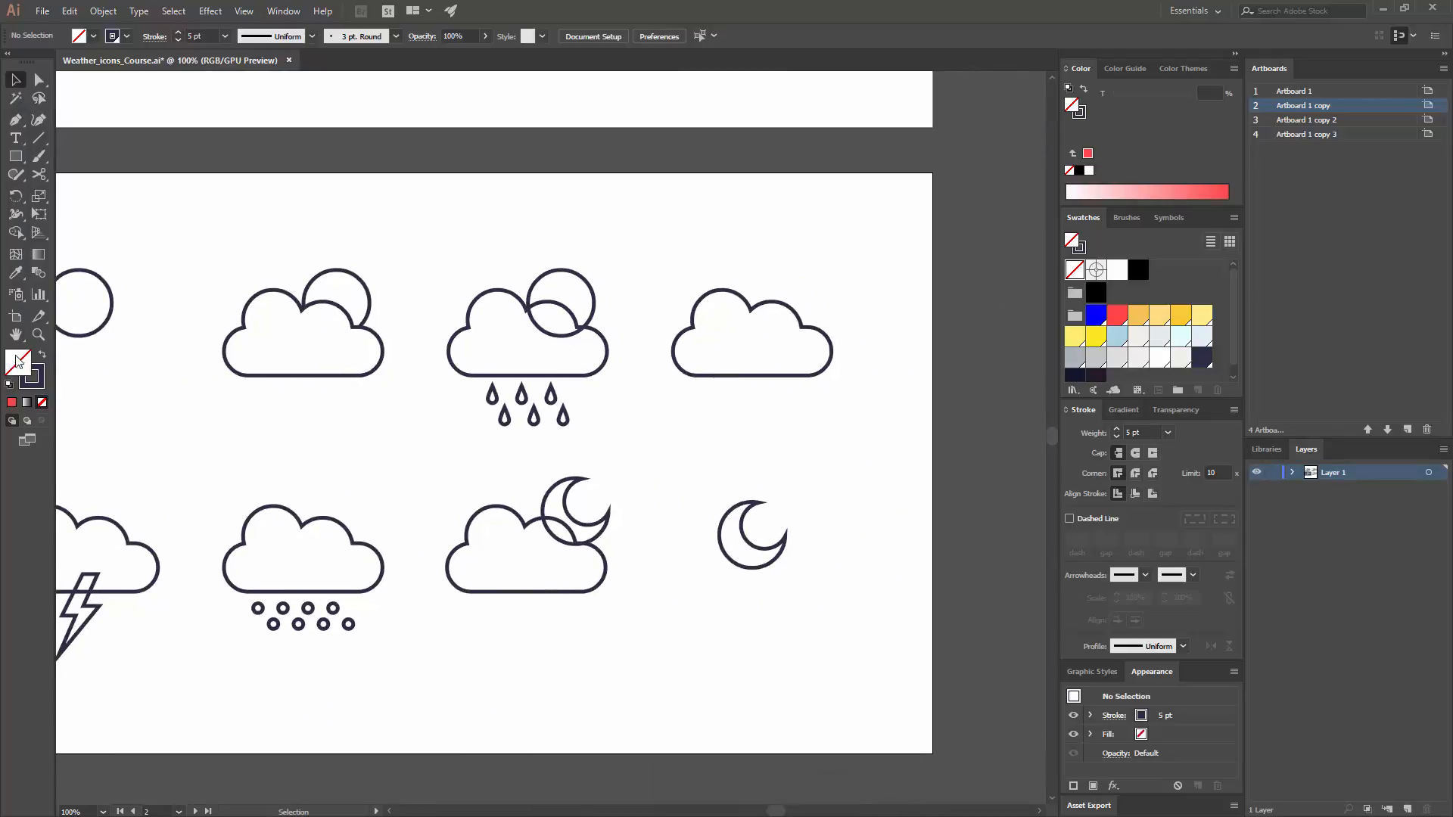
left_click_drag(305, 376, 412, 400)
key("m")
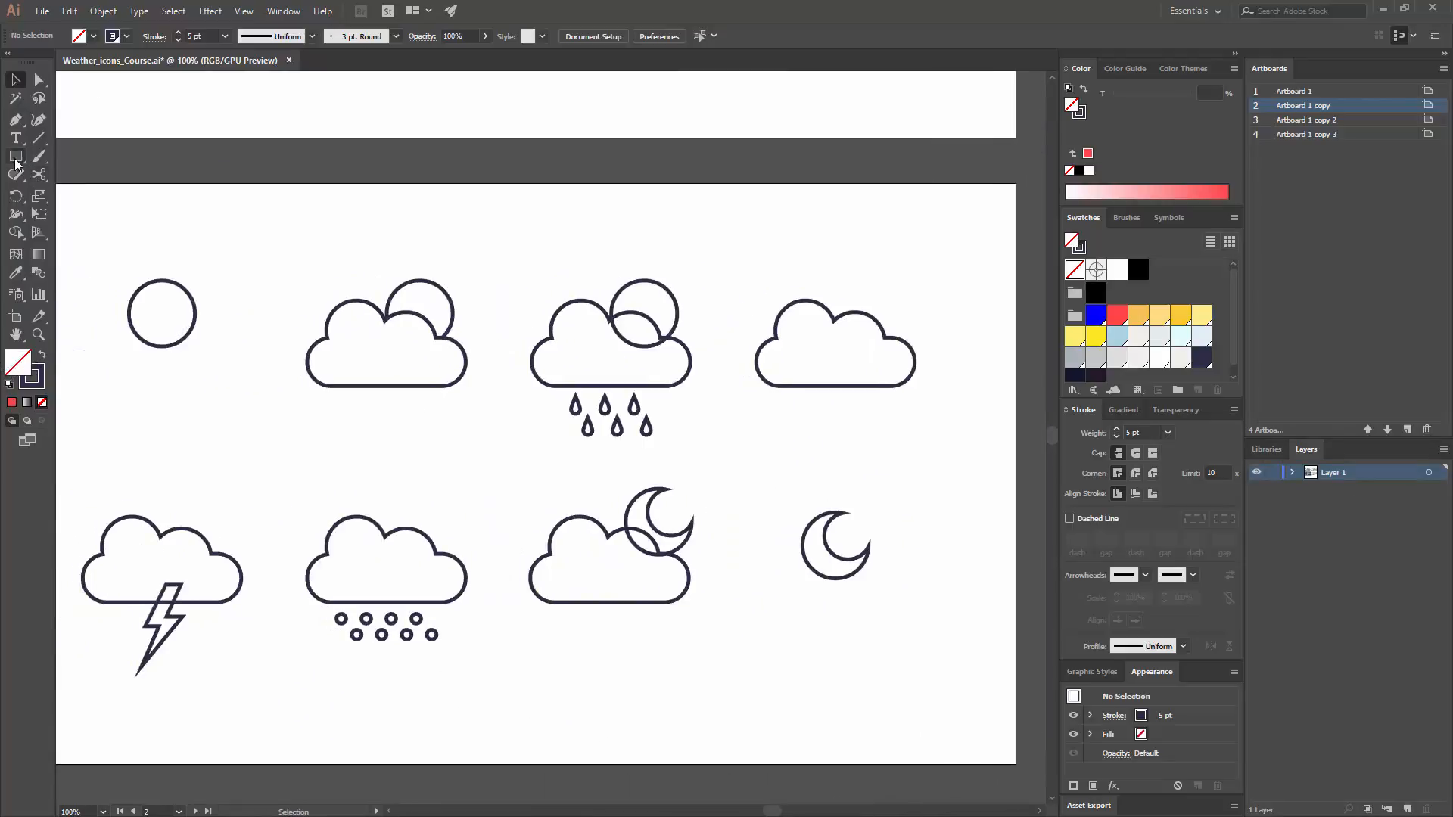
left_click_drag(200, 237, 717, 507)
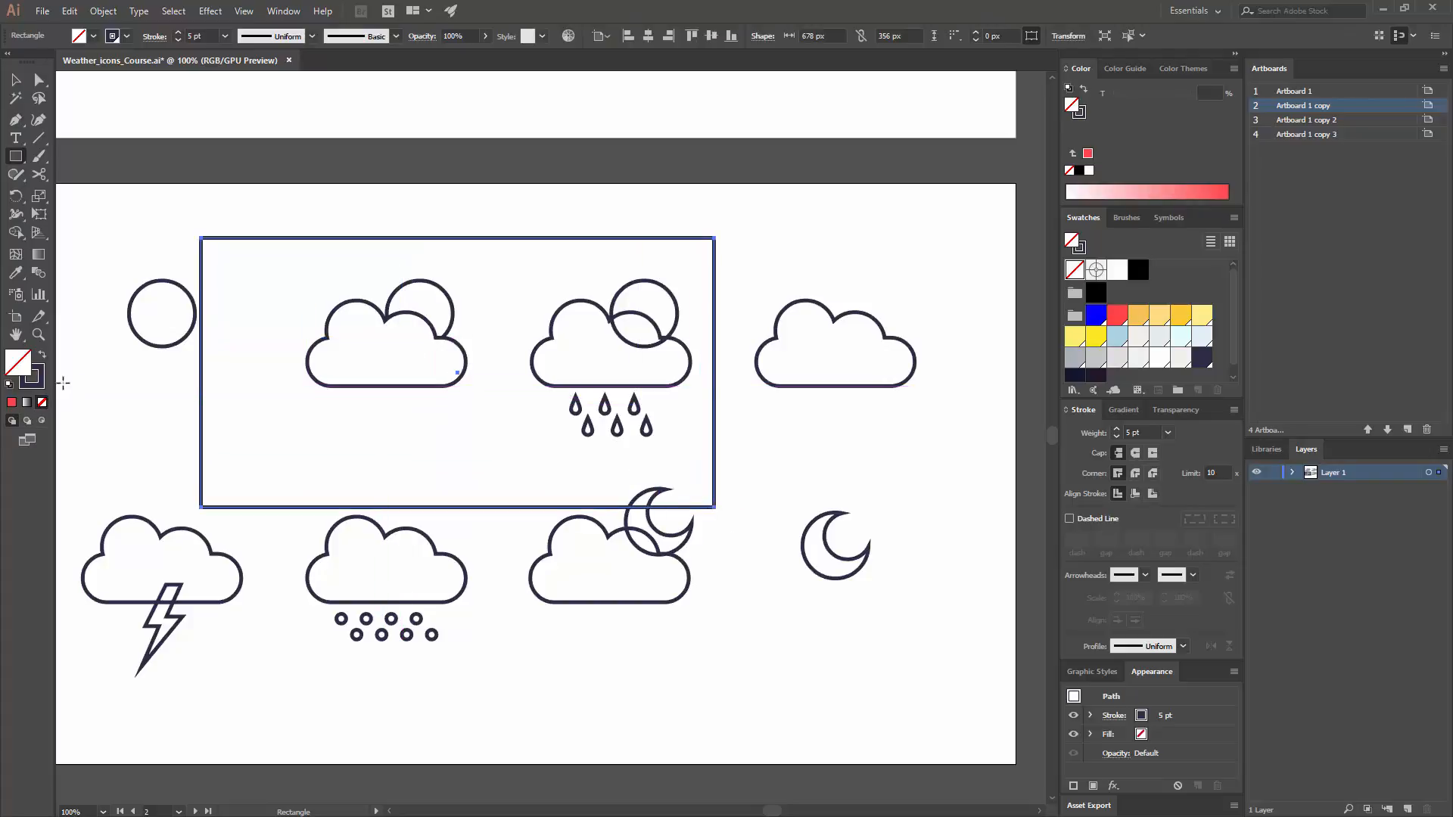
Fill the new rectangle with the last used red, send it to the back, and deselect it
left_click(11, 402)
key("v")
key("ctrl+shift+bracketleft")
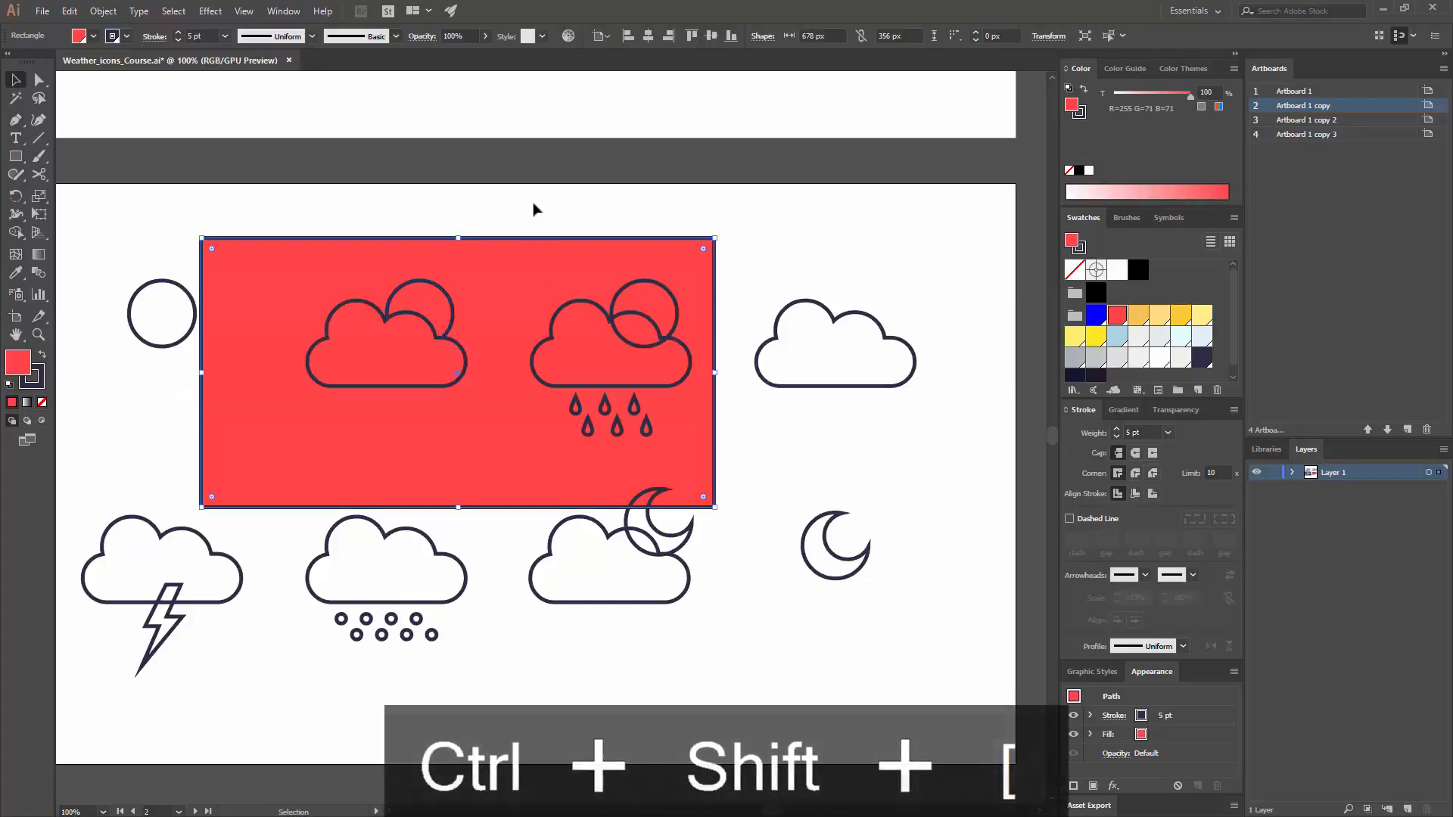
left_click(558, 212)
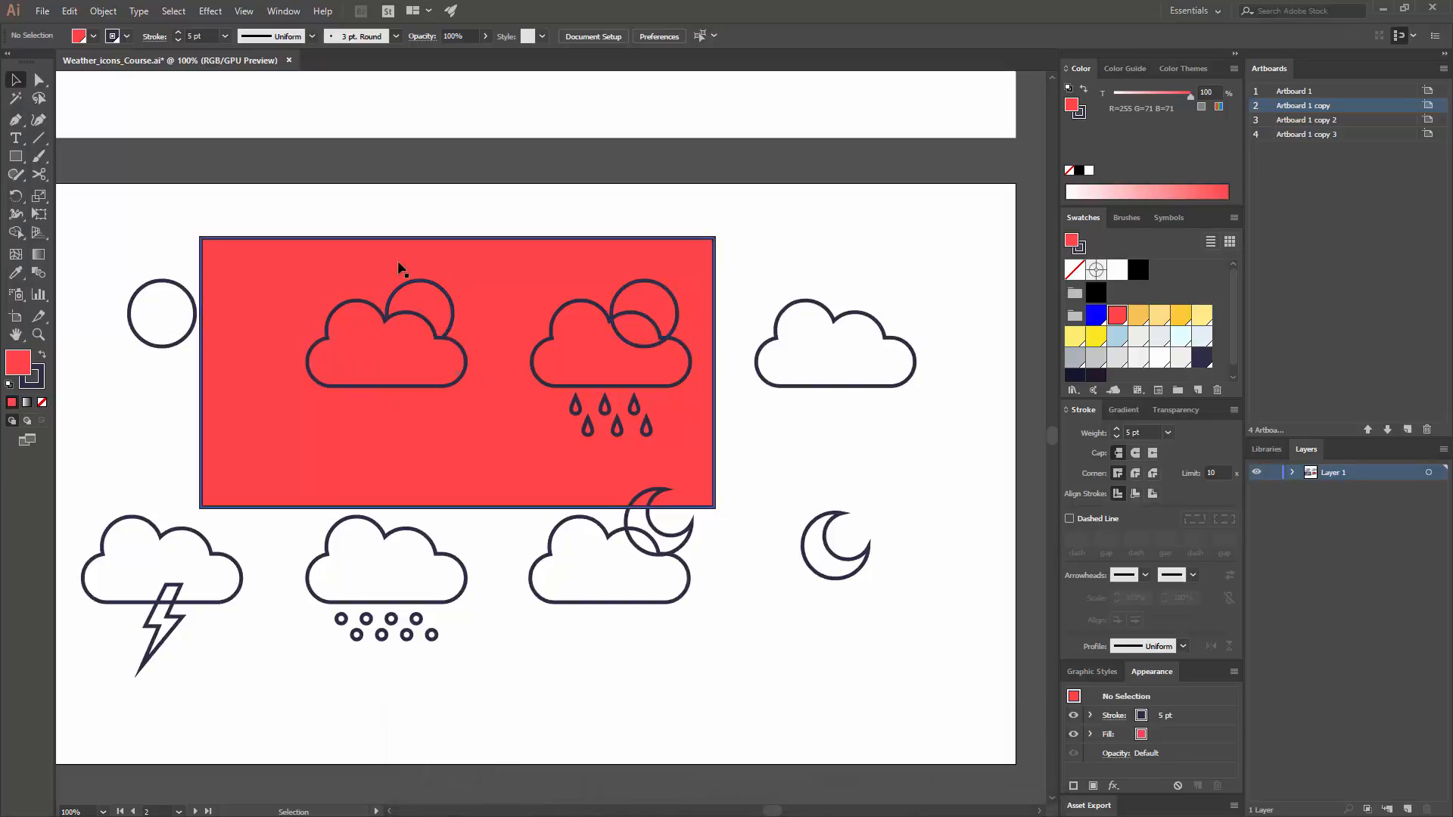
Try a white stroke on the whole icon group and undo the color change
left_click(454, 314)
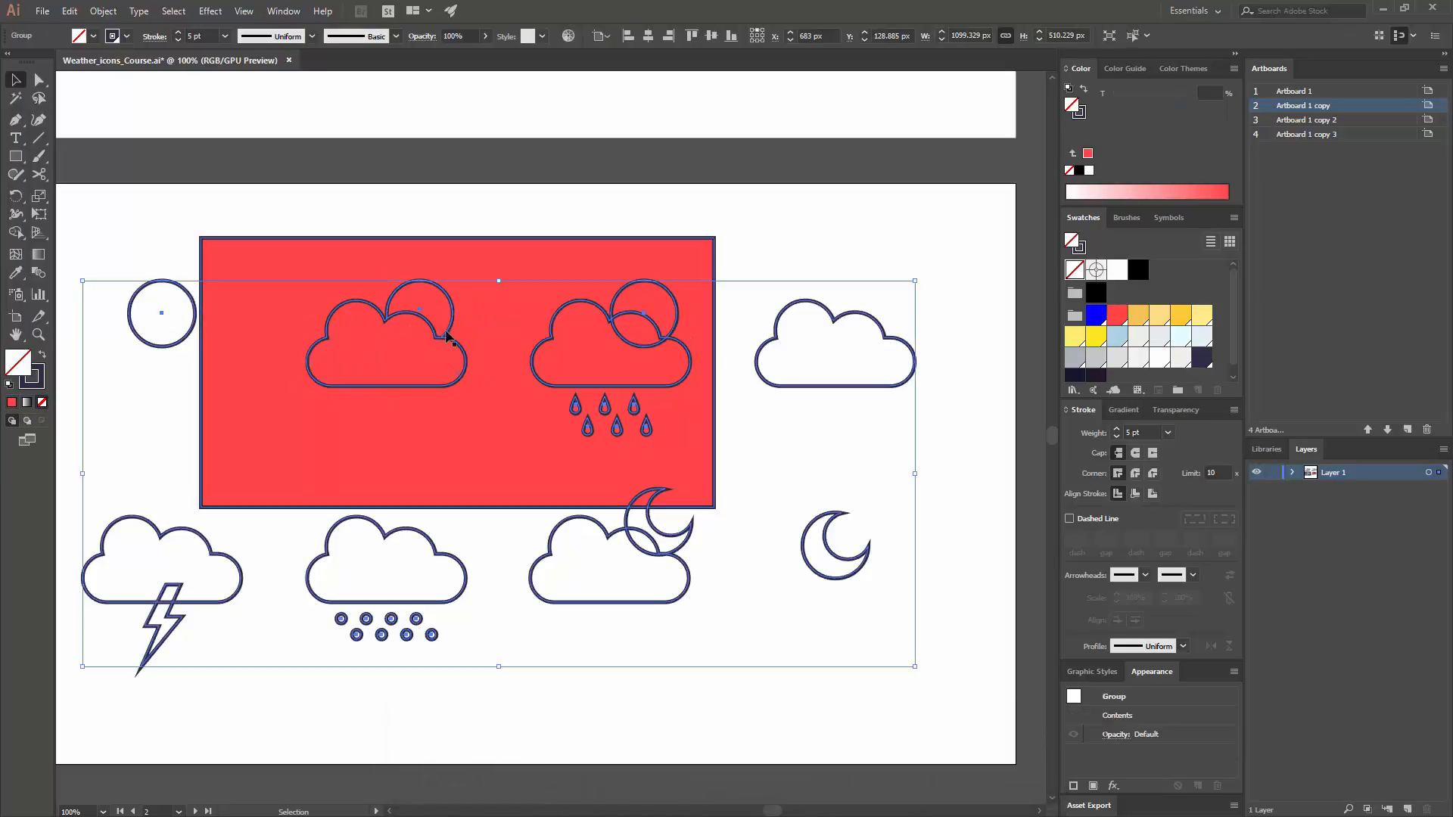
left_click(40, 378)
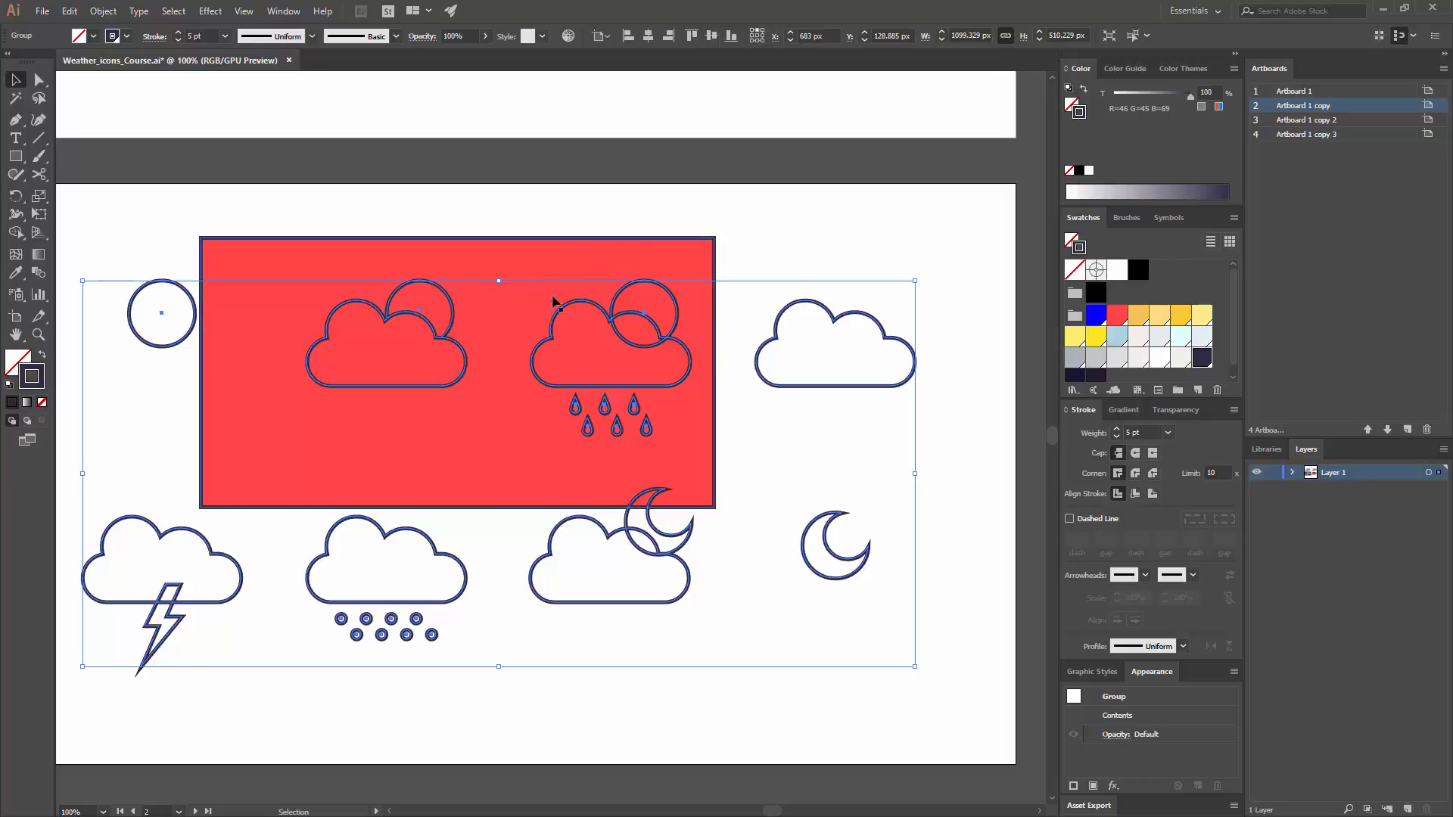
left_click(1118, 270)
left_click(837, 269)
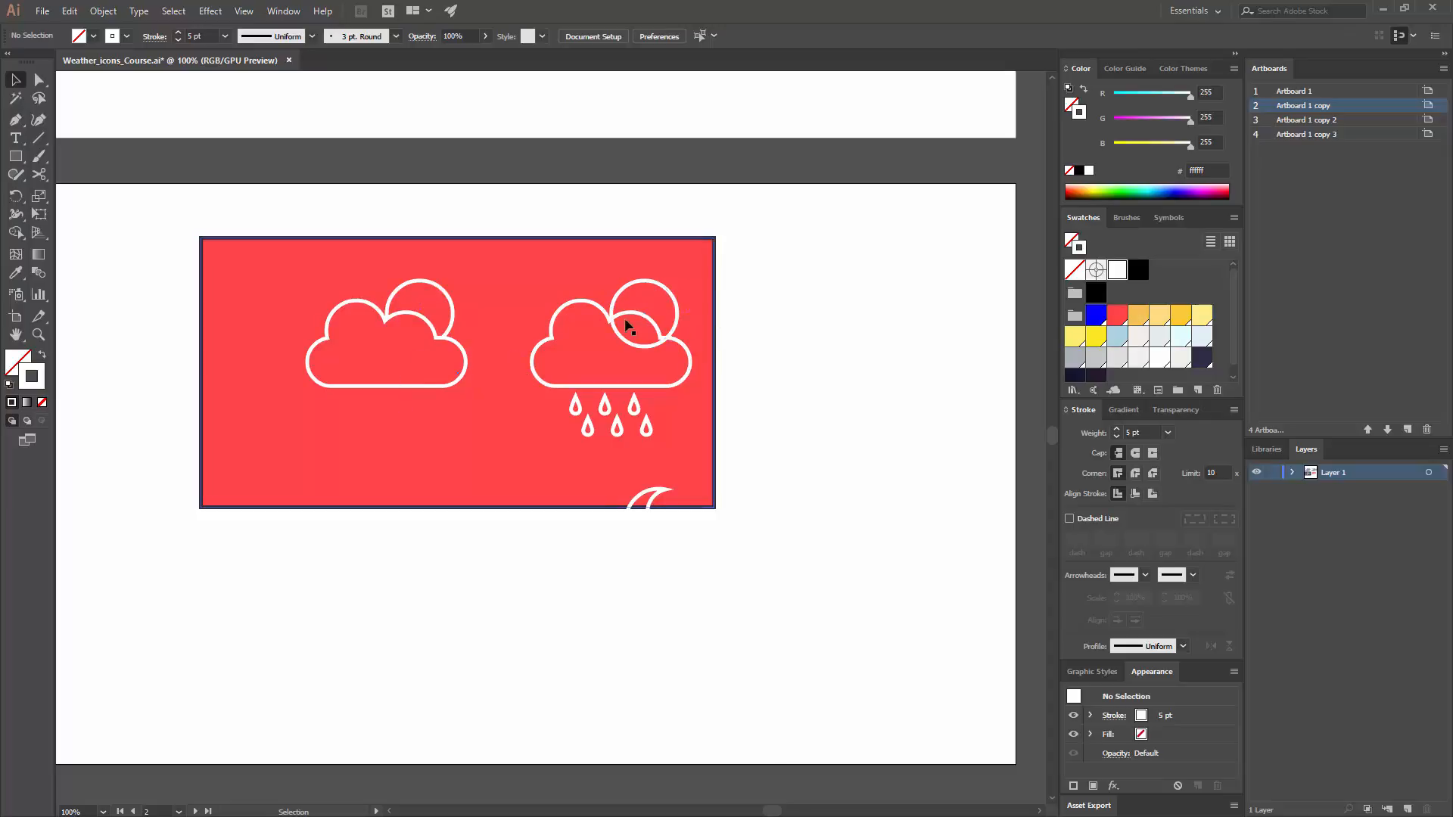
key("ctrl+z")
Undo the white stroke test and remove the red background rectangle from behind the icons
left_click(635, 260)
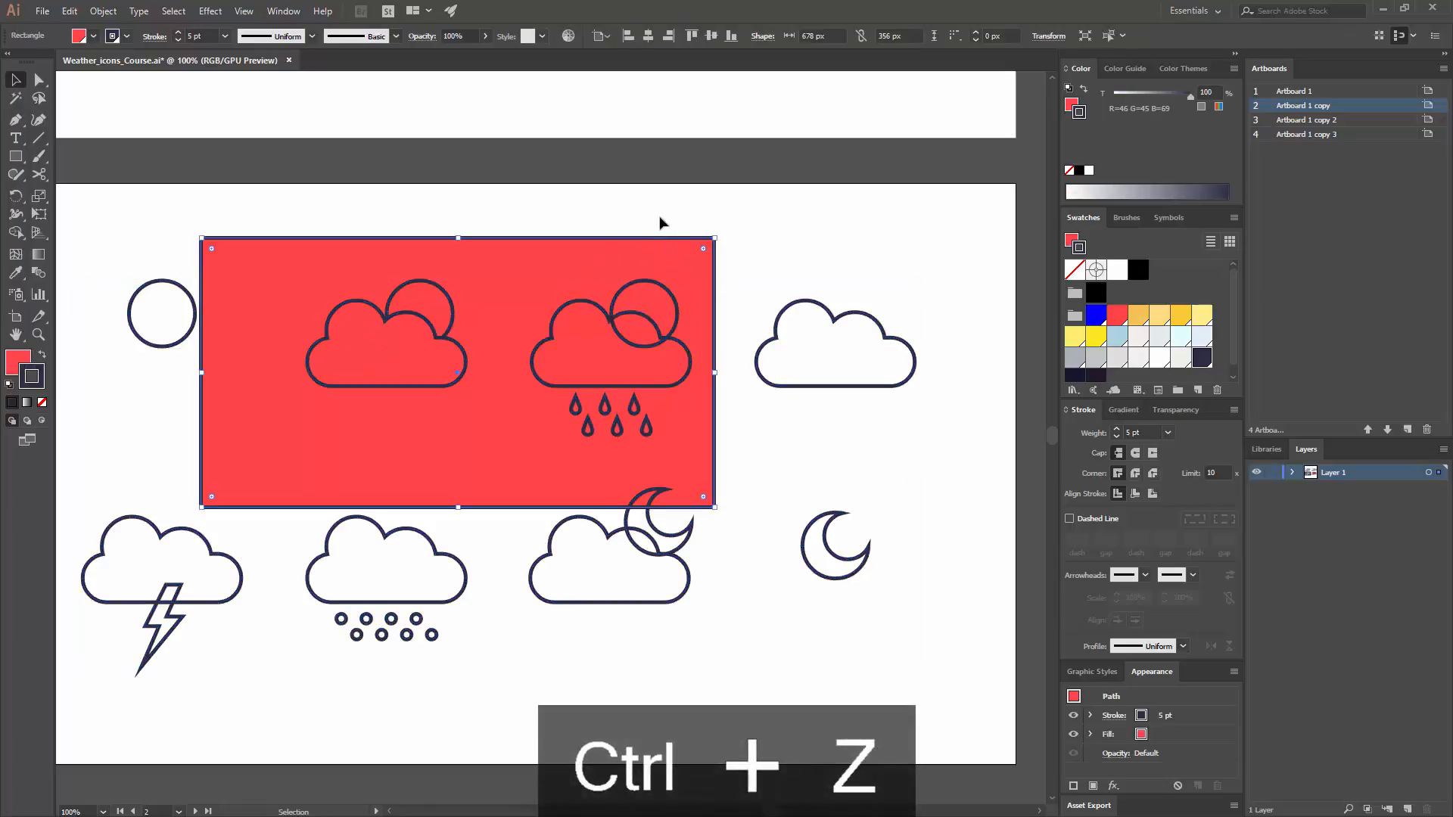
key("ctrl+z")
Isolate the sun circle in the sun-and-rain icon and cut it with the Scissors tool at both points where it meets the cloud outline
key("ctrl+equal")
key("ctrl+equal")
key("ctrl+equal")
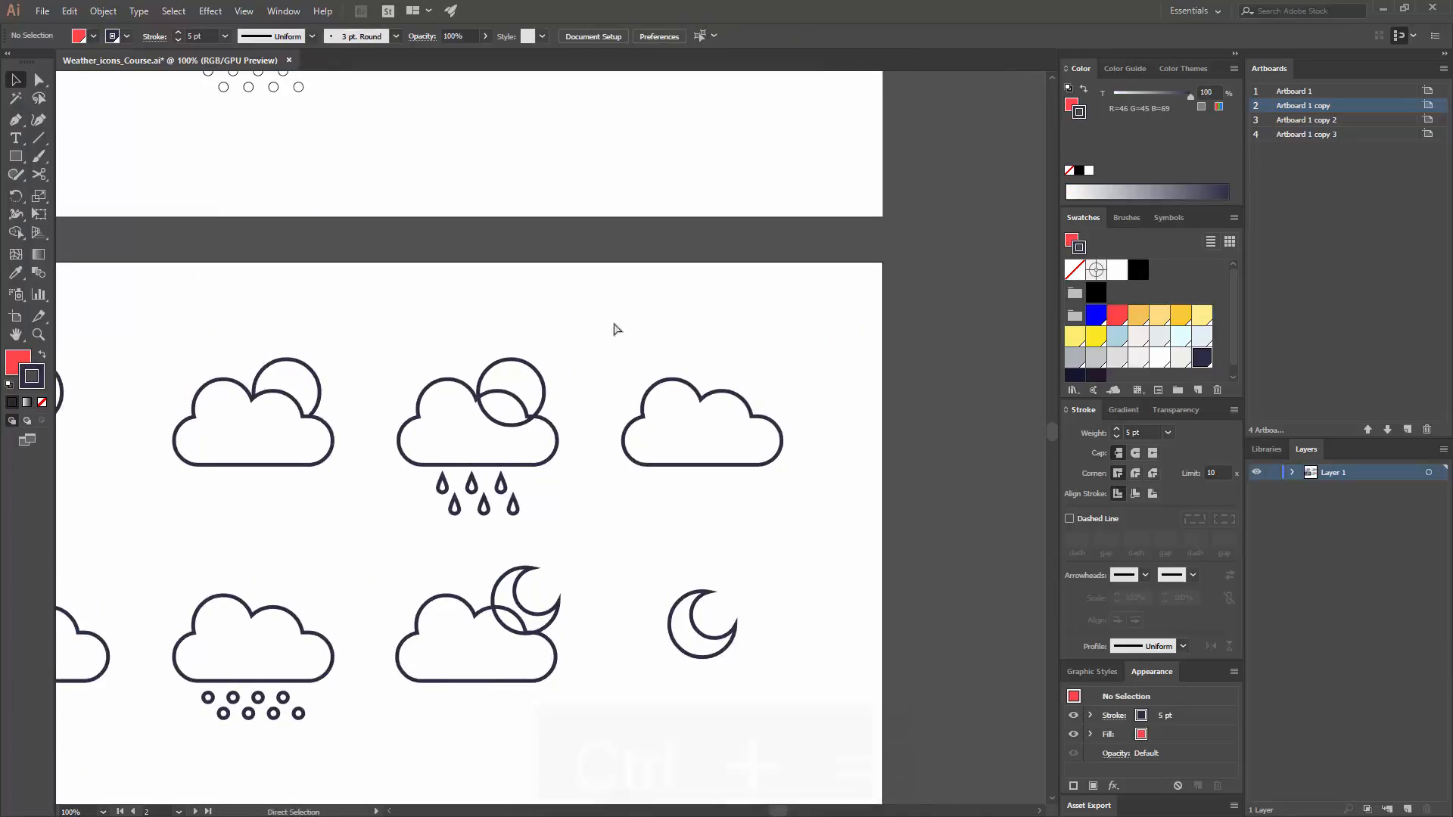
key("v")
scroll(513, 324, "left", 2)
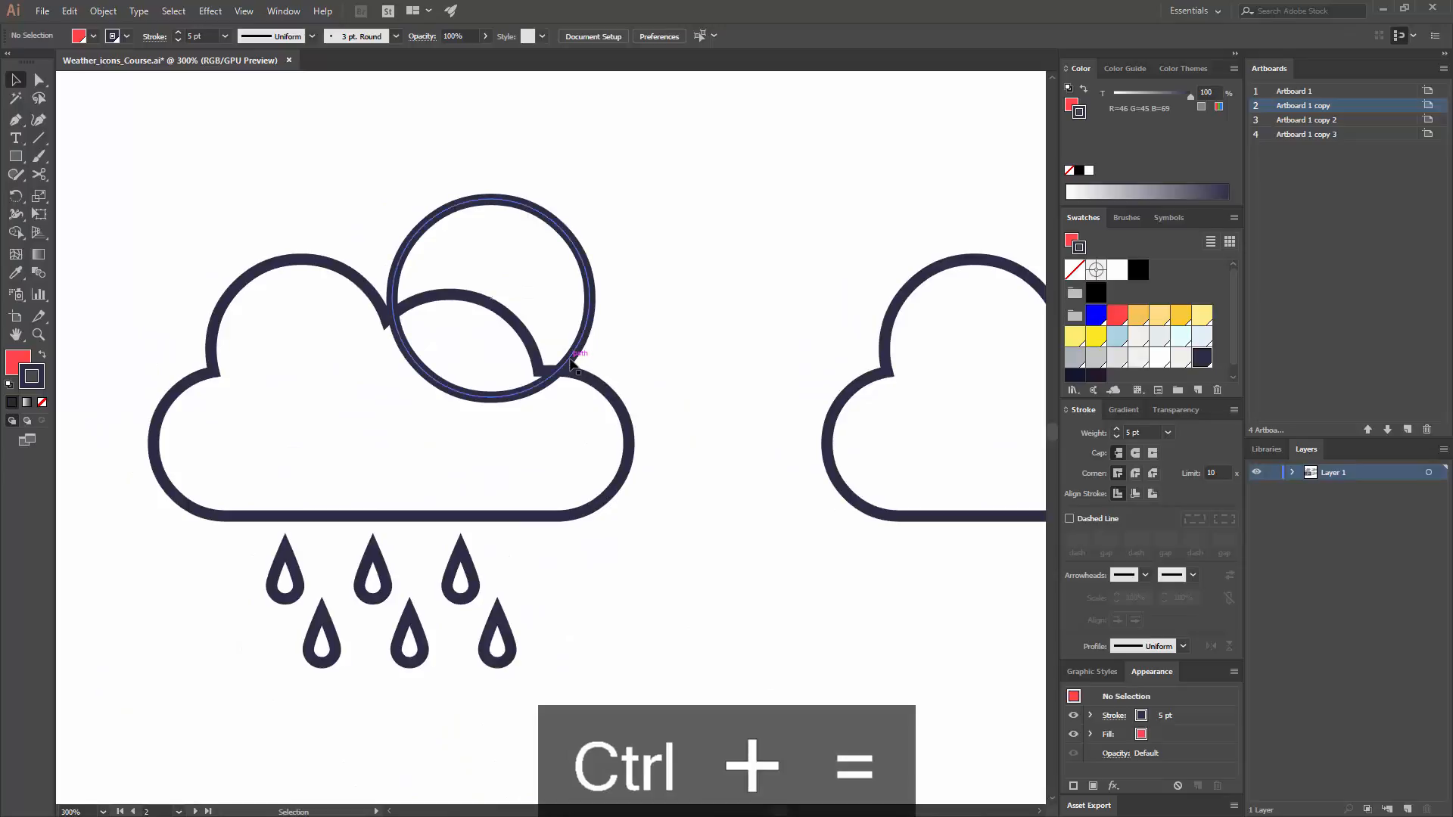
double_click(571, 363)
double_click(572, 361)
left_click(569, 366)
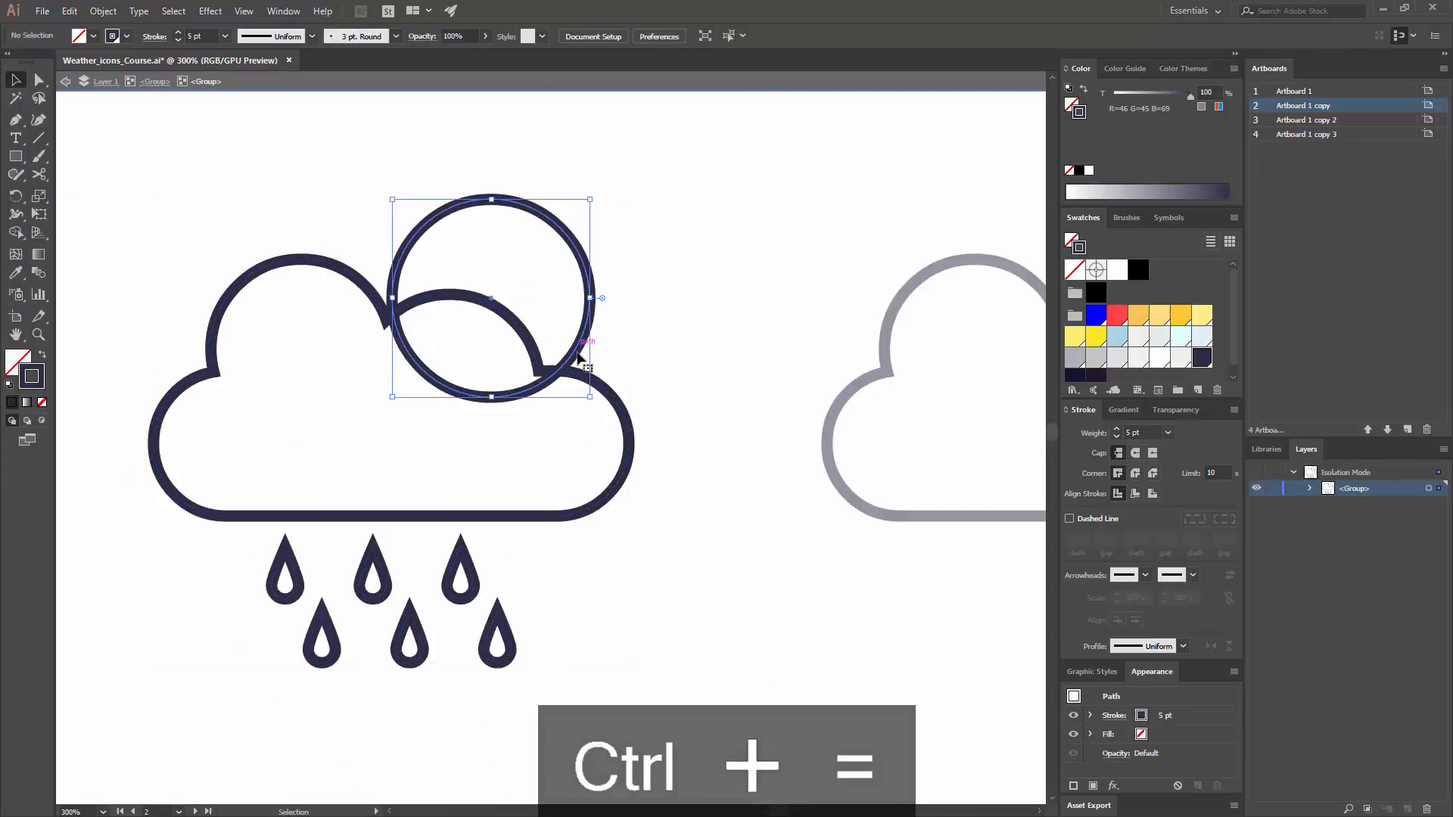
key("c")
left_click(557, 371)
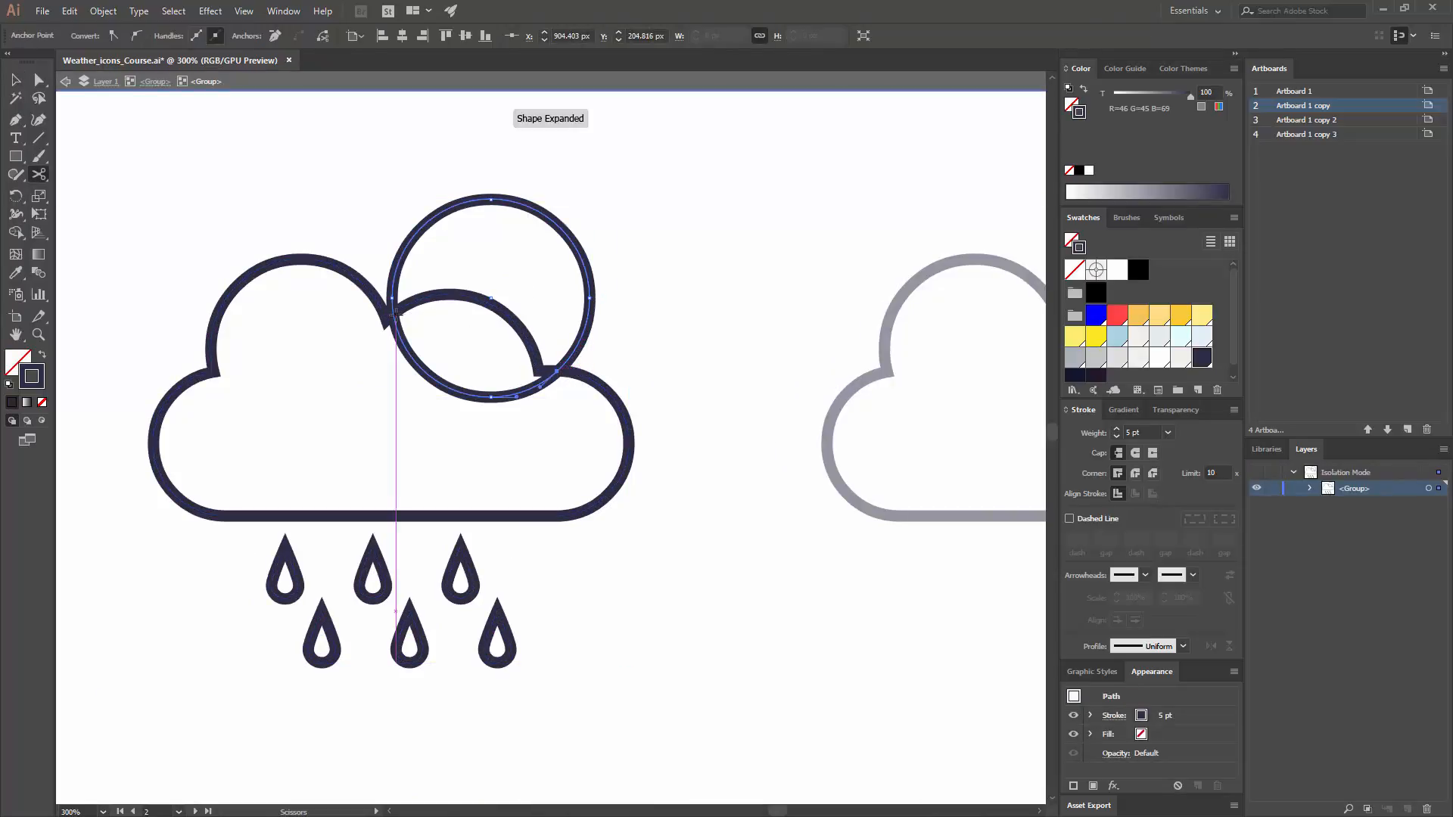
left_click(394, 314)
Delete the cut sun arc inside the rain cloud and leave isolation mode
key("v")
left_click(439, 348)
left_click(424, 374)
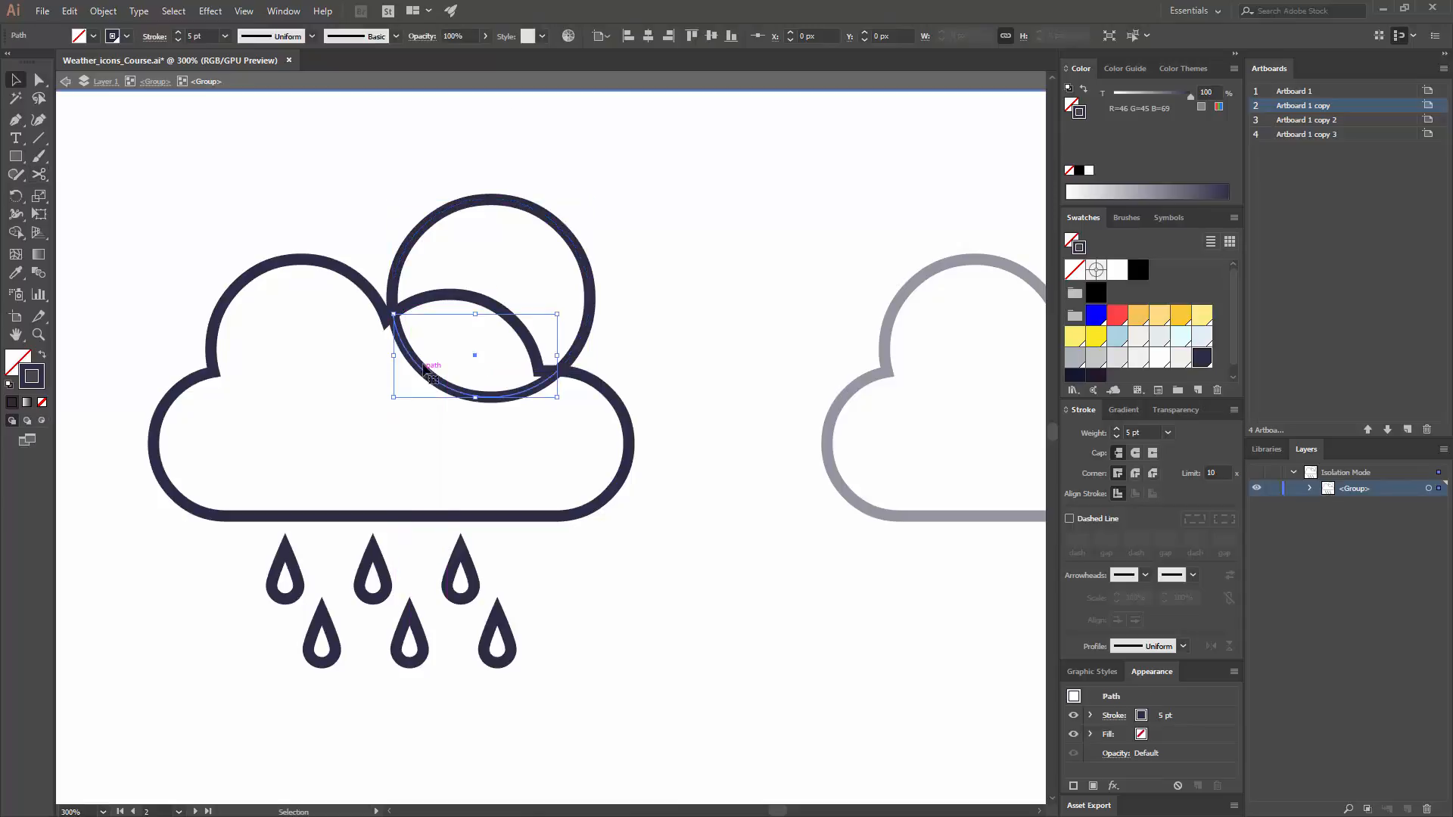
key("Delete")
double_click(652, 311)
Isolate the moon in the cloud-and-moon icon and cut its path with the Scissors tool at both intersections with the cloud
key("space")
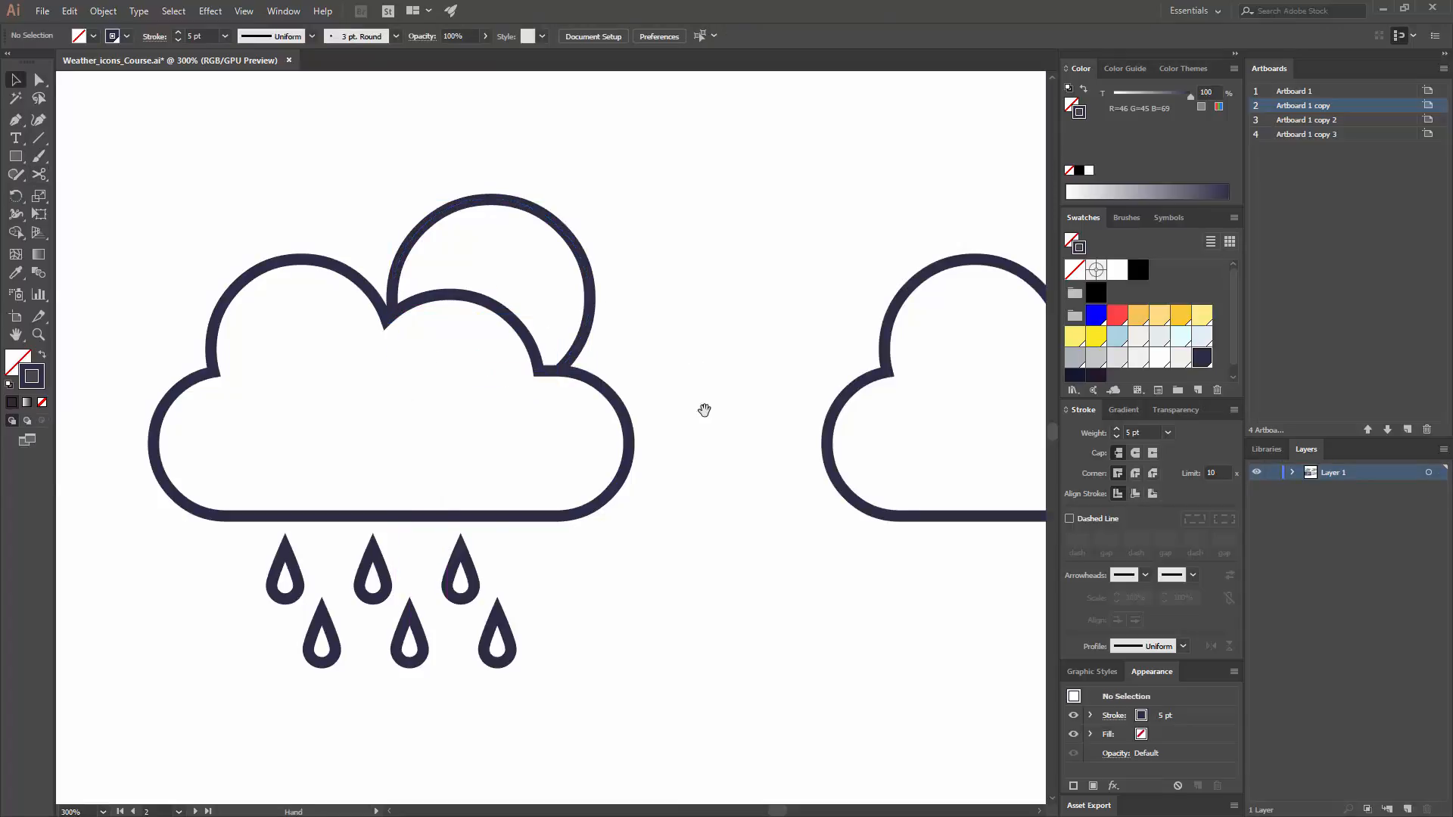
left_click_drag(548, 307, 630, 460)
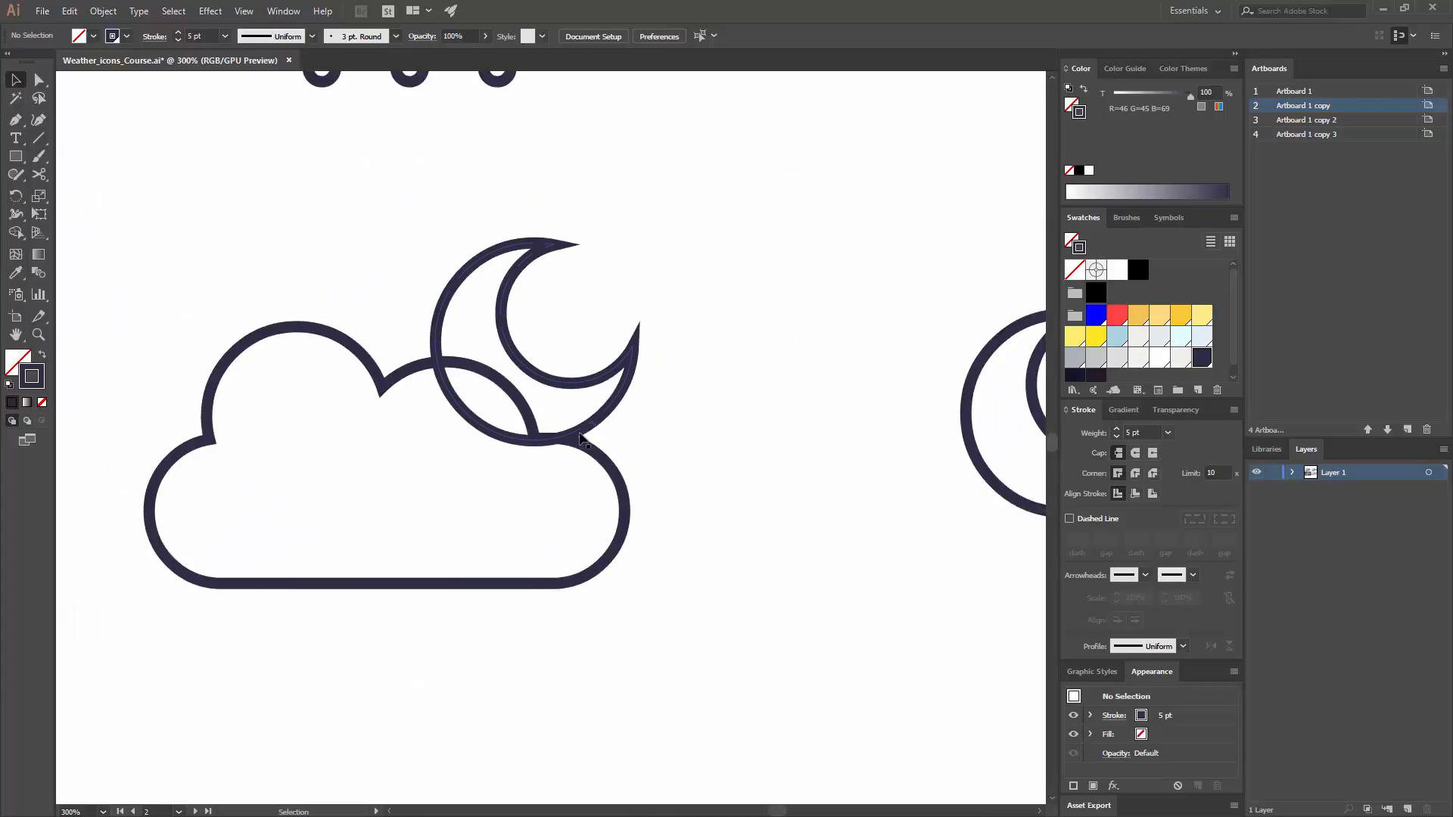
double_click(580, 433)
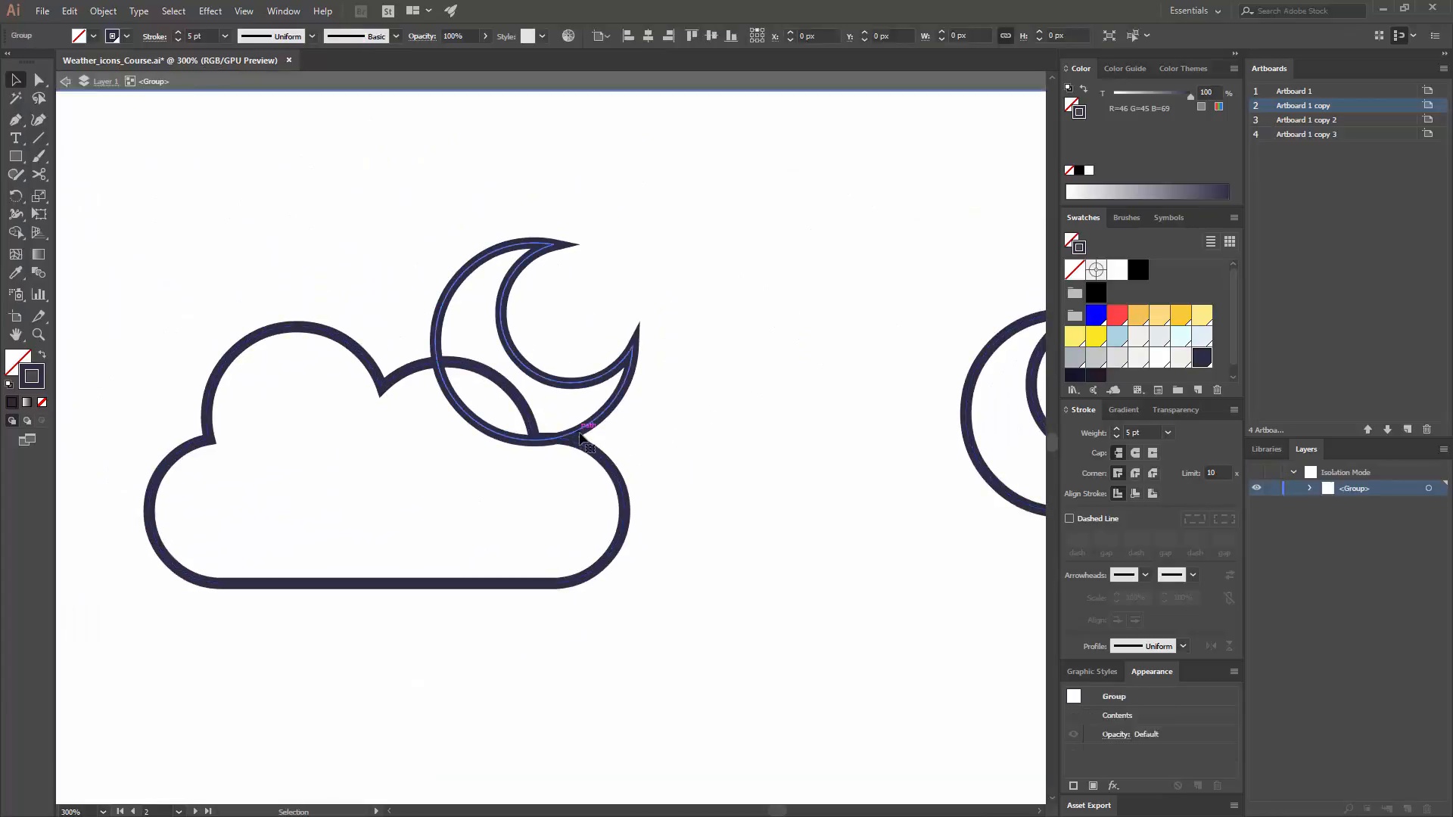
double_click(589, 424)
left_click(593, 427)
key("c")
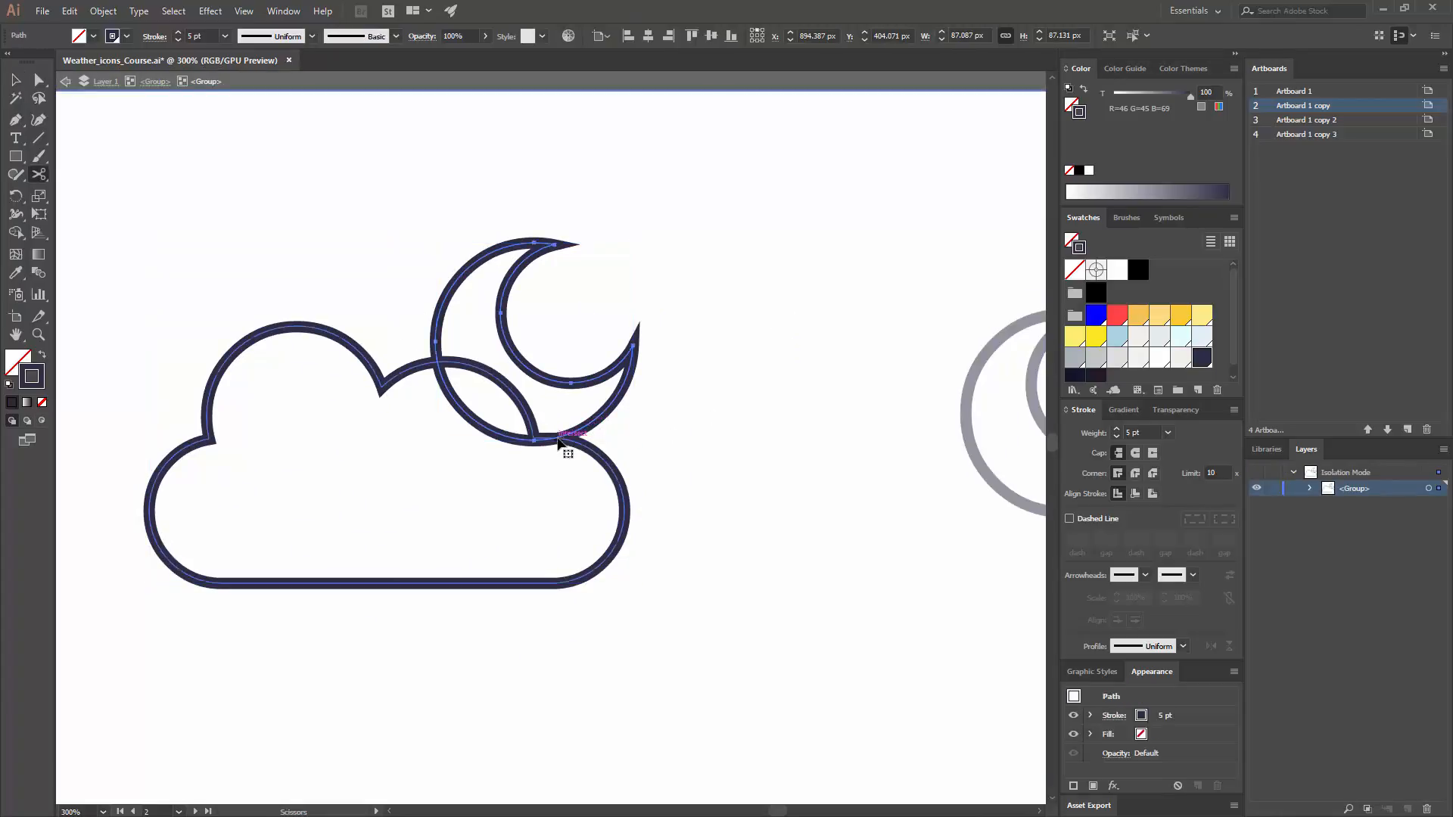
left_click(557, 439)
left_click(437, 361)
Delete the cut moon segment that overlaps the cloud and leave isolation mode
key("v")
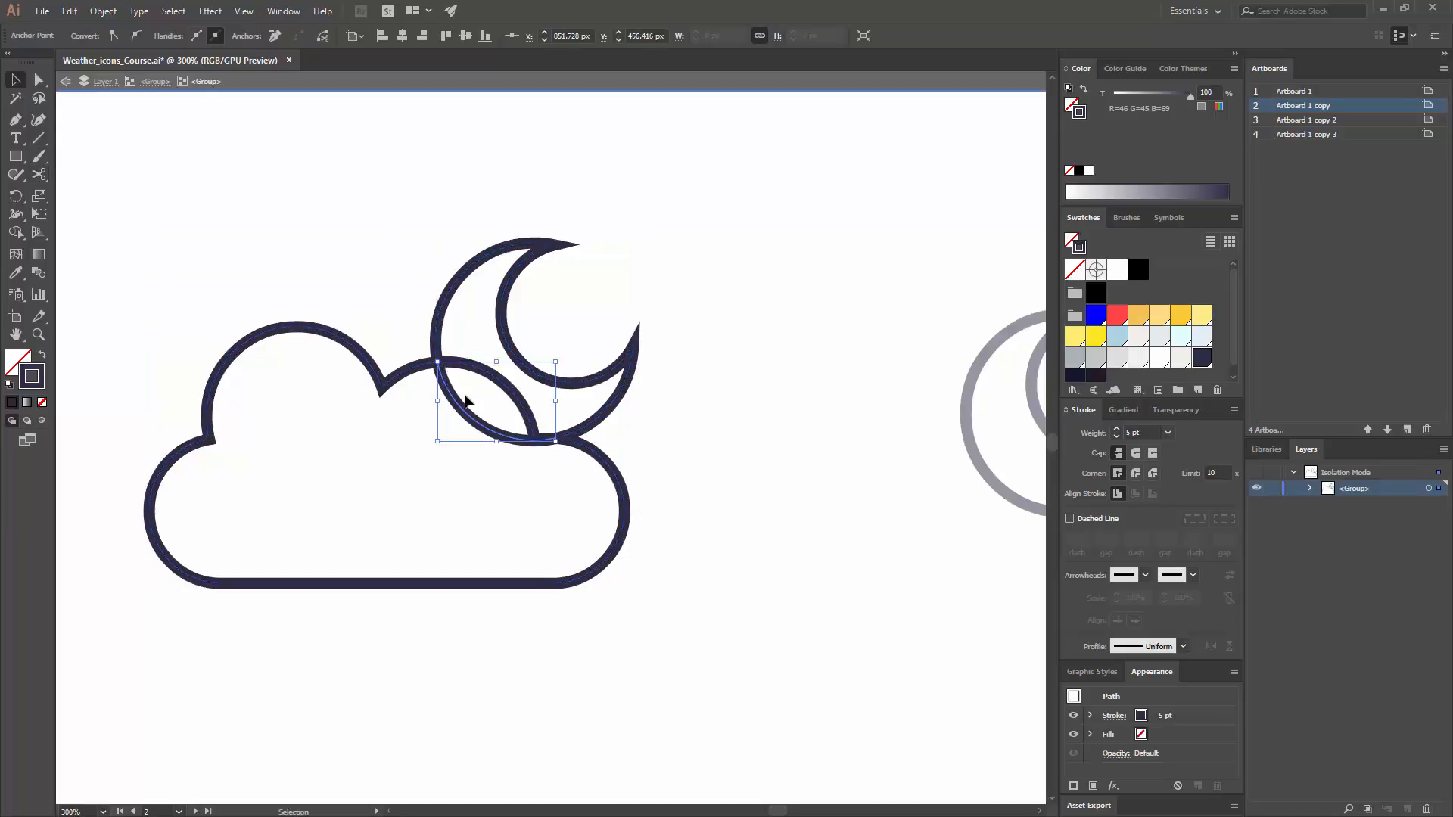
left_click(465, 401)
left_click(459, 408)
key("Delete")
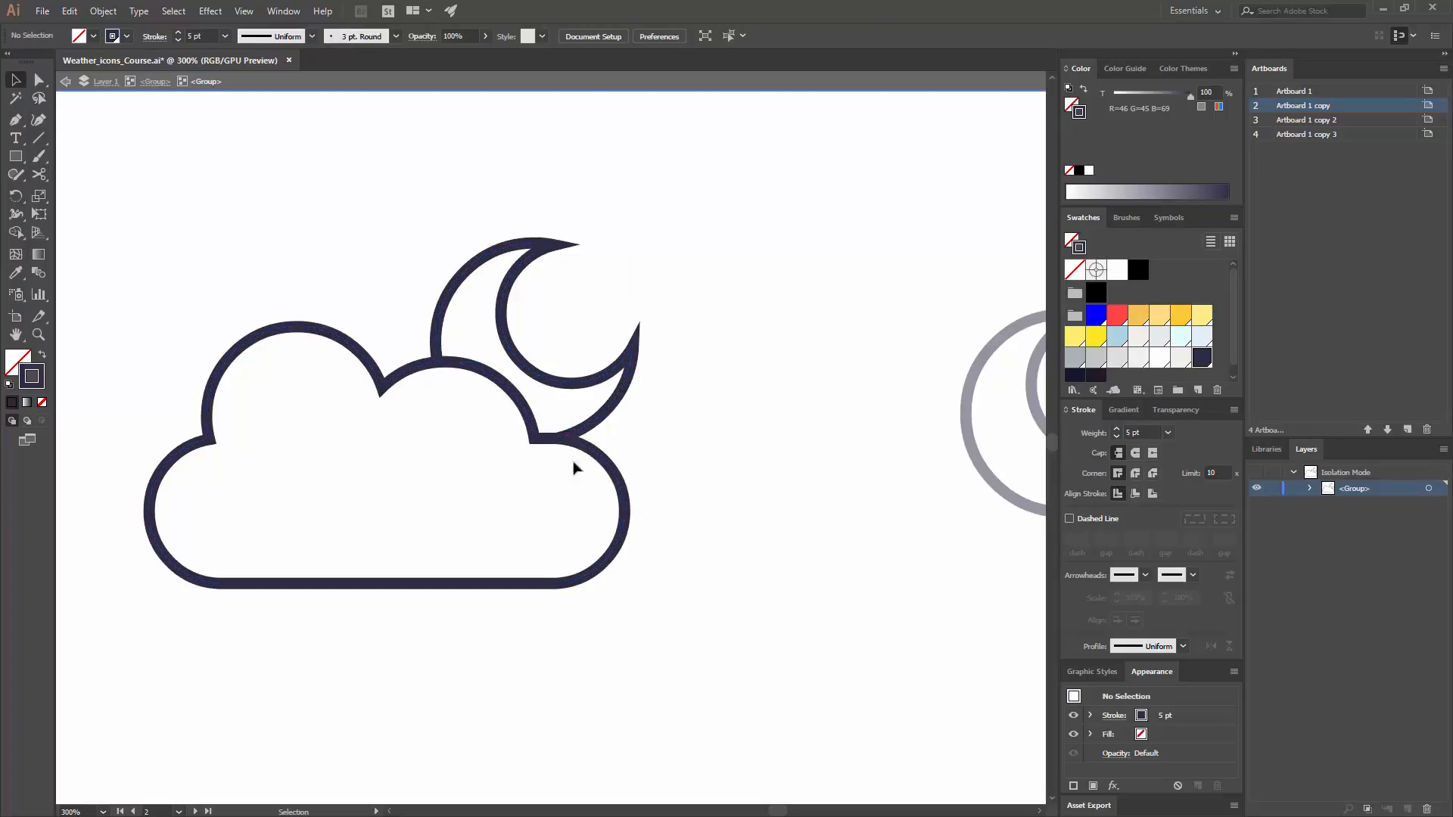
double_click(360, 481)
Isolate the lightning bolt and cut both its sides with the Scissors tool where they cross the cloud's bottom line
left_click_drag(333, 471, 898, 448)
left_click_drag(160, 491, 875, 410)
left_click_drag(556, 421, 848, 381)
double_click(652, 457)
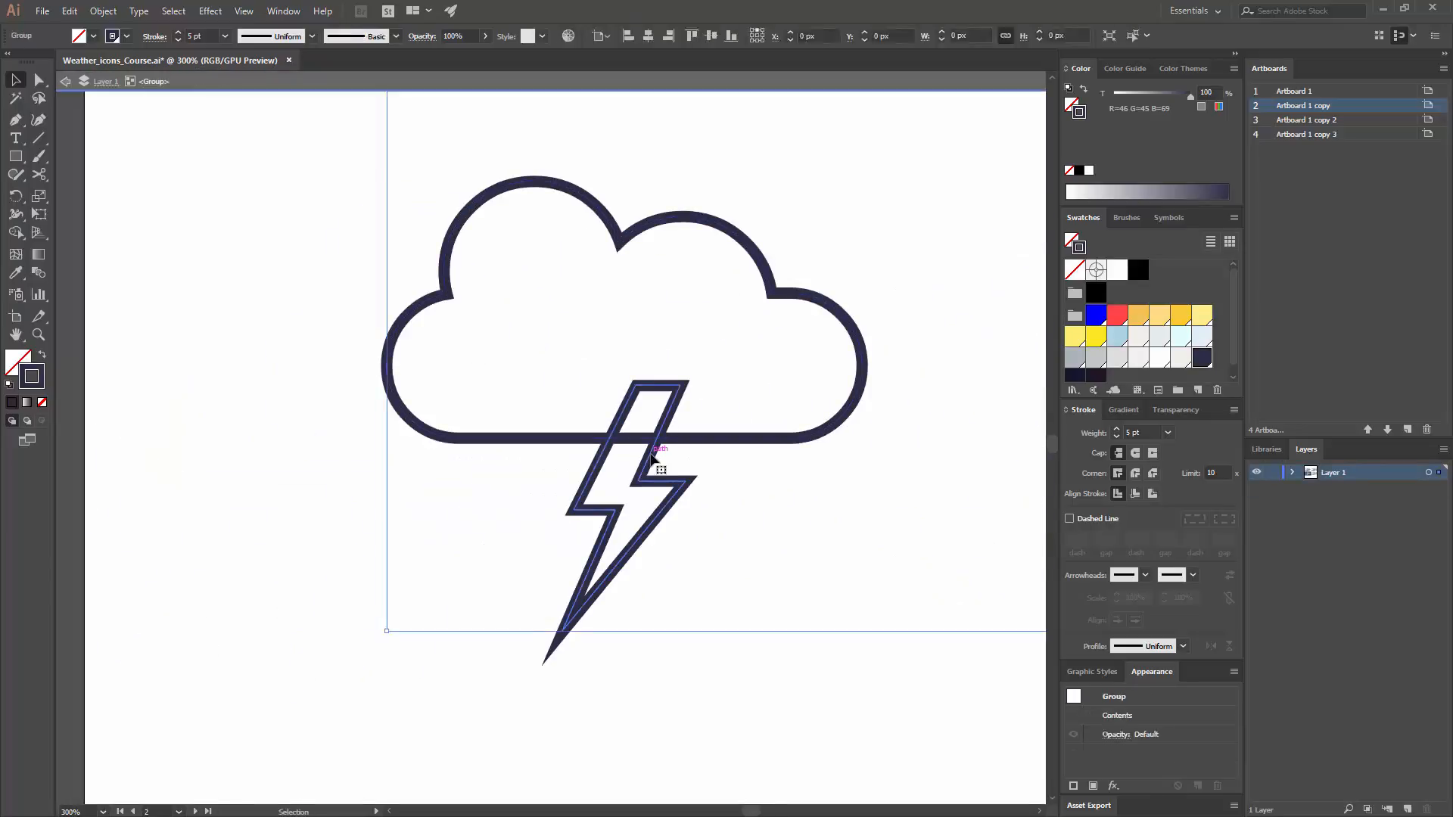
double_click(651, 455)
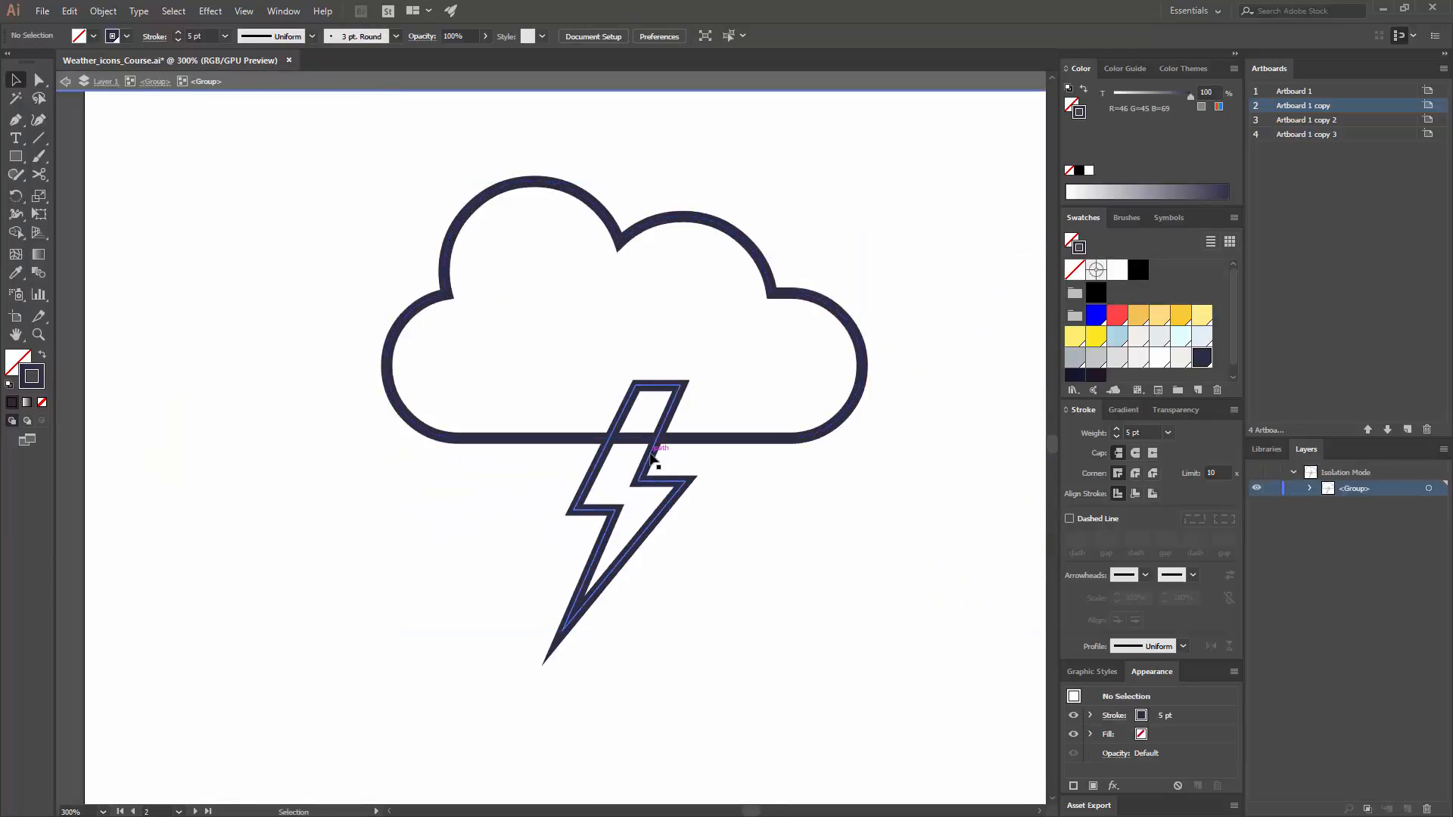
key("c")
left_click(657, 437)
left_click(611, 438)
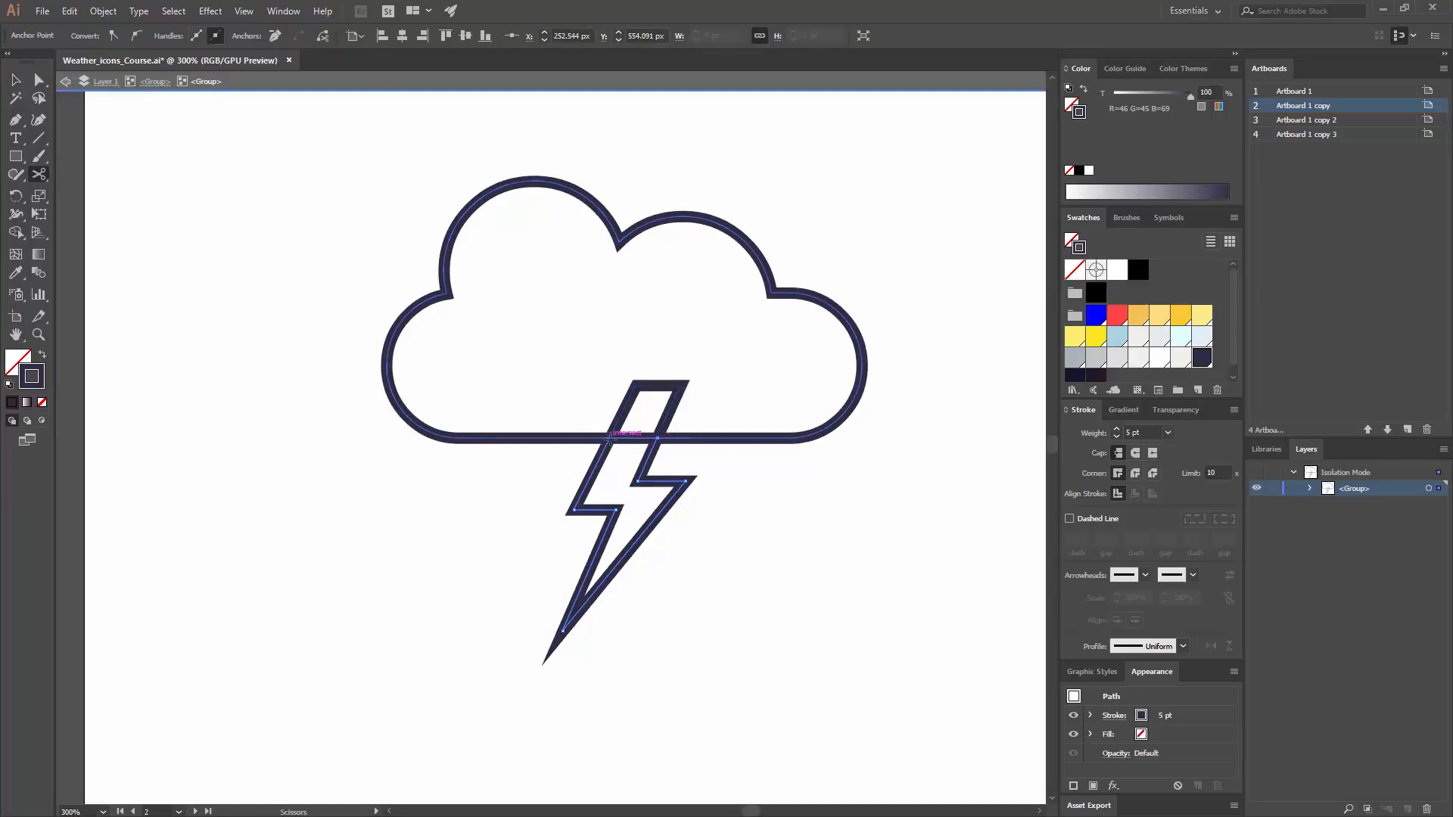
Delete the upper part of the lightning bolt inside the cloud and leave isolation mode
key("v")
left_click(675, 411)
key("Delete")
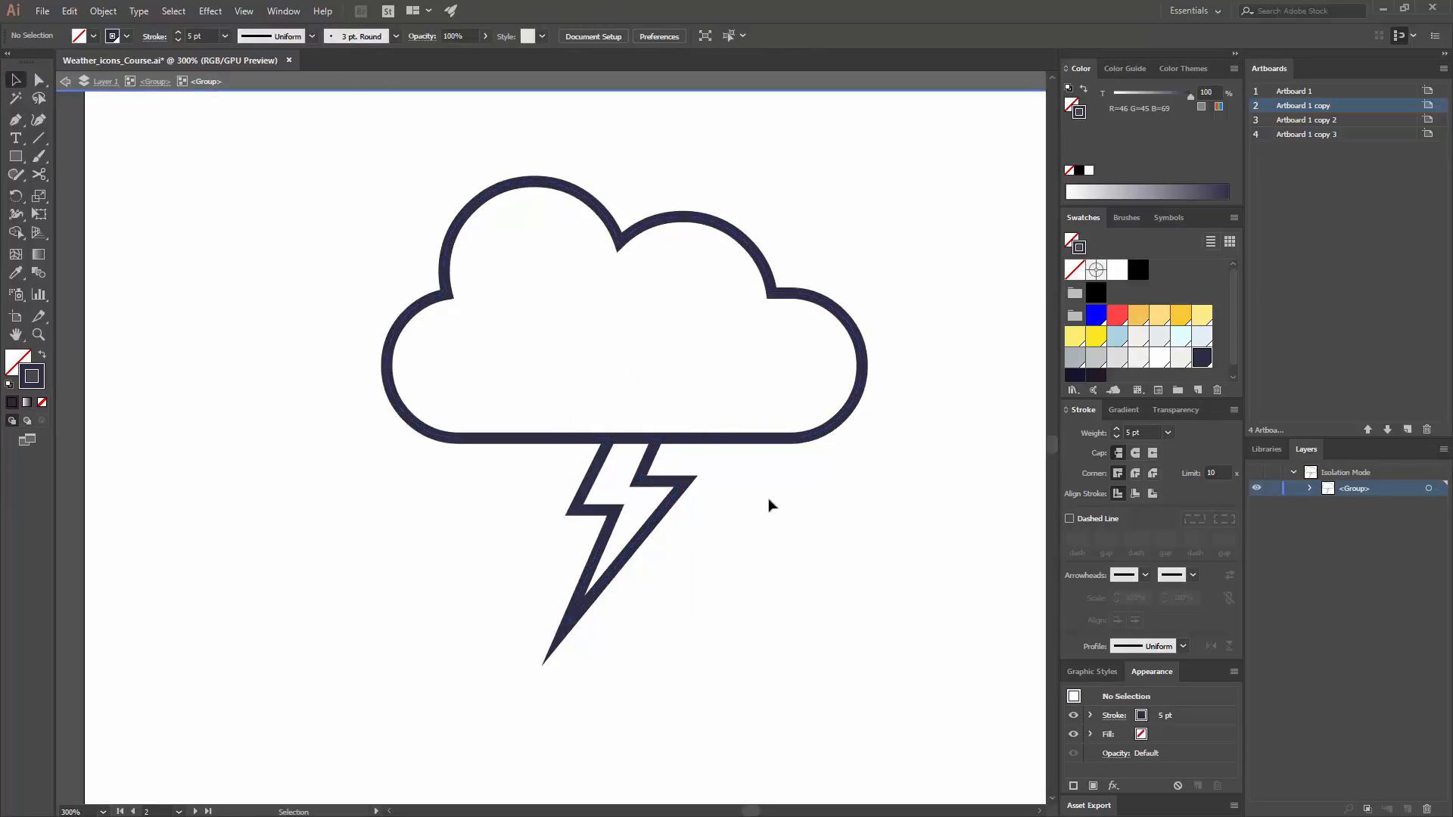
double_click(769, 501)
Look over the full set of line icons and examine the cloud-and-moon and moon icons up close
key("ctrl+minus")
key("ctrl+minus")
key("ctrl+minus")
key("ctrl+minus")
left_click_drag(895, 377, 689, 402)
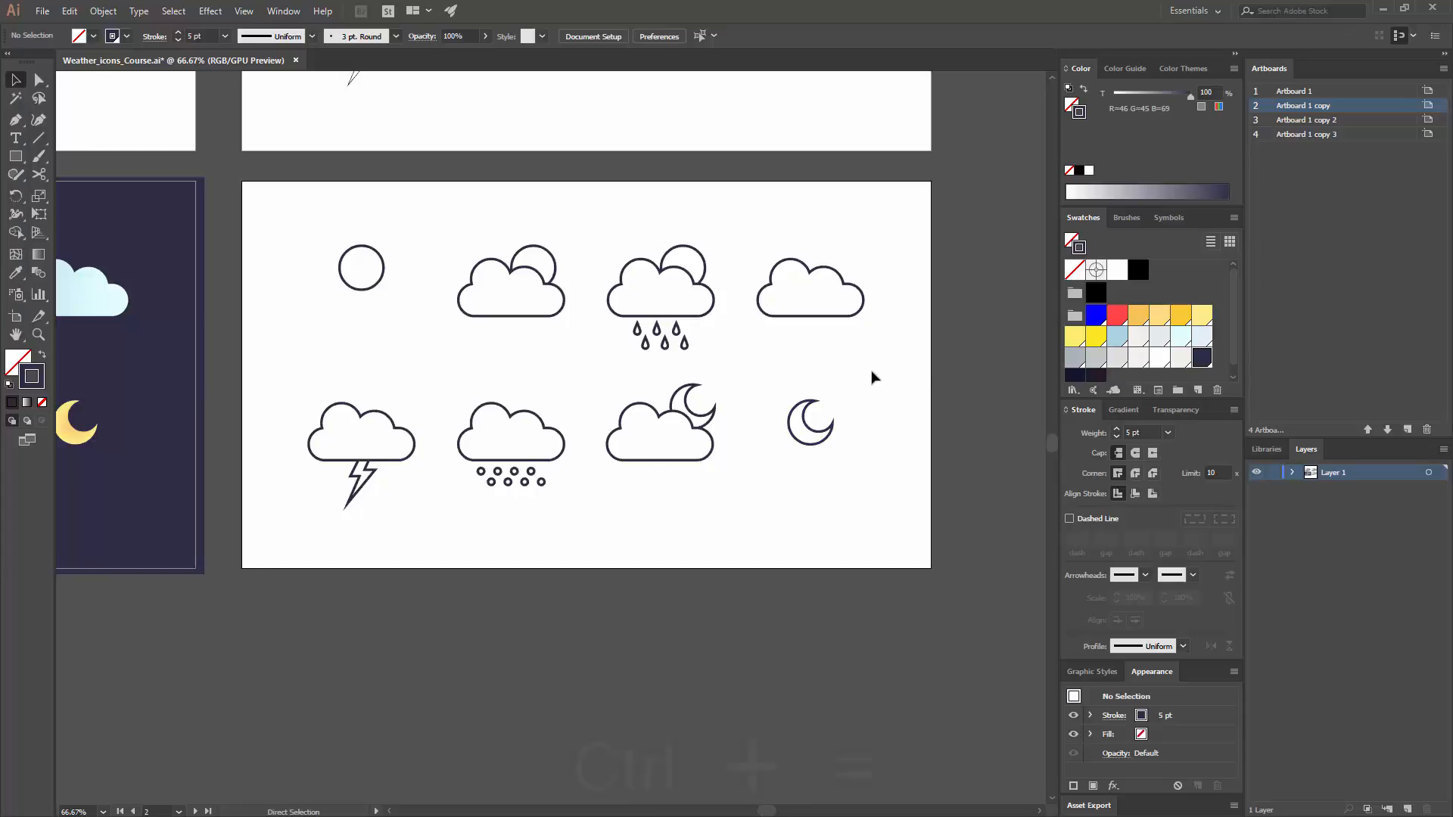
key("ctrl+equal")
key("ctrl+equal")
key("ctrl+equal")
left_click_drag(917, 376, 553, 397)
left_click_drag(825, 372, 748, 381)
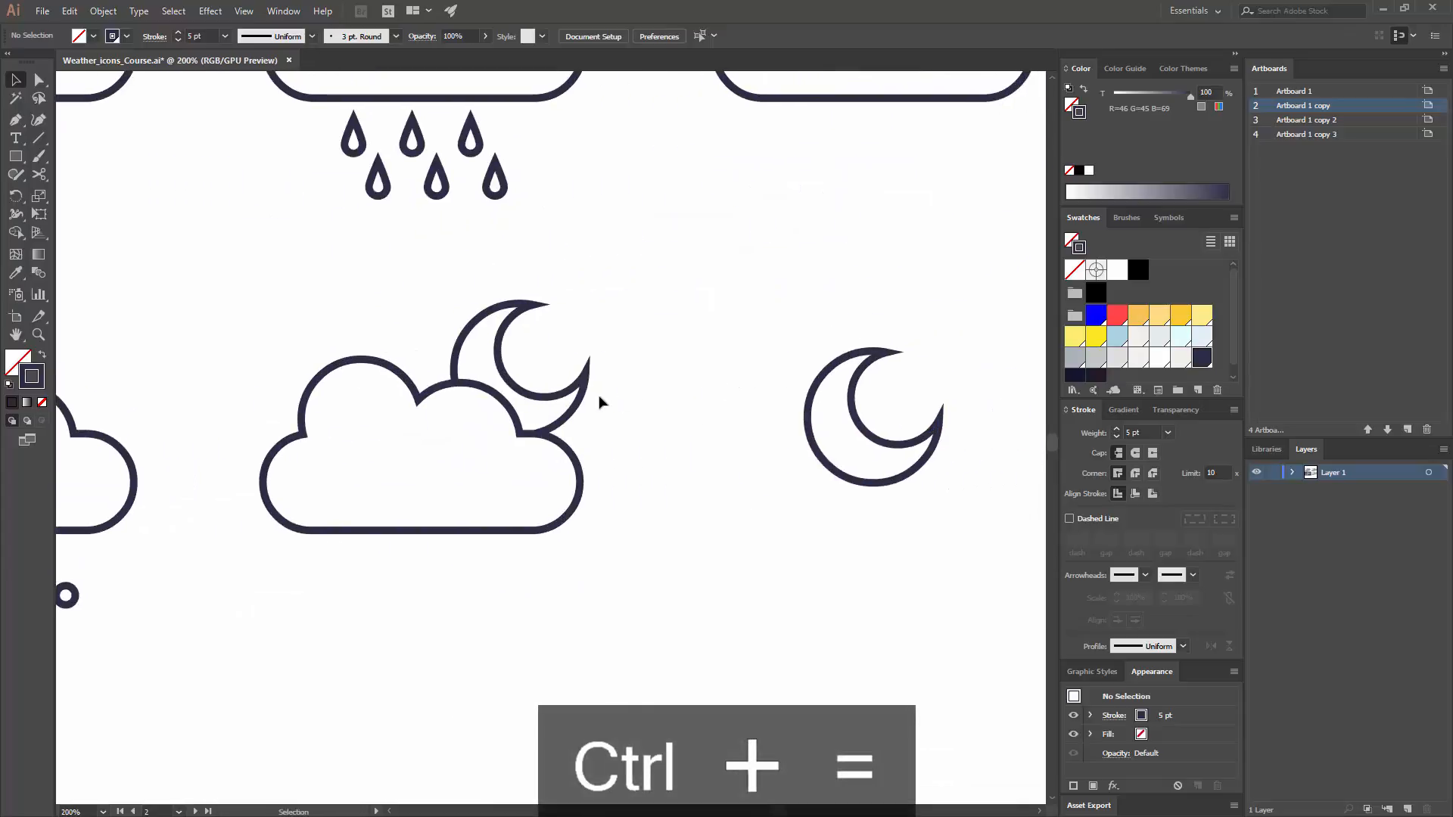
Set the stroke weight of the whole icon group to 7 pt and deselect it
left_click(584, 389)
key("ctrl+minus")
key("ctrl+minus")
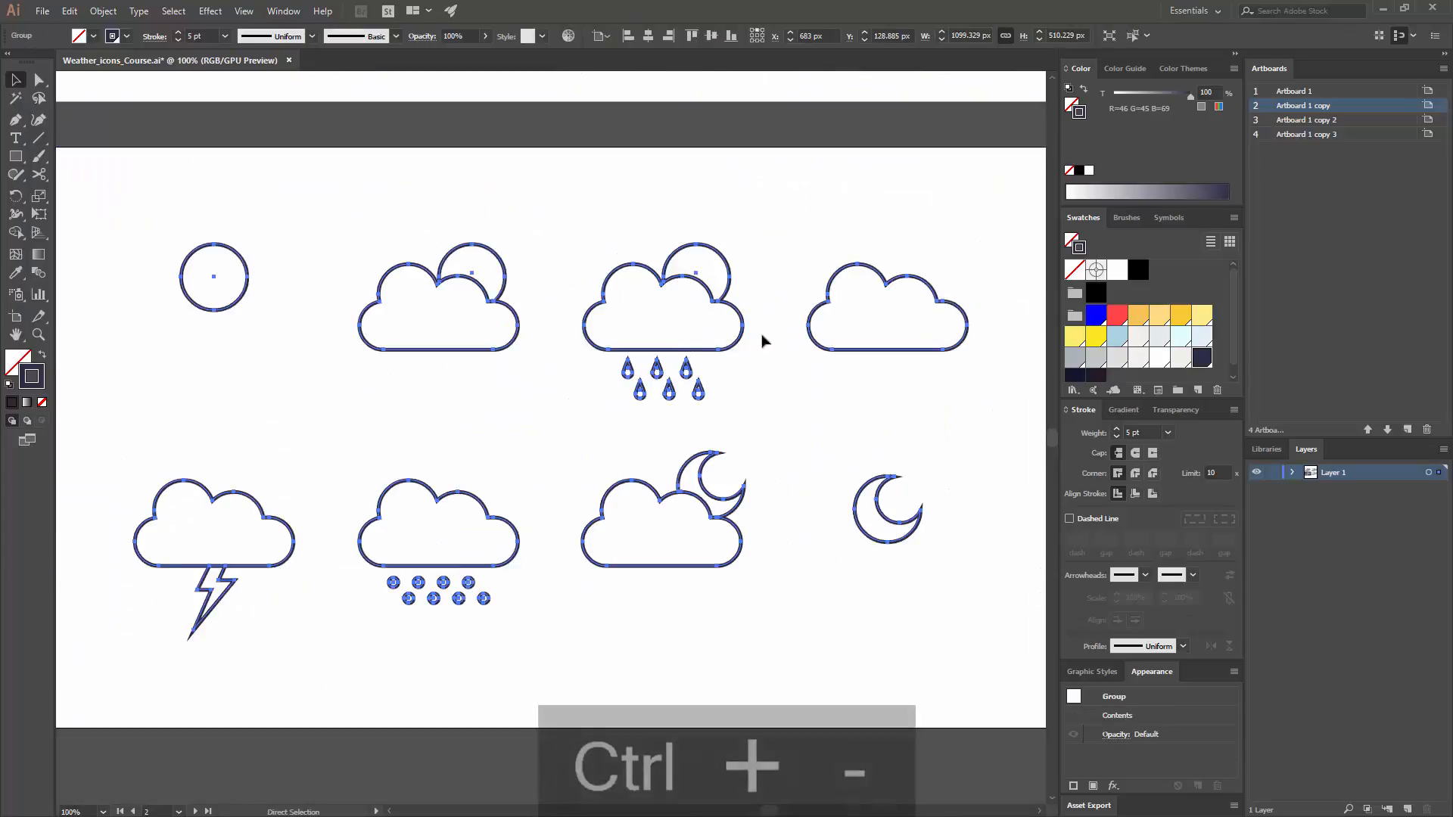
left_click(1168, 433)
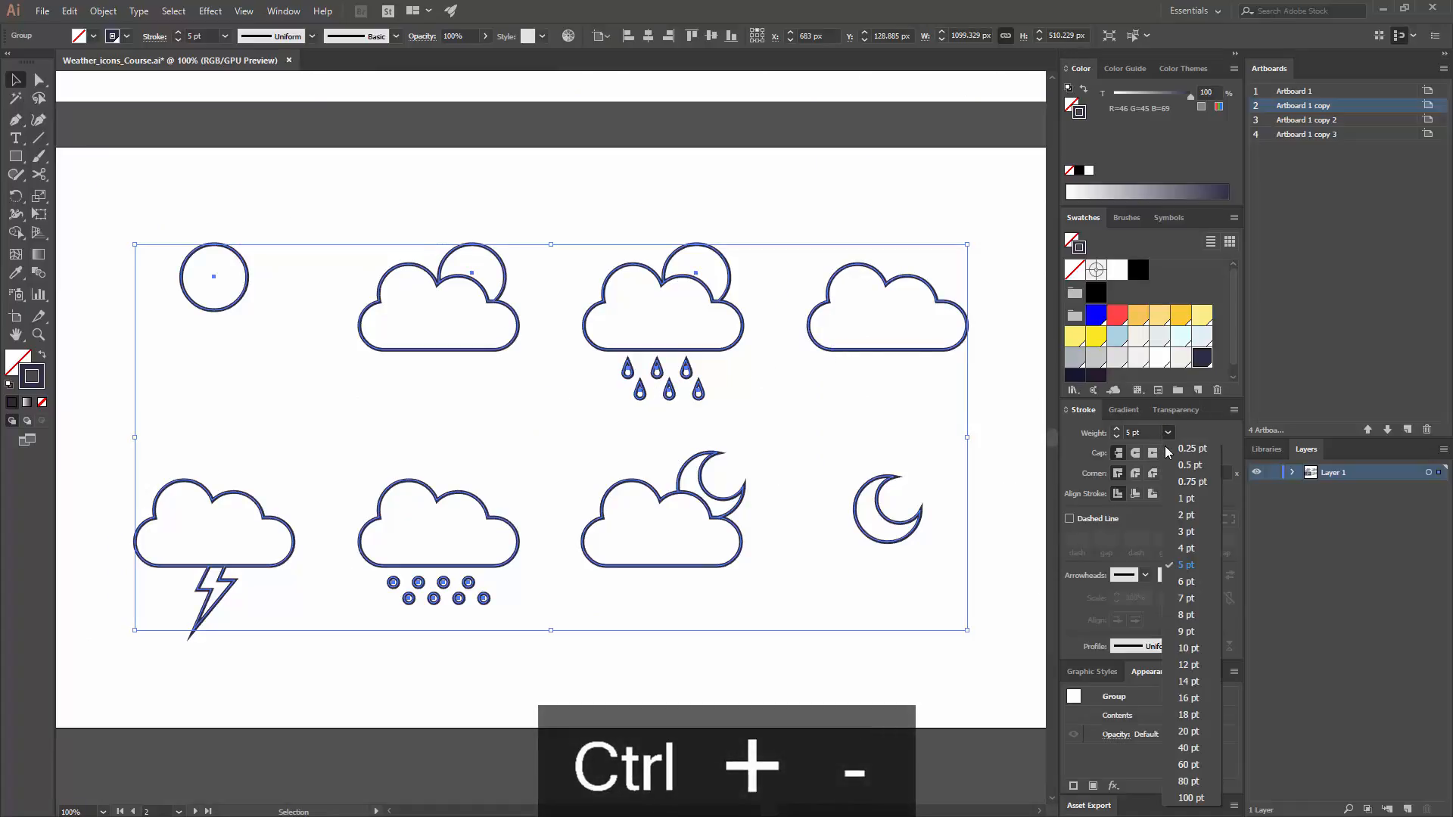
left_click(1166, 597)
left_click(992, 609)
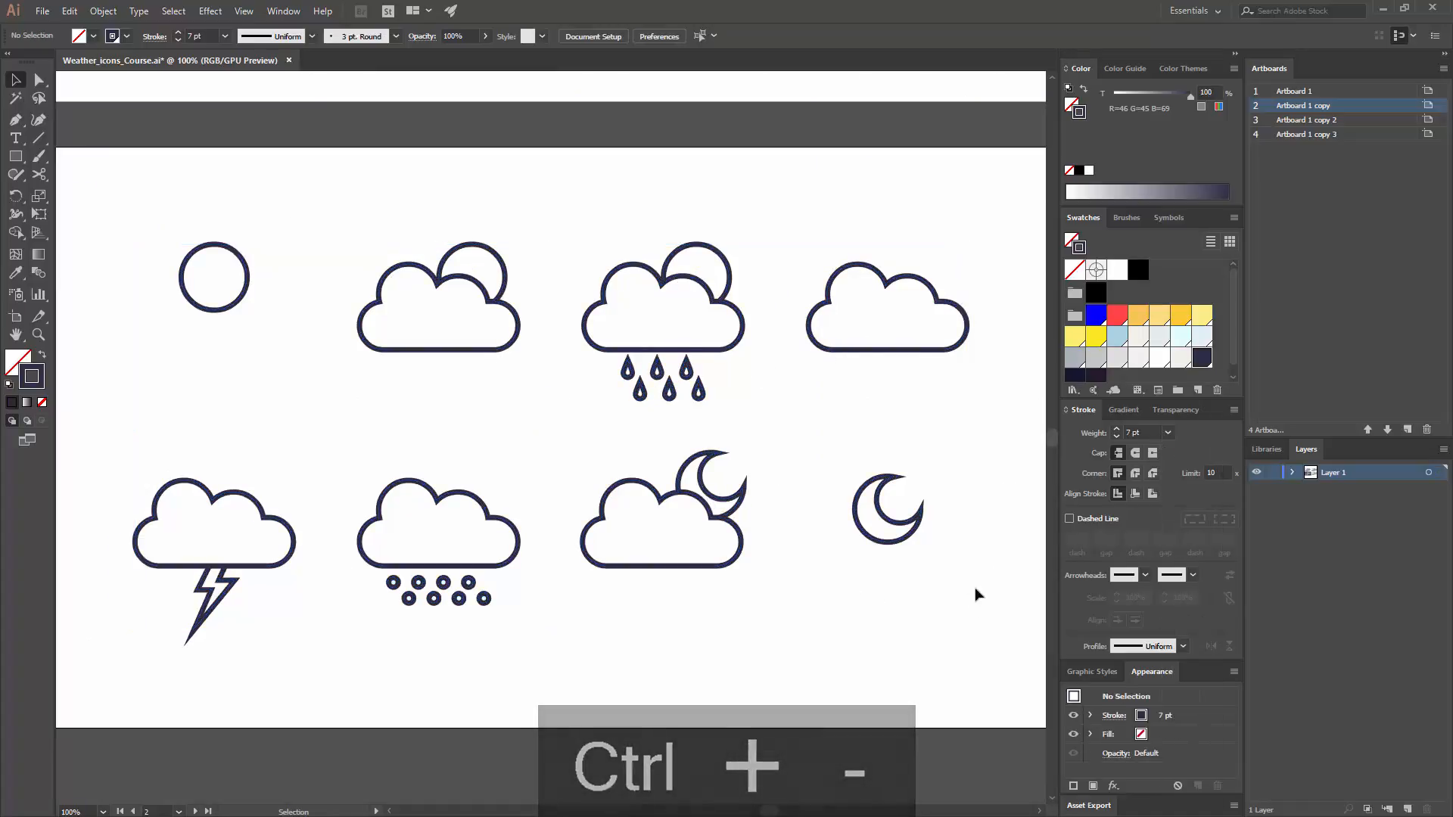
Set the stroke caps of the whole icon group to round and deselect it
left_click_drag(960, 580, 804, 490)
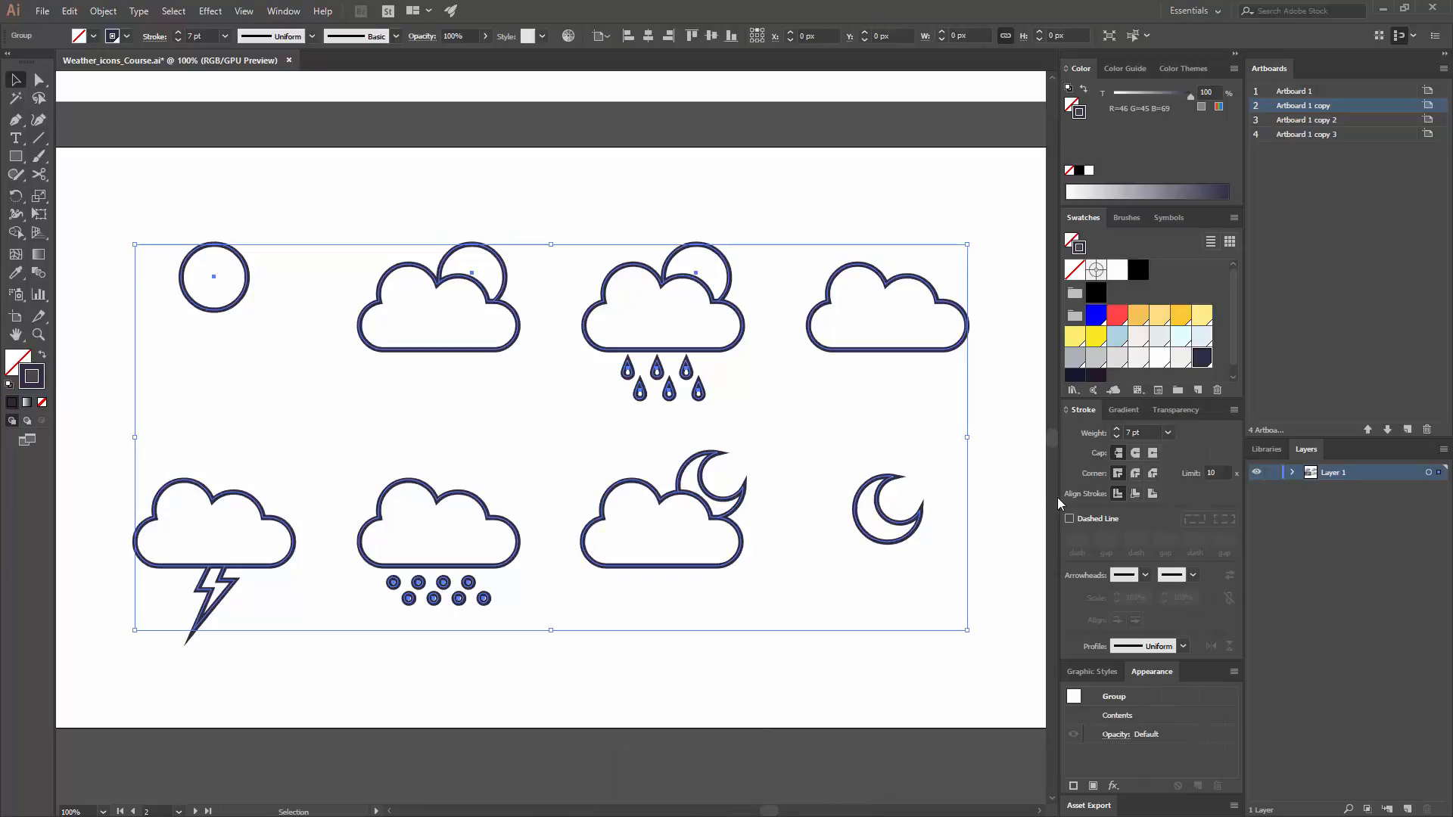
left_click(1135, 453)
left_click(977, 483)
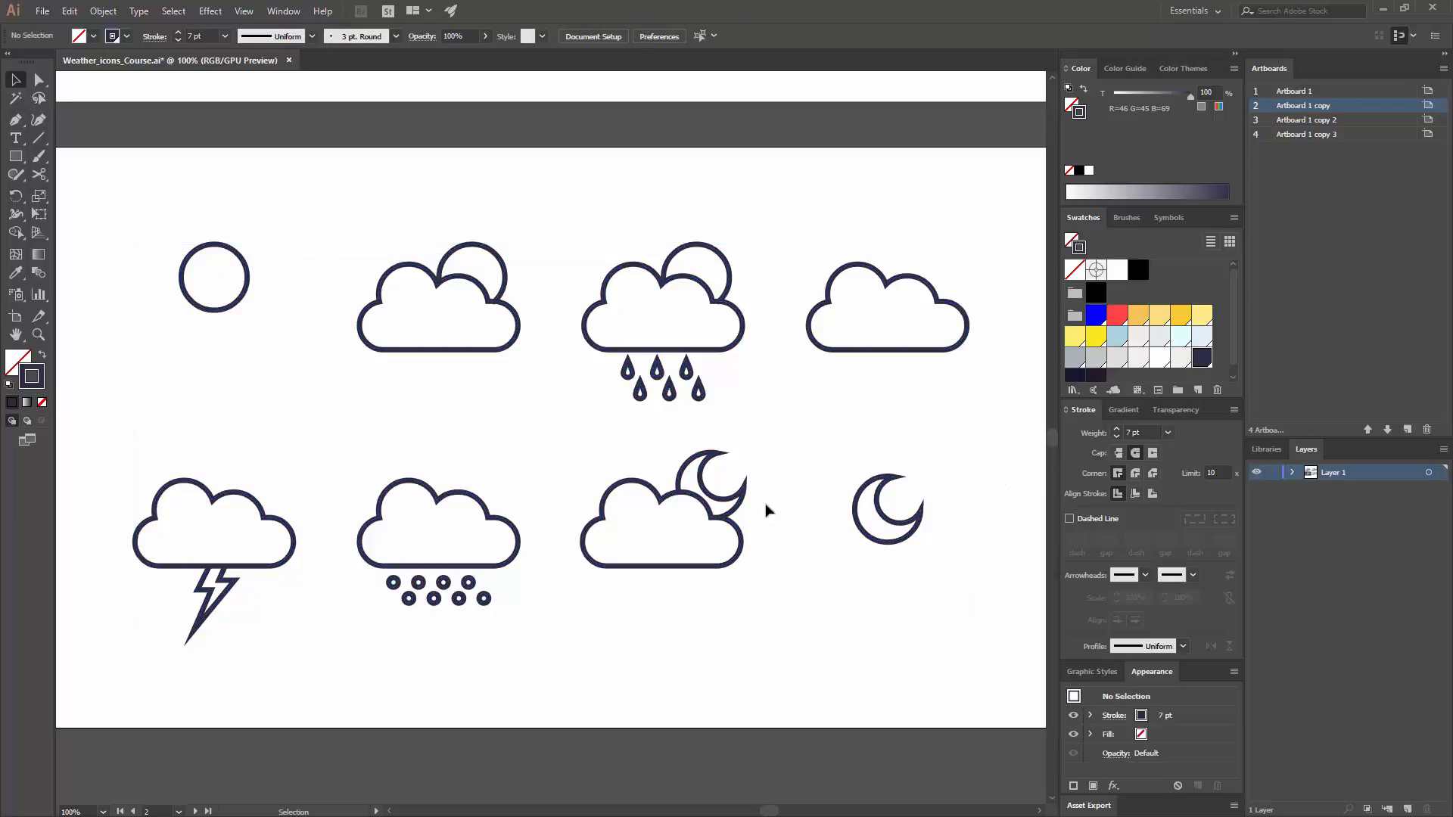
Examine the stroke ends and corners up close where the sun meets the cloud in the sun-and-rain icon
key("space")
left_click_drag(434, 555, 677, 437)
left_click_drag(562, 494, 569, 487)
left_click_drag(949, 482, 843, 470)
key("ctrl+equal")
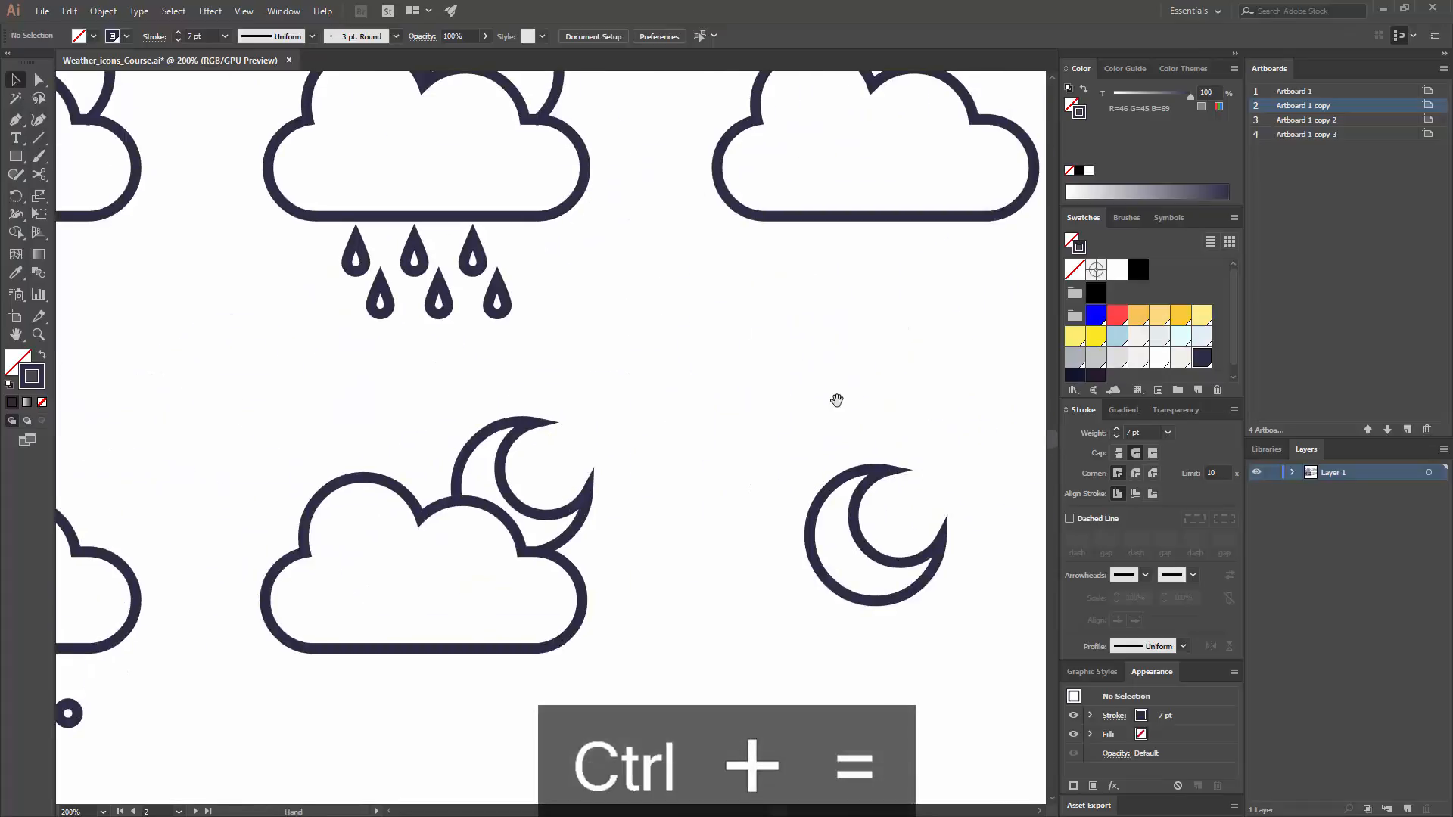
left_click_drag(654, 333, 670, 484)
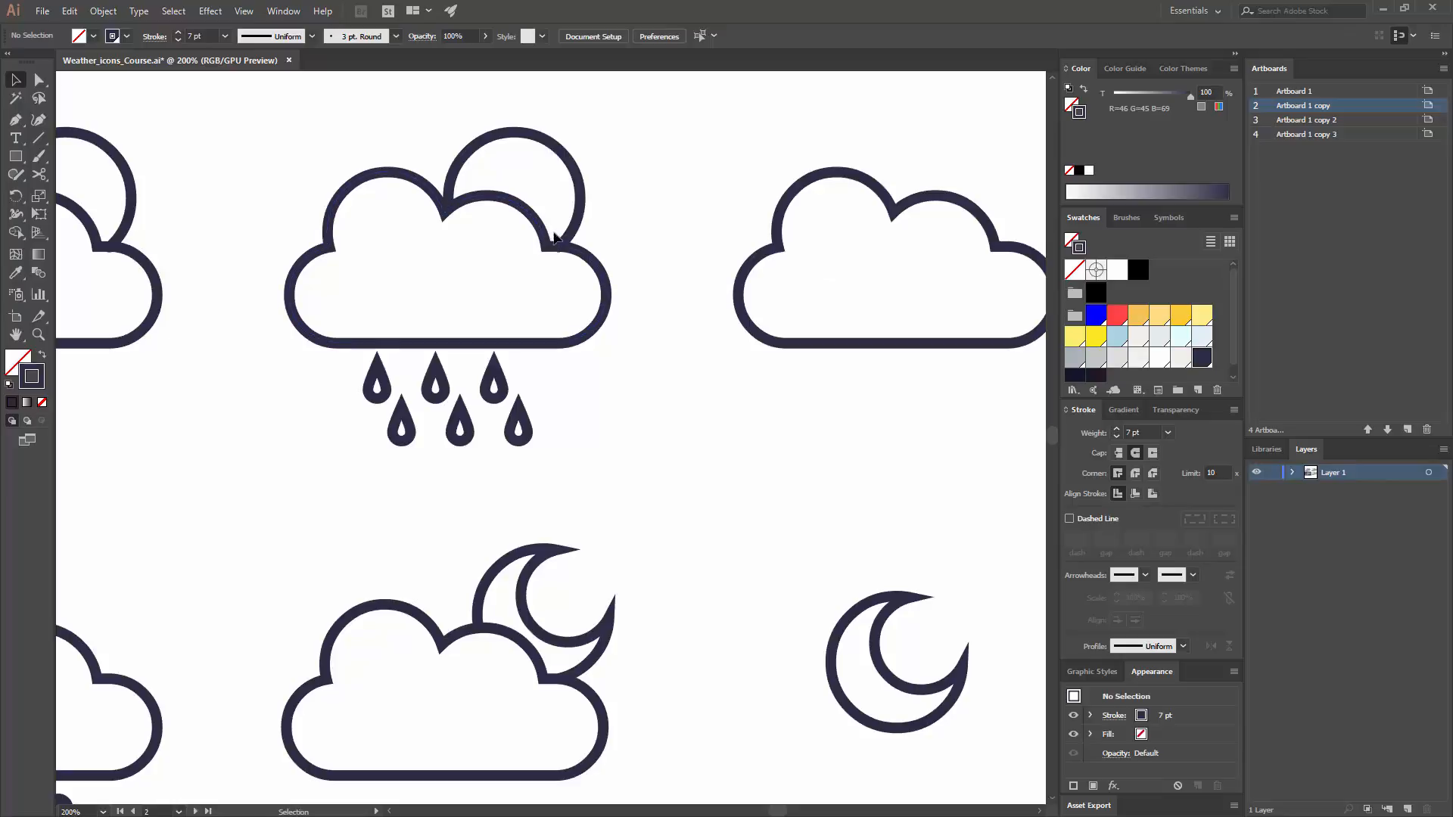
key("ctrl+equal")
key("ctrl+equal")
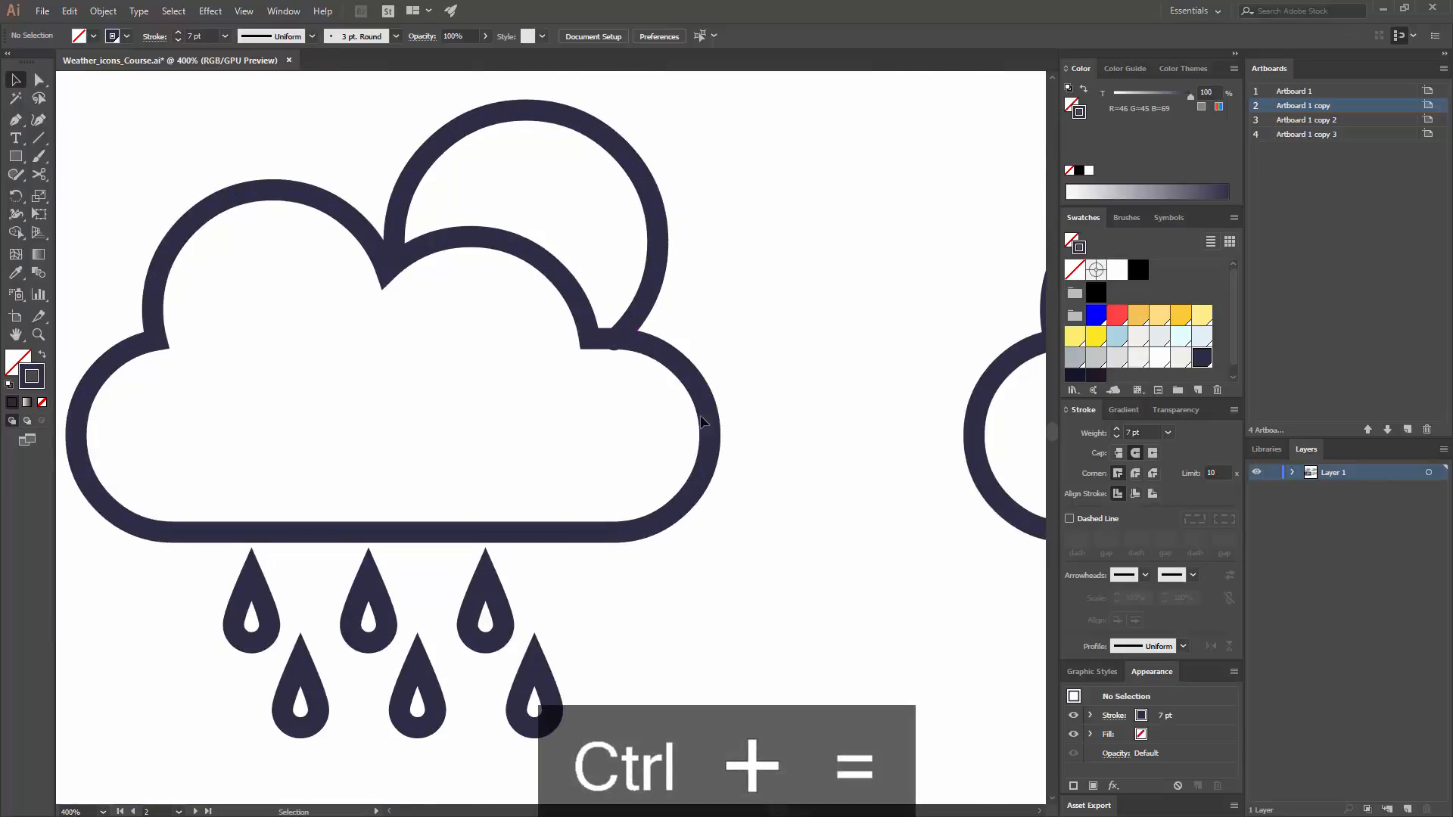
Give all icon strokes butt caps and round corner joins, and deselect the artwork
key("ctrl+a")
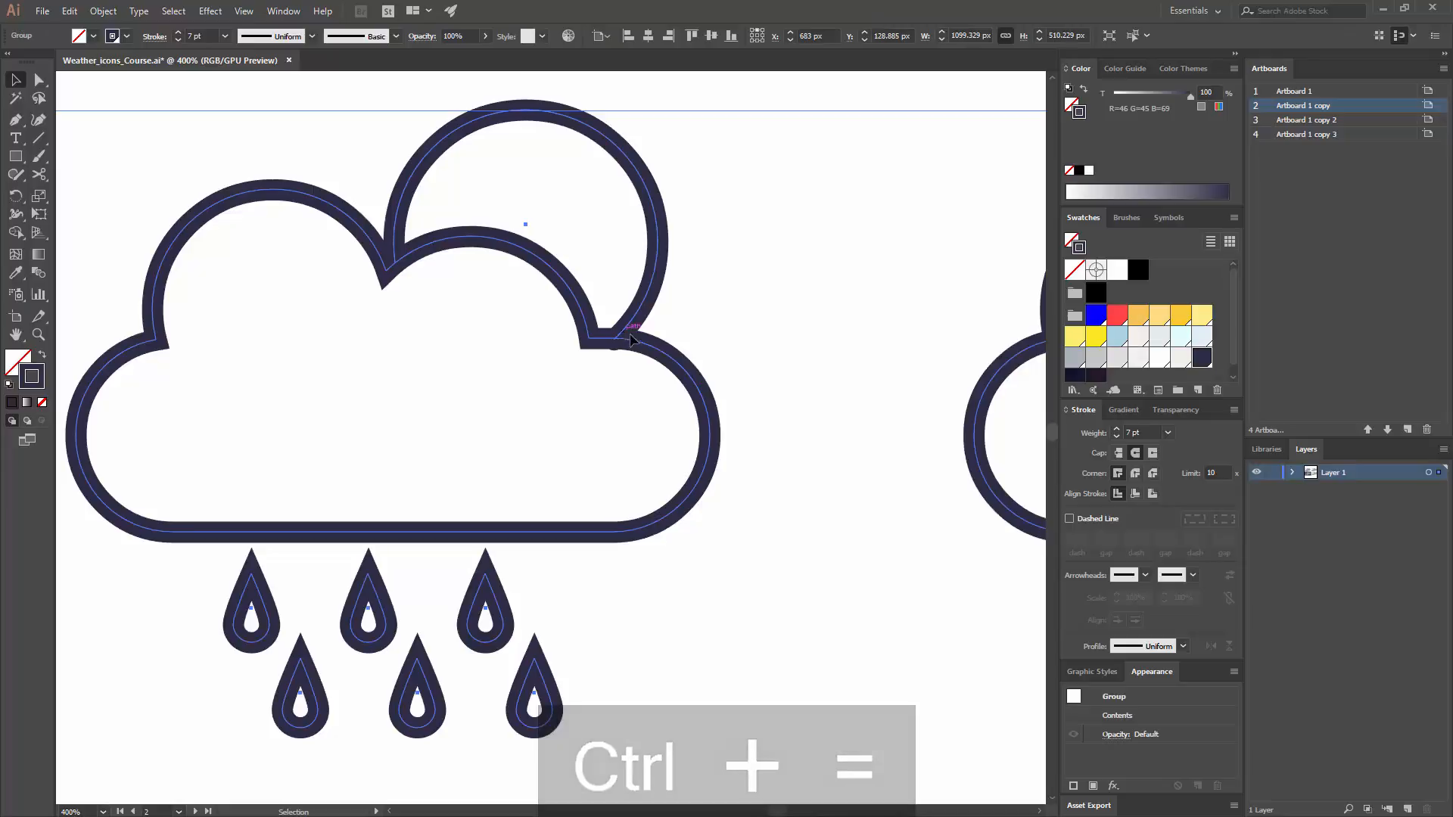
left_click(1121, 454)
left_click(1136, 473)
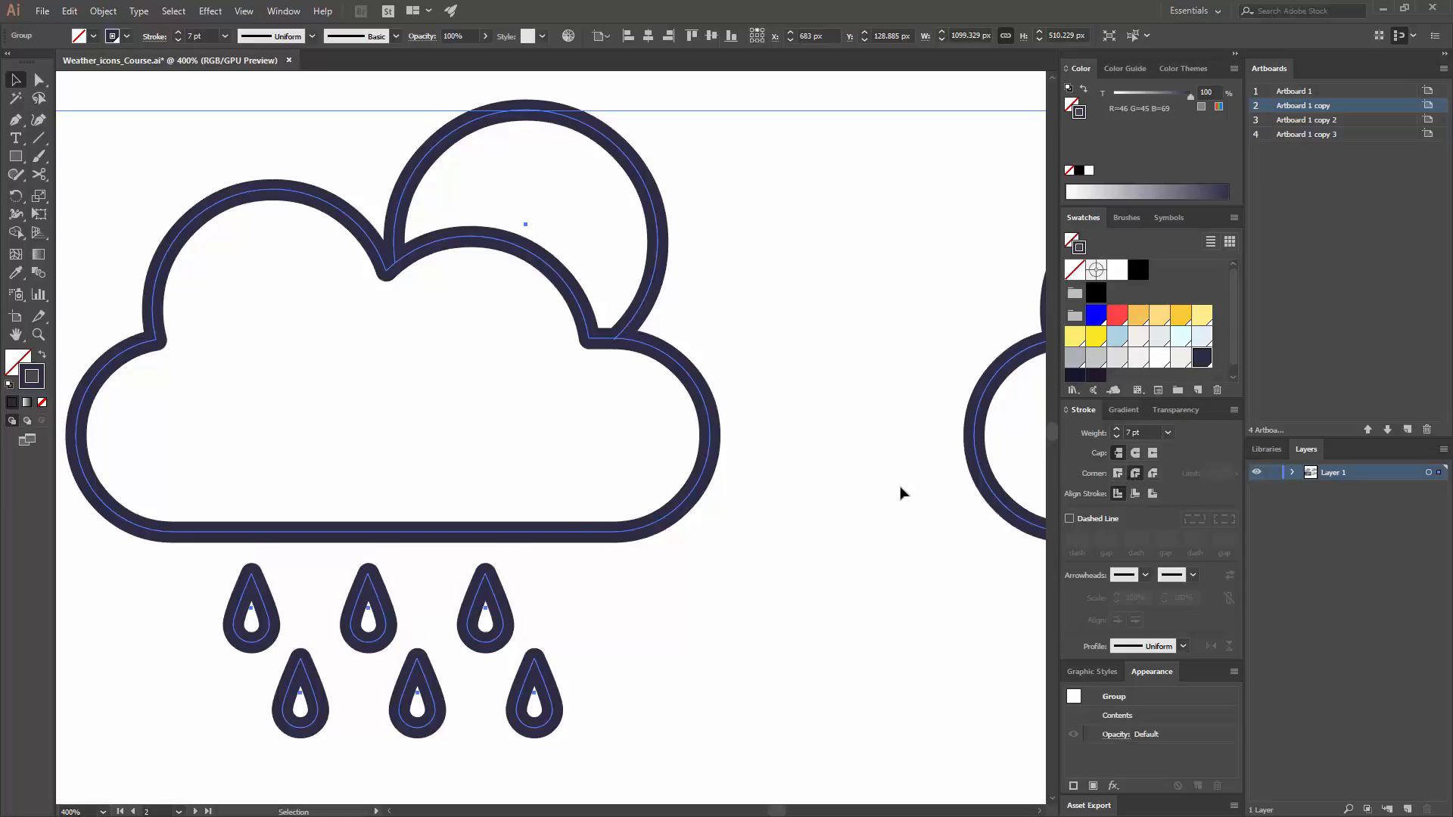
left_click(814, 583)
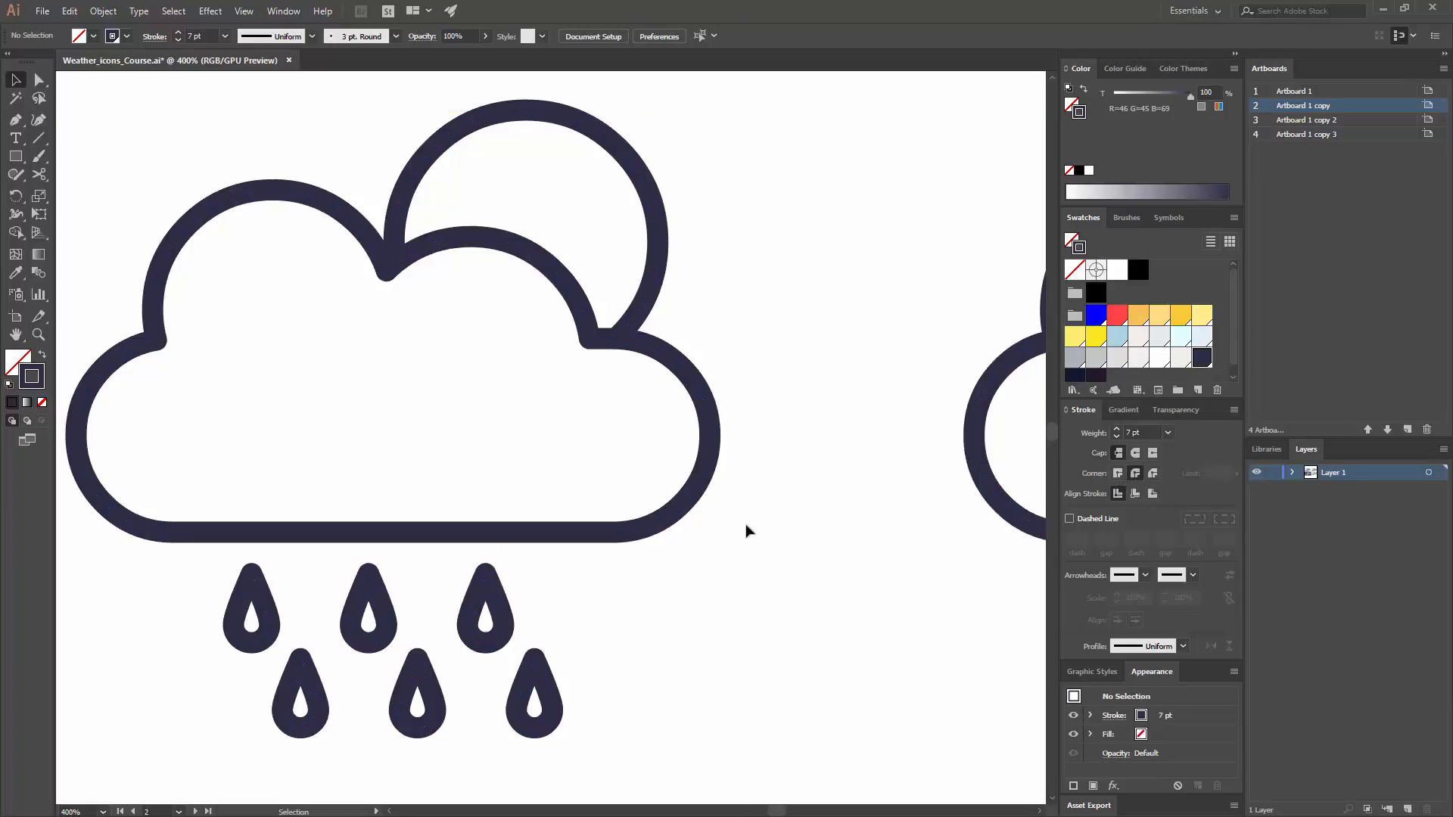
Change the corners of all icon strokes to miter joins, deselect, and check the lightning bolt and moon tips
left_click_drag(746, 525, 643, 419)
left_click_drag(603, 611, 639, 509)
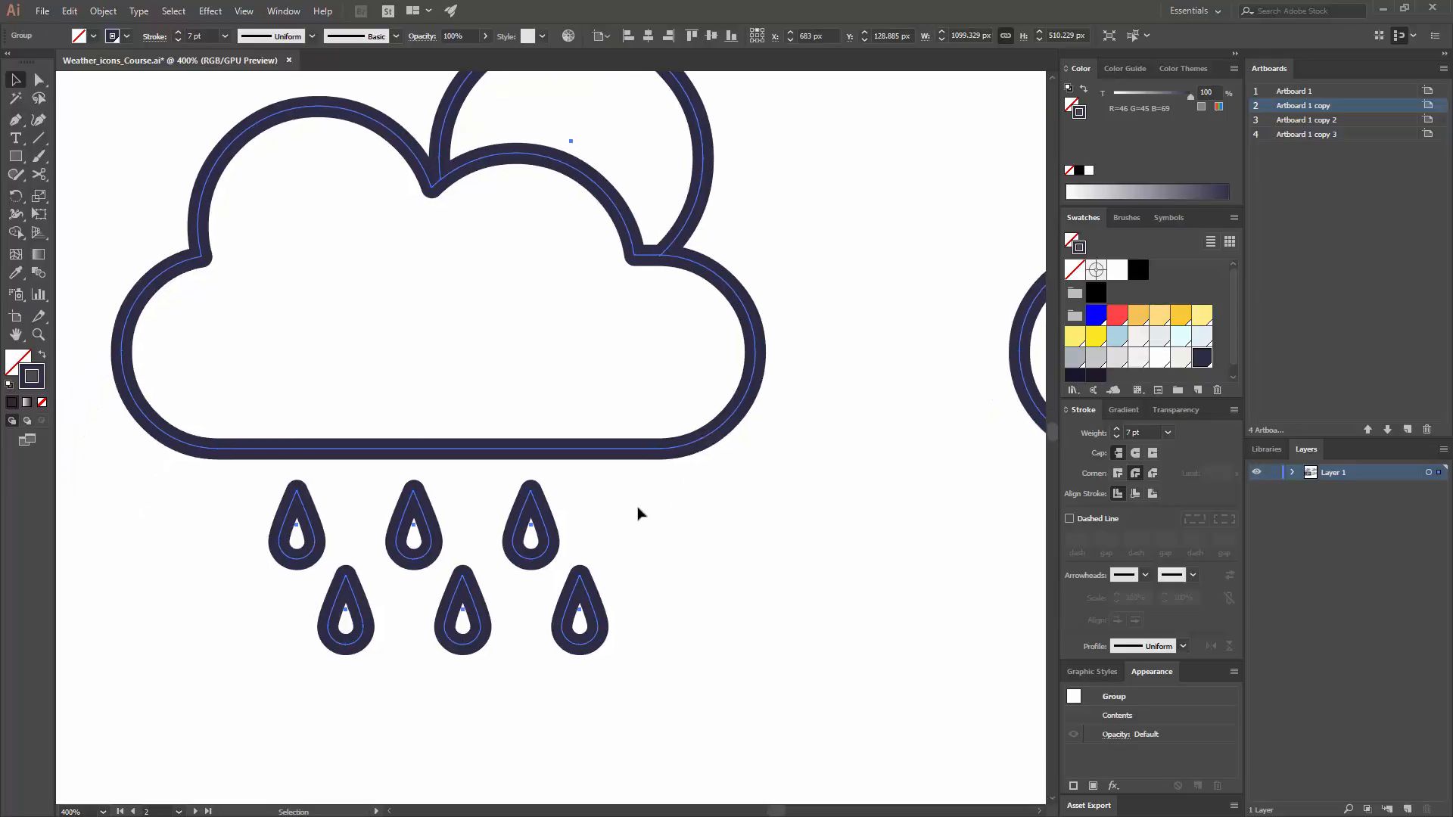
key("ctrl+minus")
key("ctrl+minus")
key("ctrl+minus")
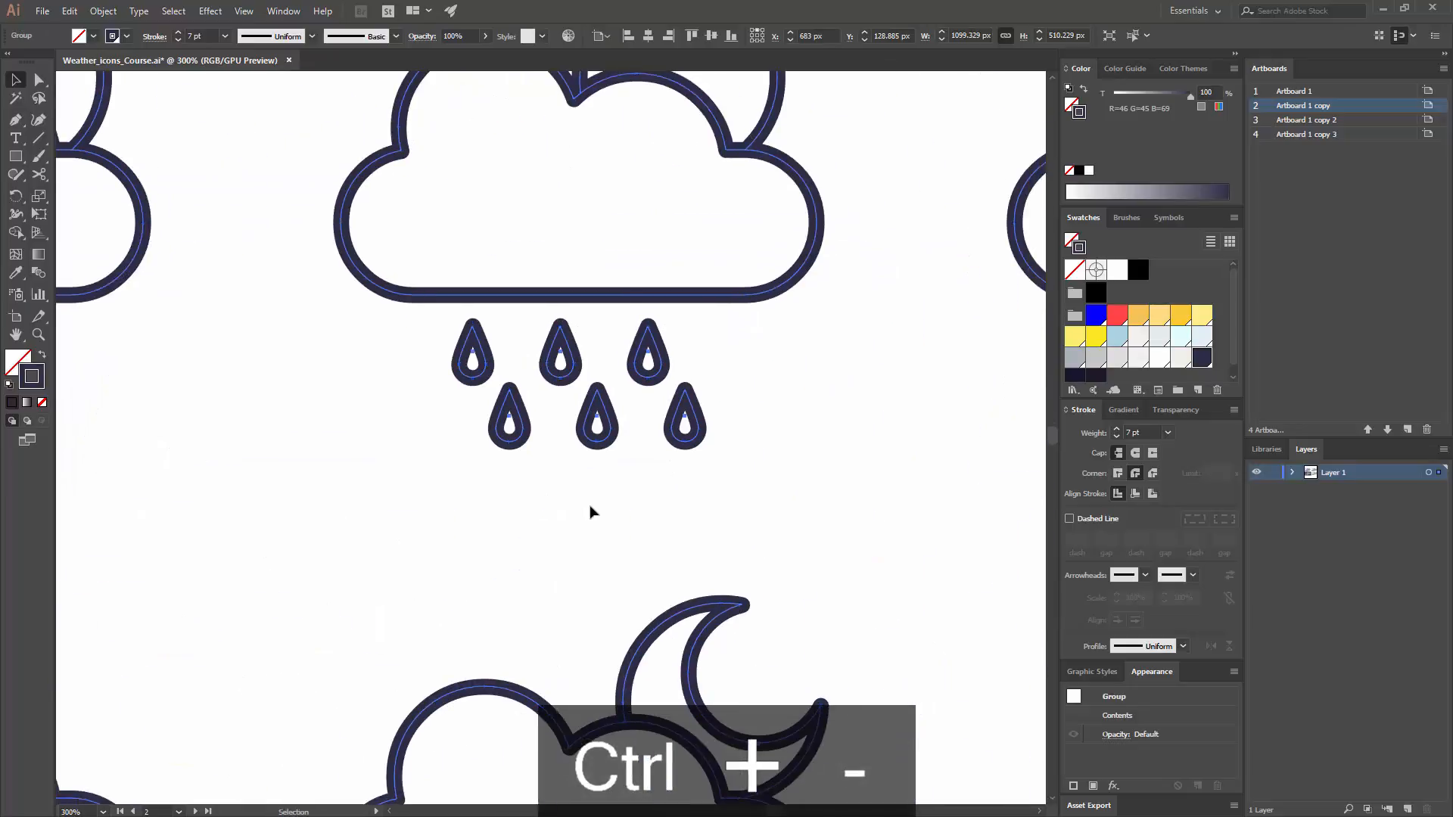
left_click(720, 404)
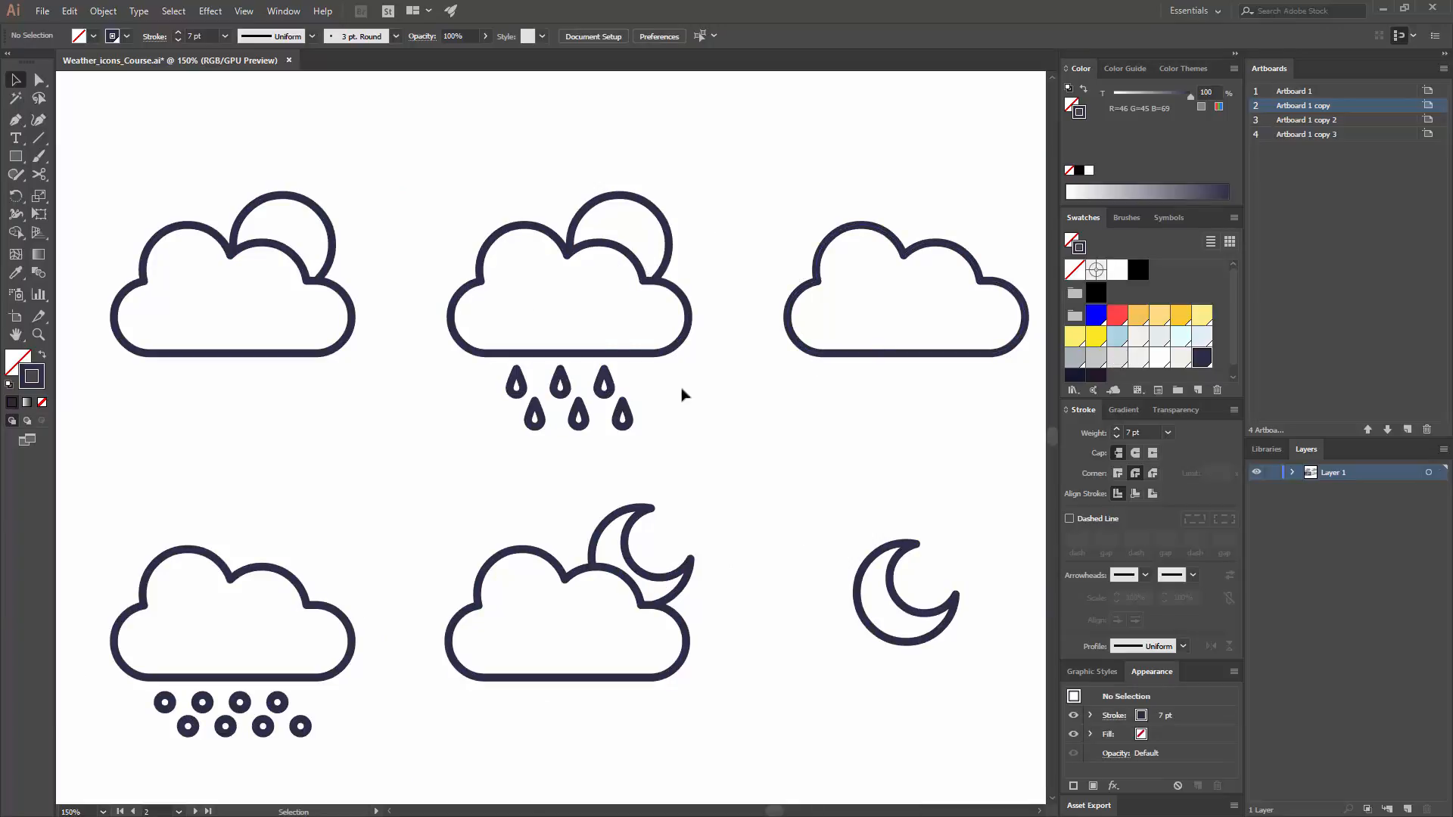
key("ctrl+a")
left_click_drag(358, 368, 636, 319)
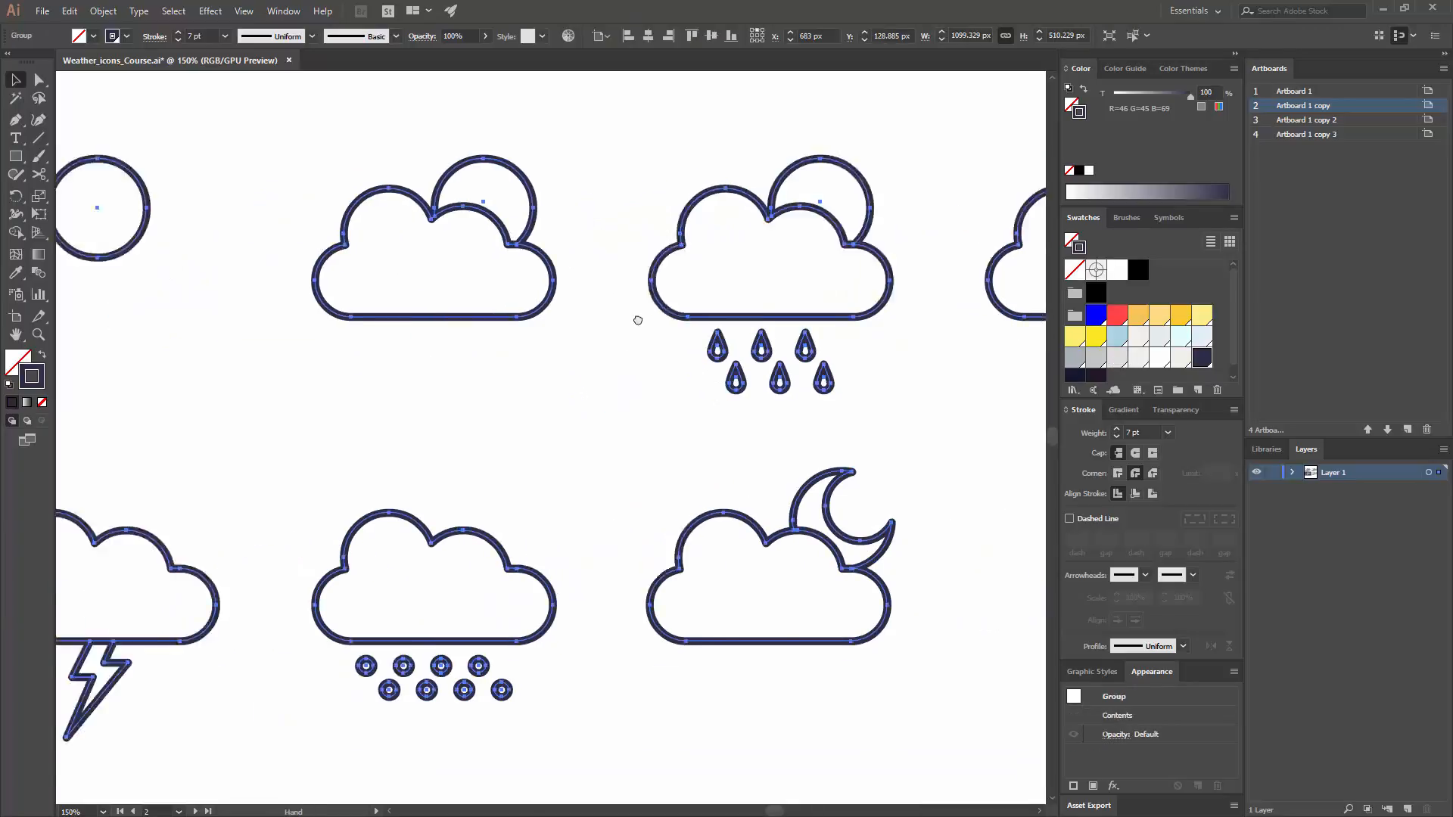
left_click(1117, 476)
left_click(743, 442)
left_click_drag(352, 643, 516, 539)
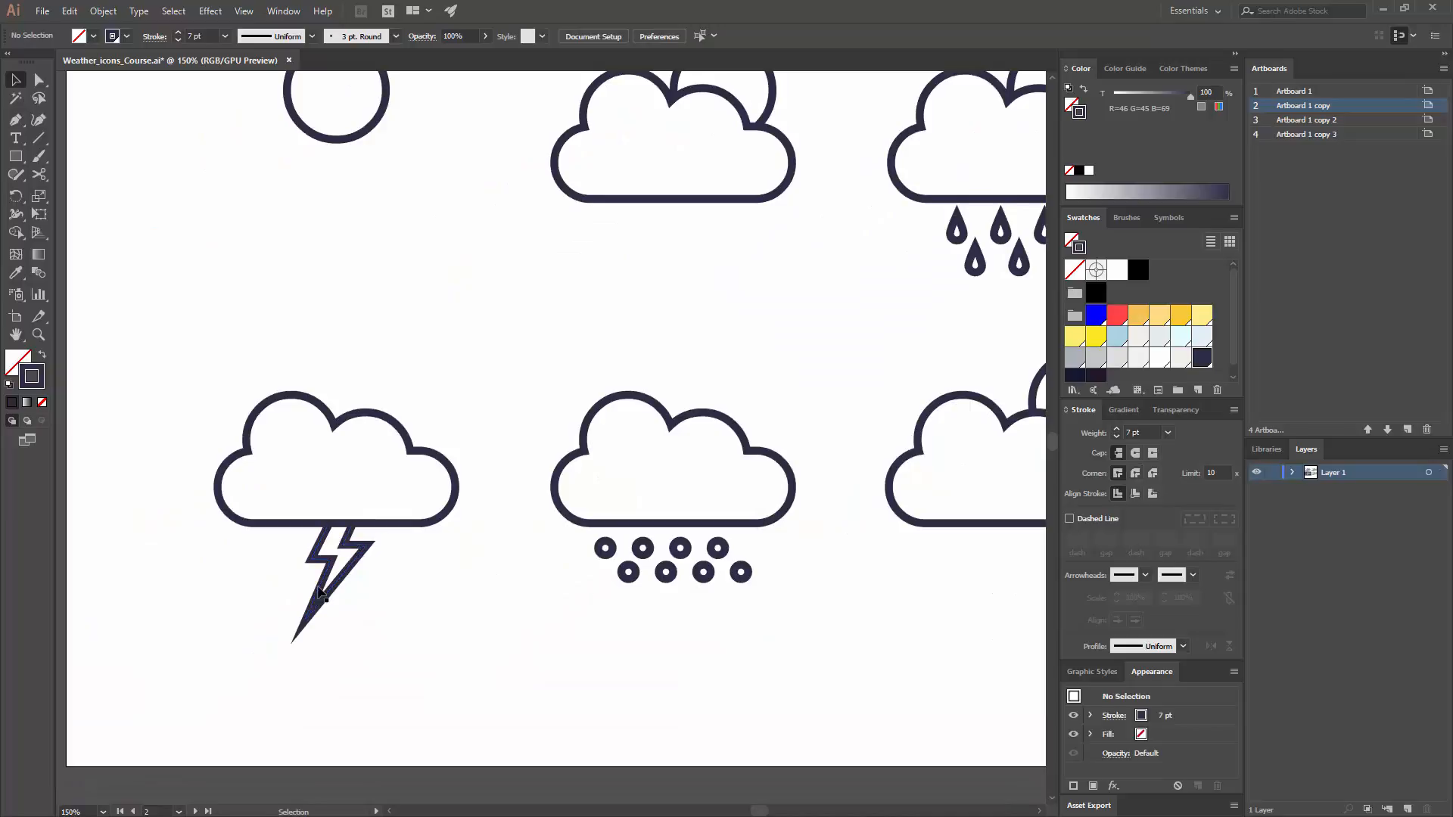
left_click_drag(976, 427, 509, 487)
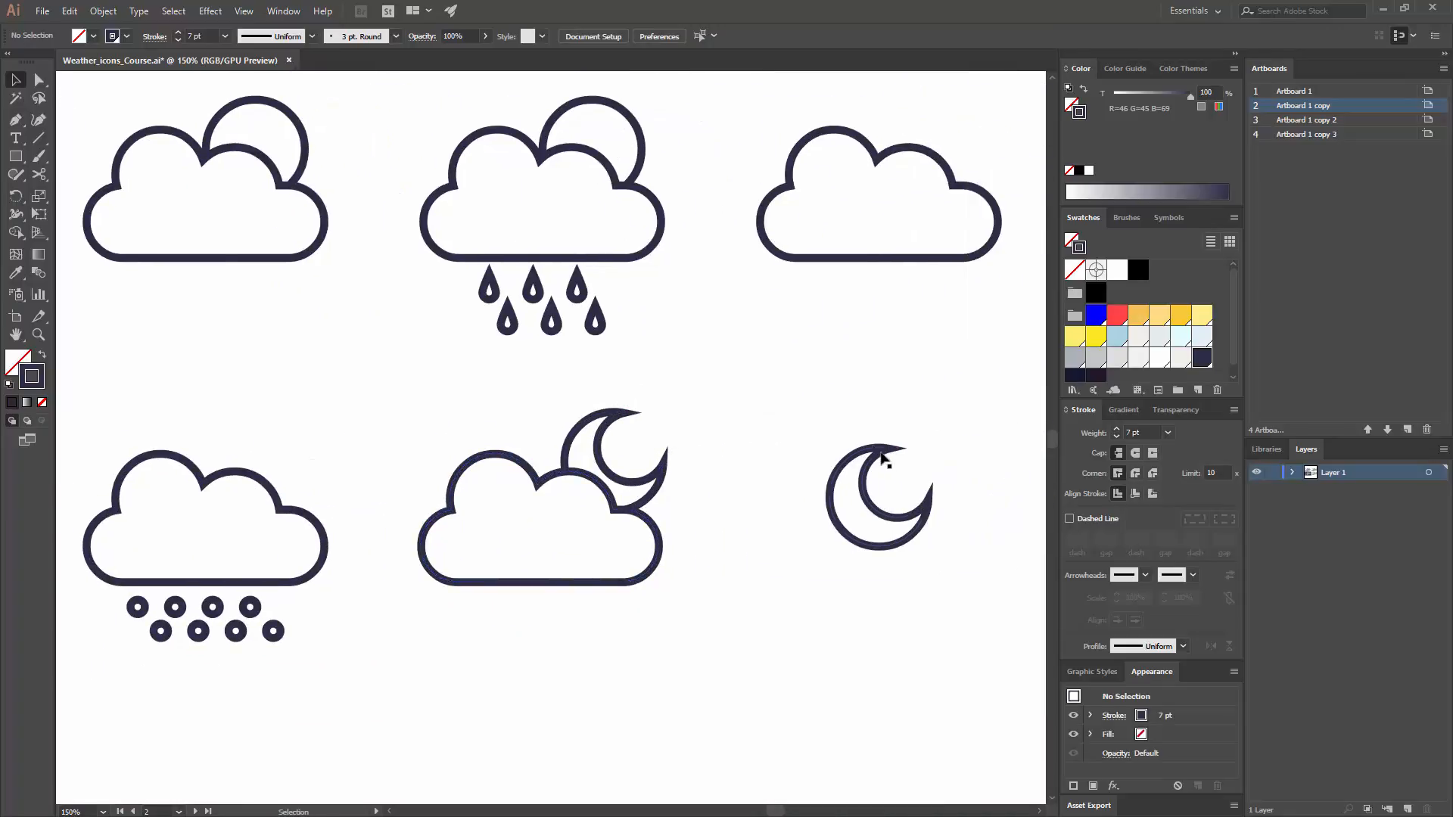
Change the corners of all icon strokes back to round joins, deselect the artwork, and check the stroke corners across the icons
left_click_drag(735, 614, 348, 348)
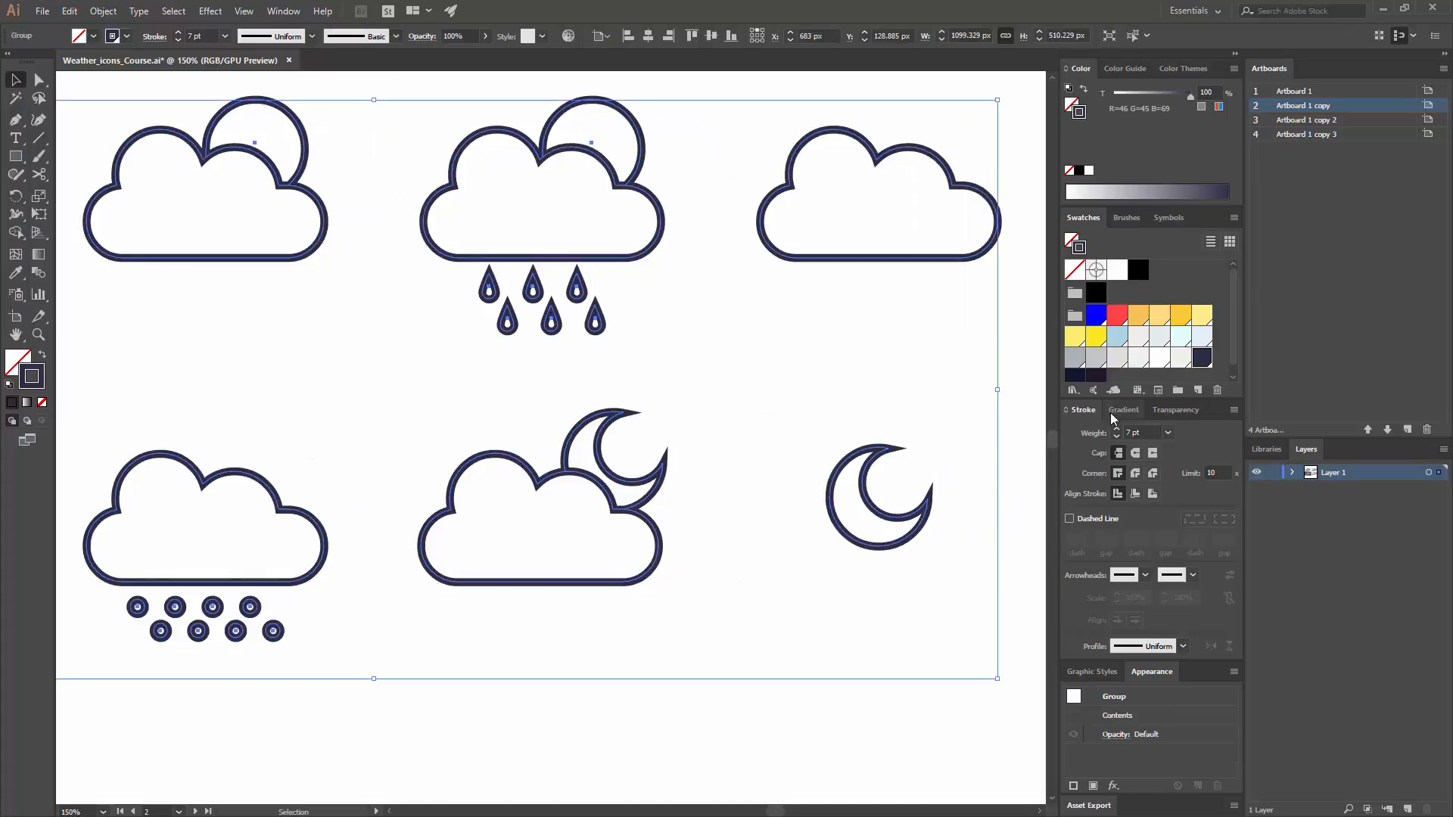
left_click(1140, 474)
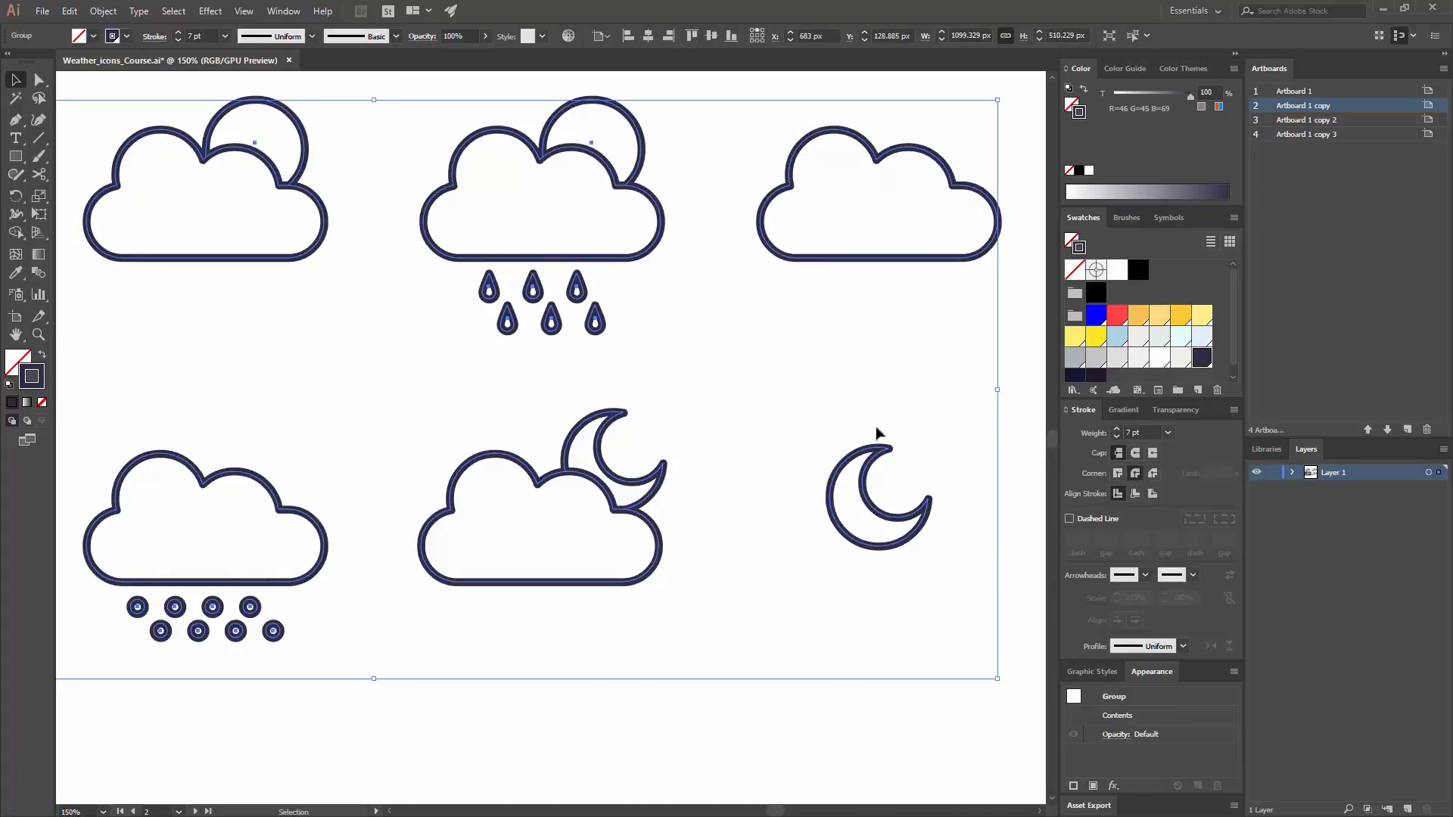
left_click(751, 448)
left_click_drag(307, 492, 691, 464)
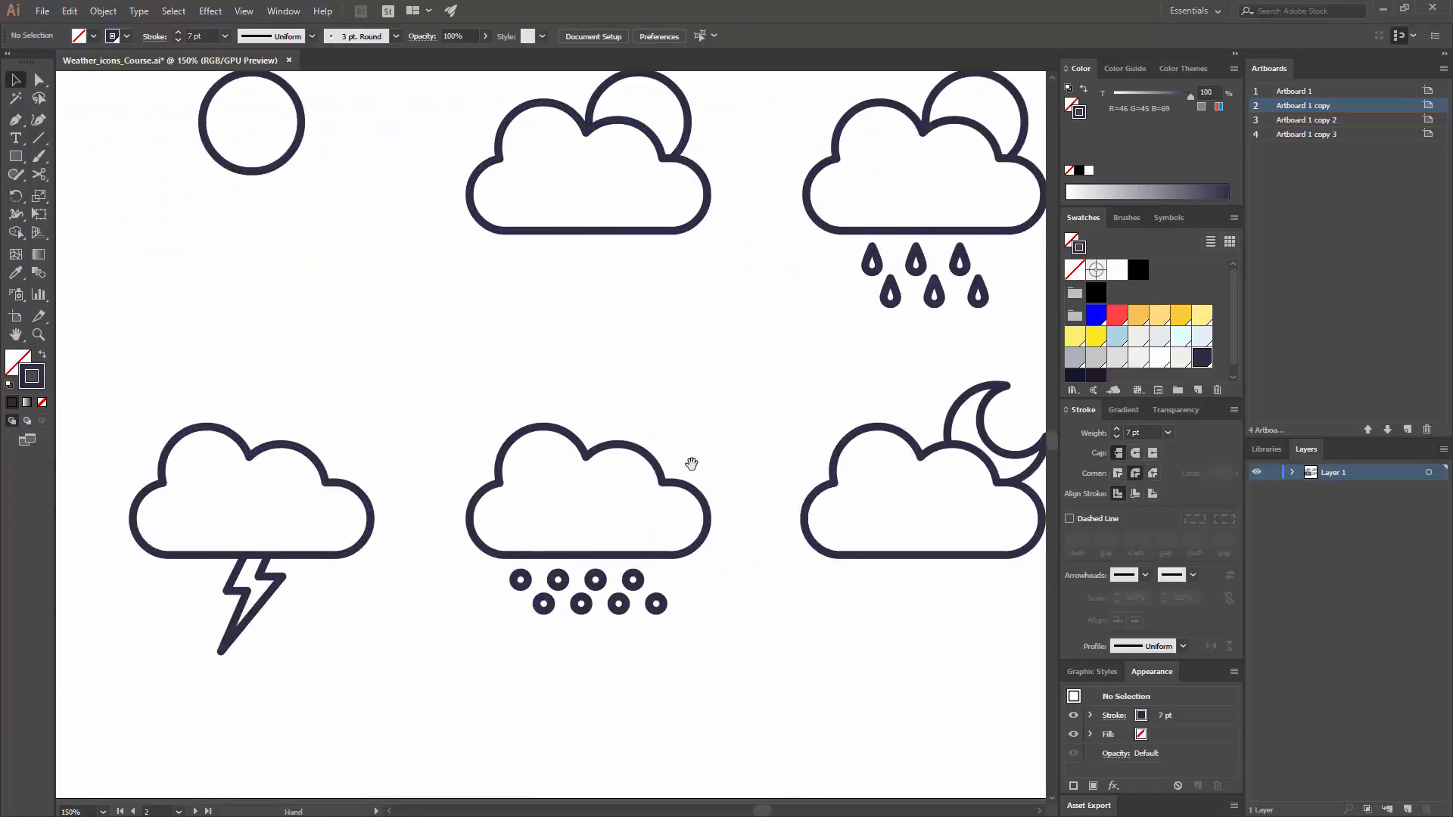
left_click_drag(743, 397, 672, 498)
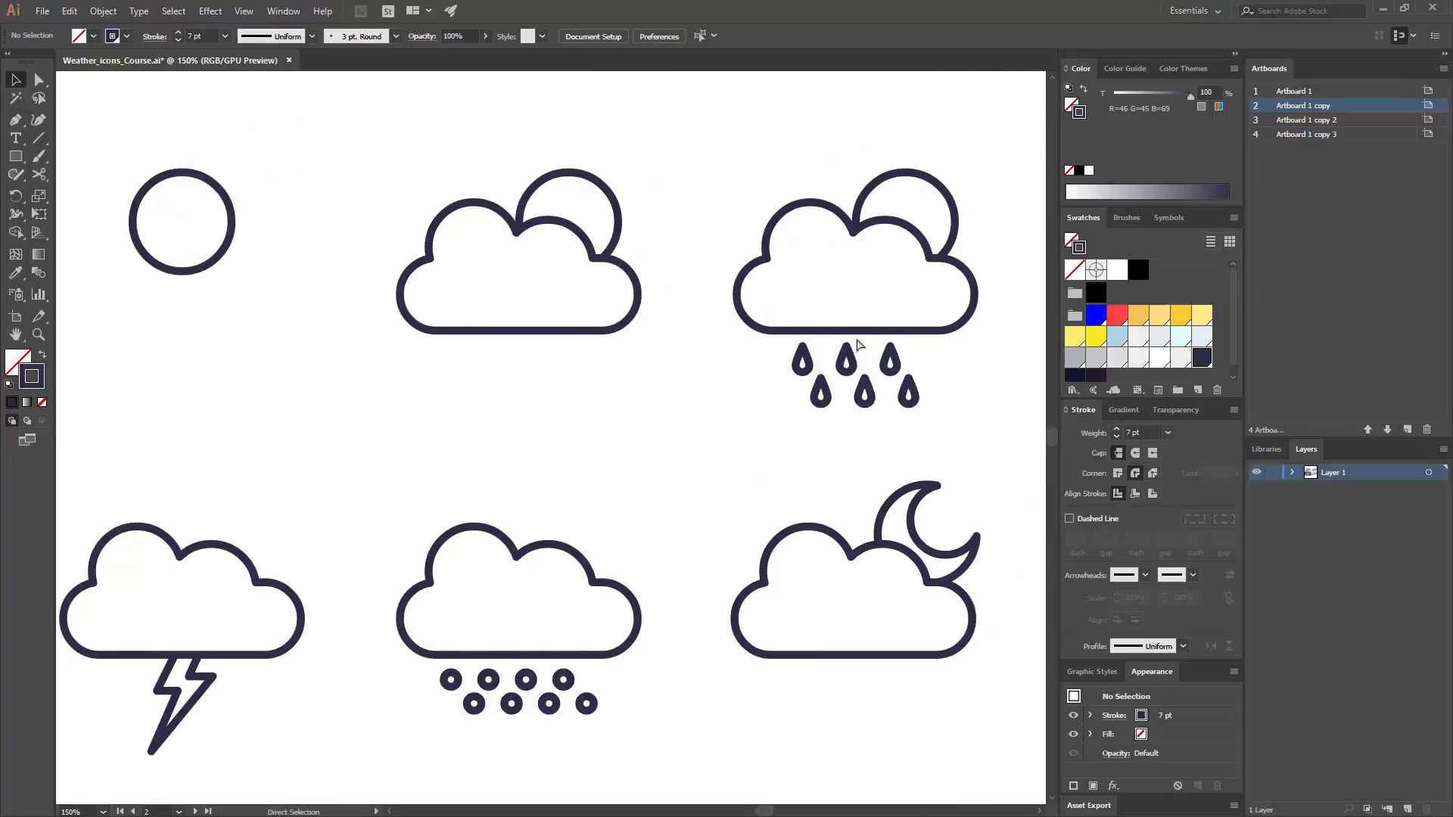
Set the stroke weight of the whole icon group to 5 pt and deselect it
key("ctrl+minus")
key("ctrl+minus")
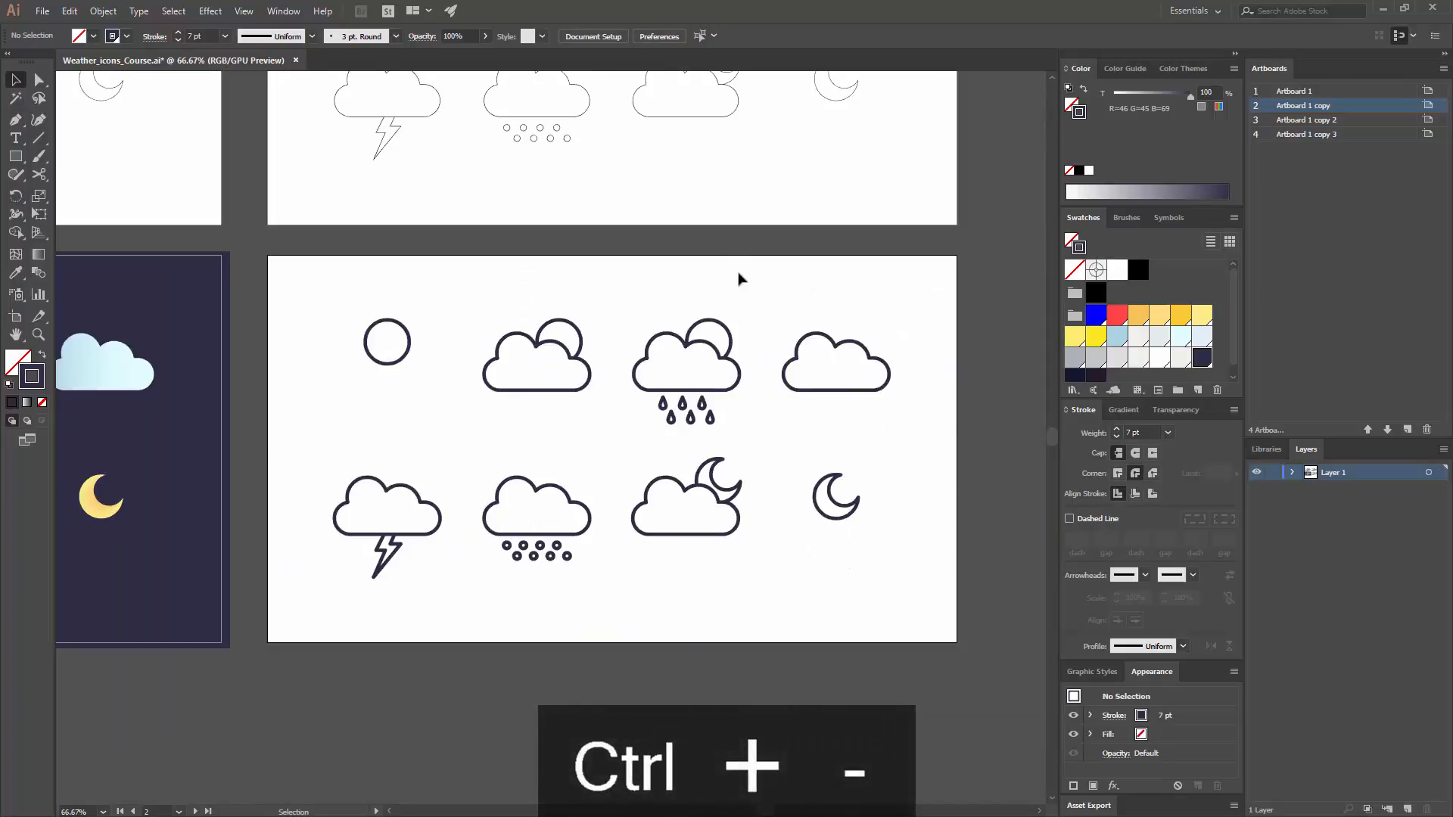
left_click_drag(837, 551, 529, 421)
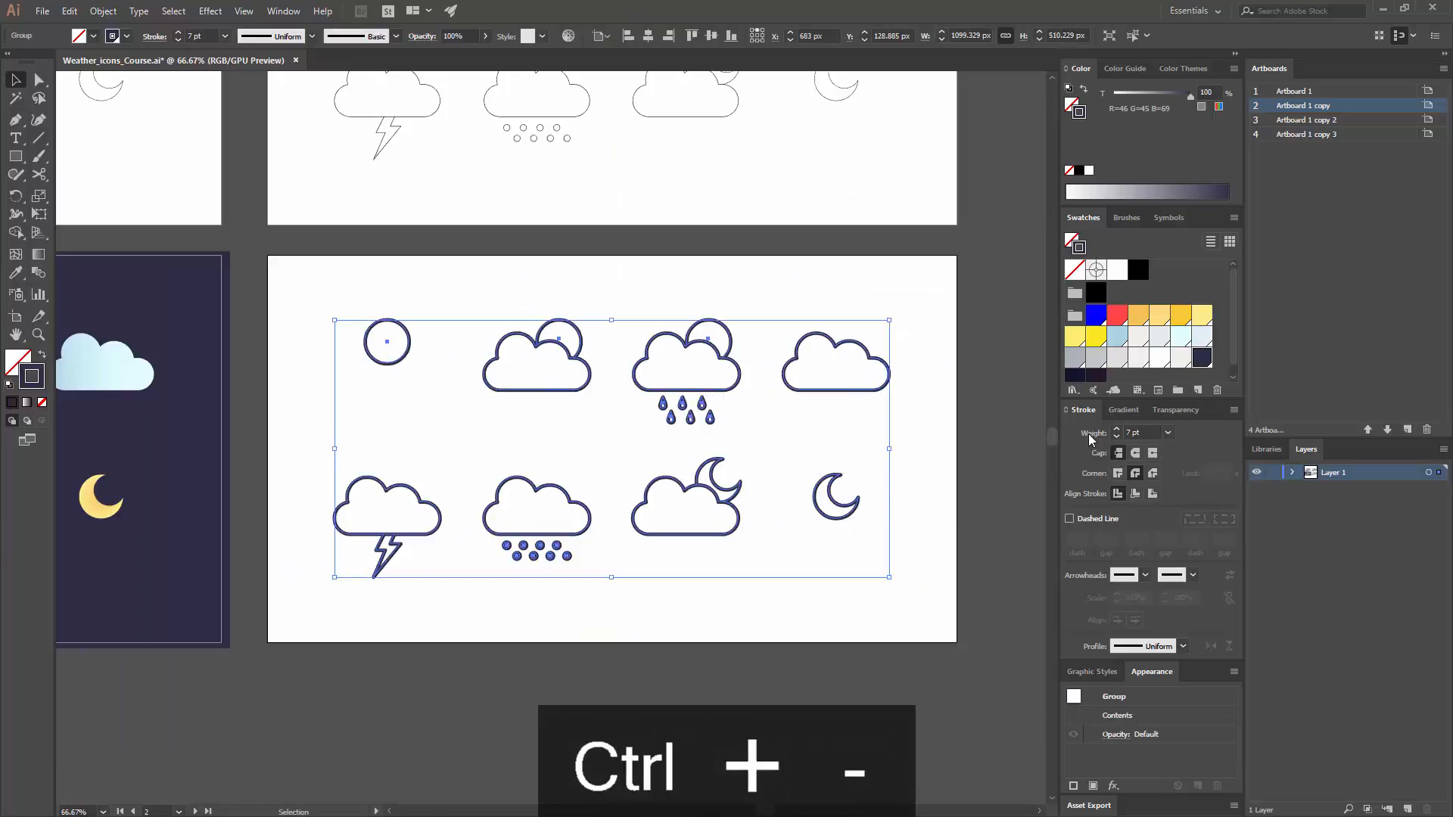
left_click(1166, 432)
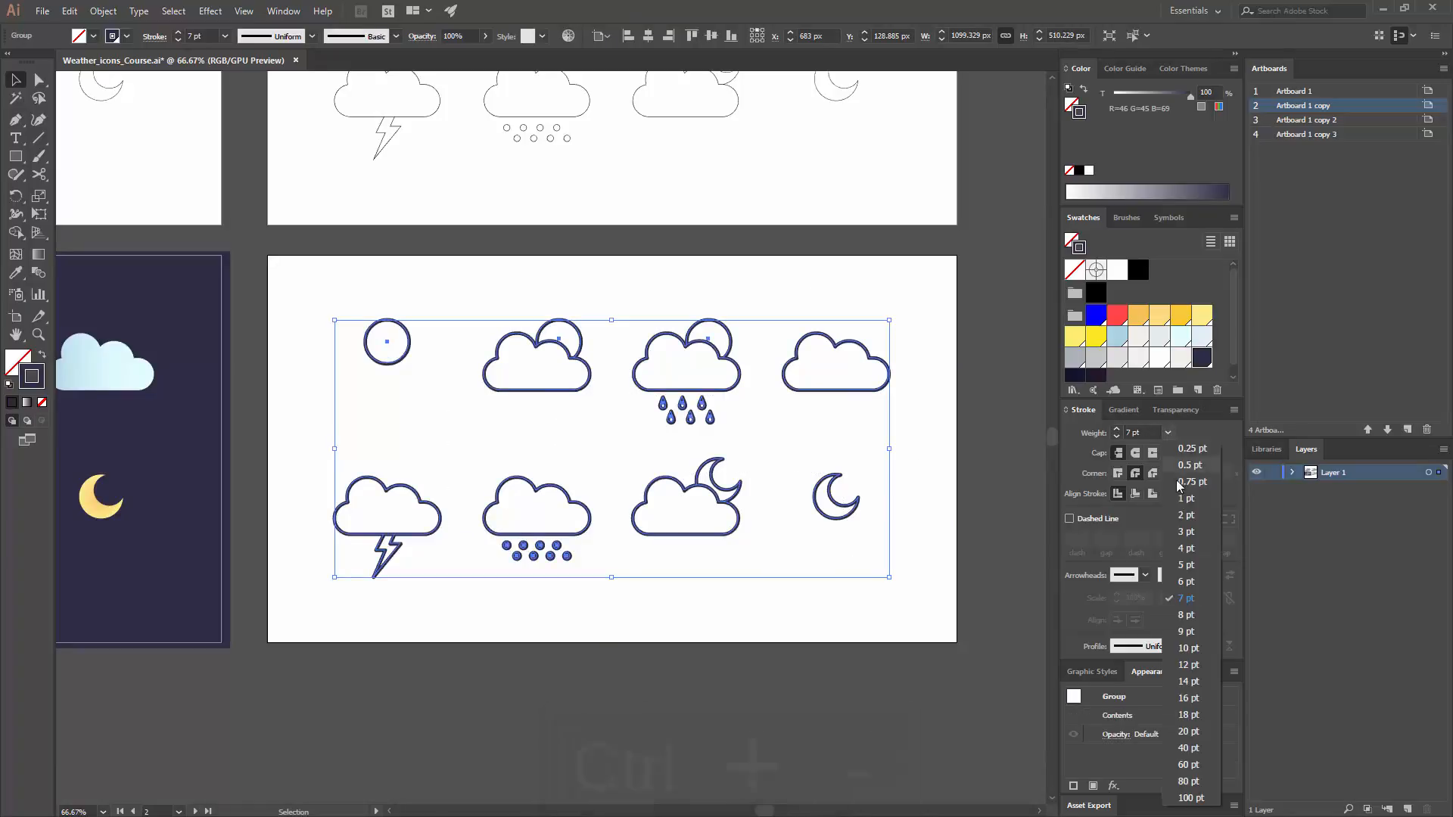
left_click(1200, 566)
left_click(964, 477)
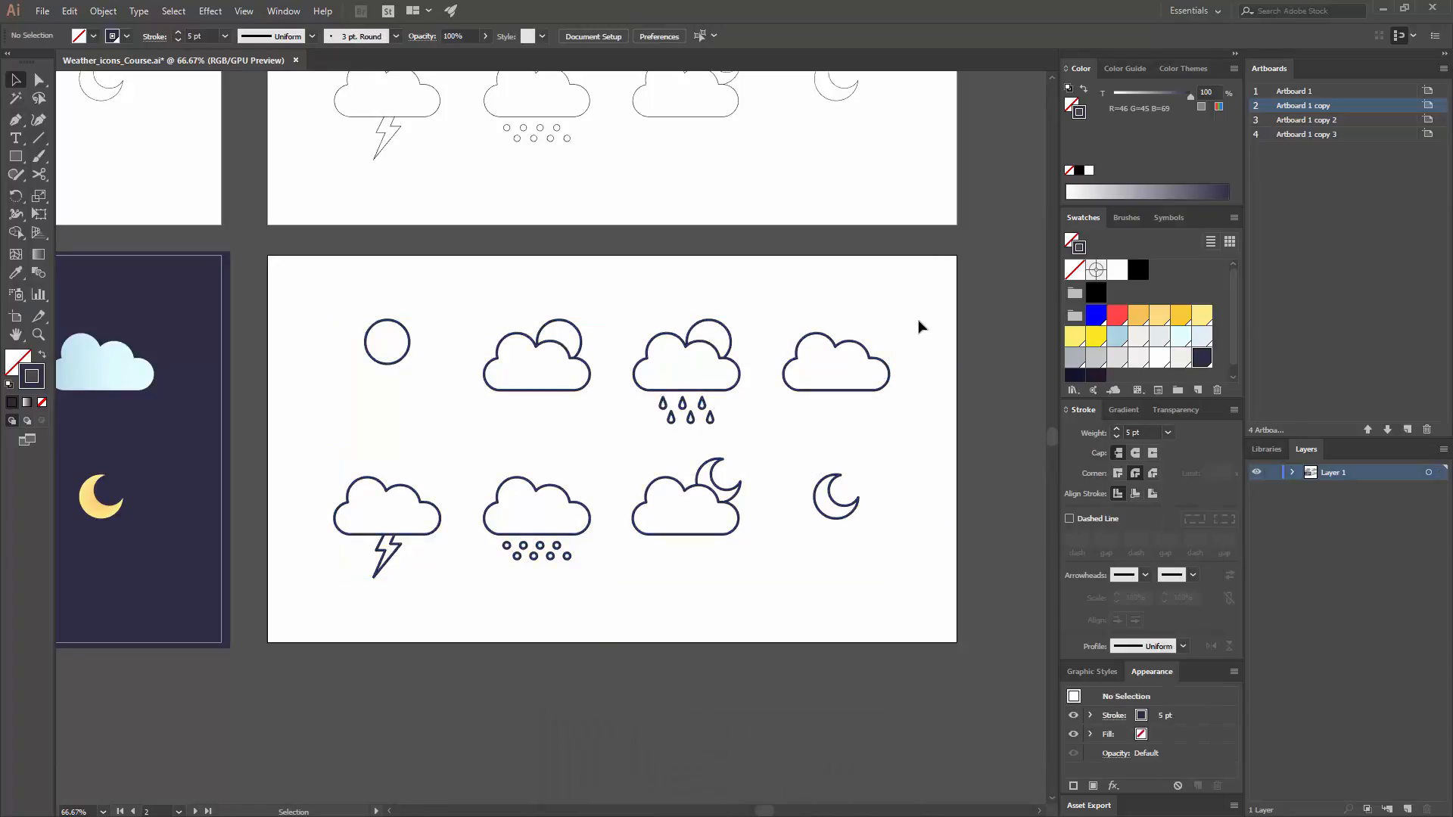